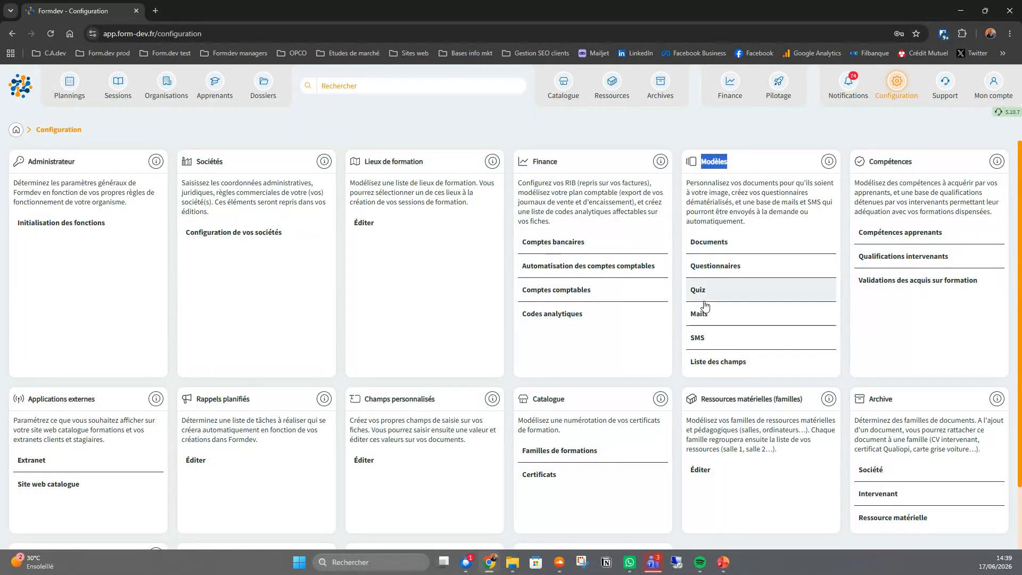
- Open the quiz template "Evaluation Skier avec la technique du planté de bâton." from the quiz models
left_click(698, 291)
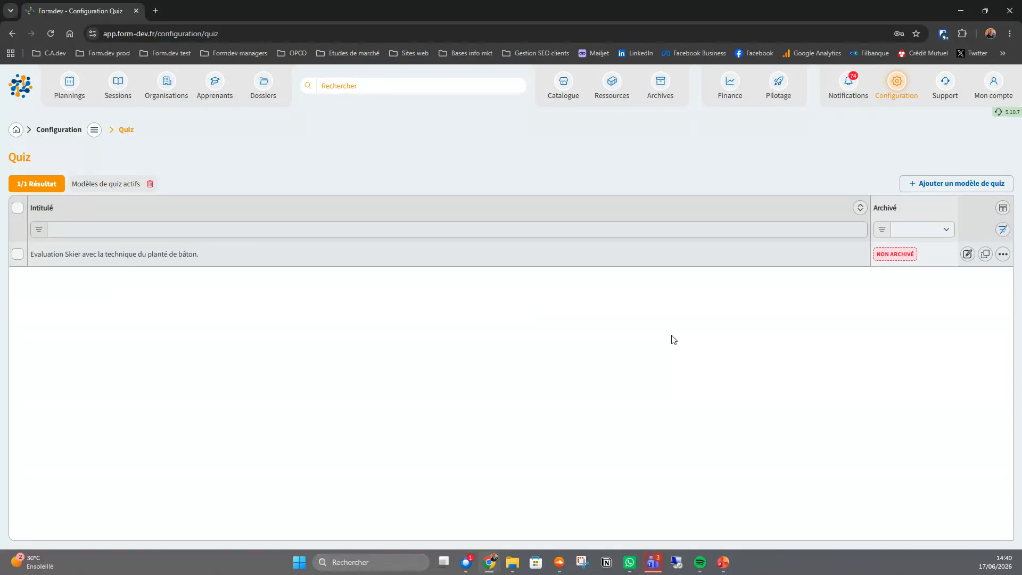
left_click(635, 254)
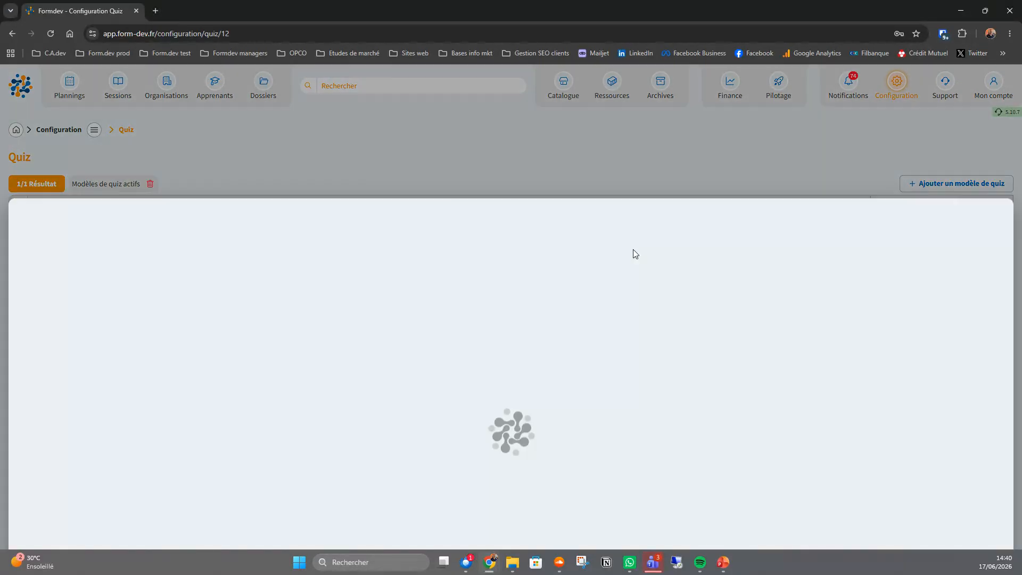
scroll(642, 338, "up", 10)
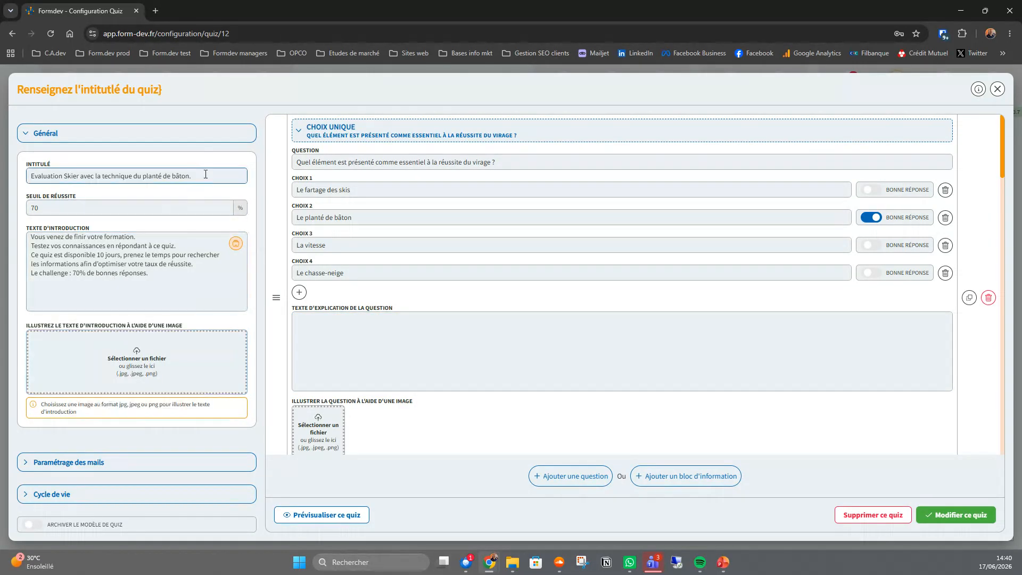
- Review the quiz template's title, success threshold and introduction text in its general settings
left_click_drag(204, 174, 21, 182)
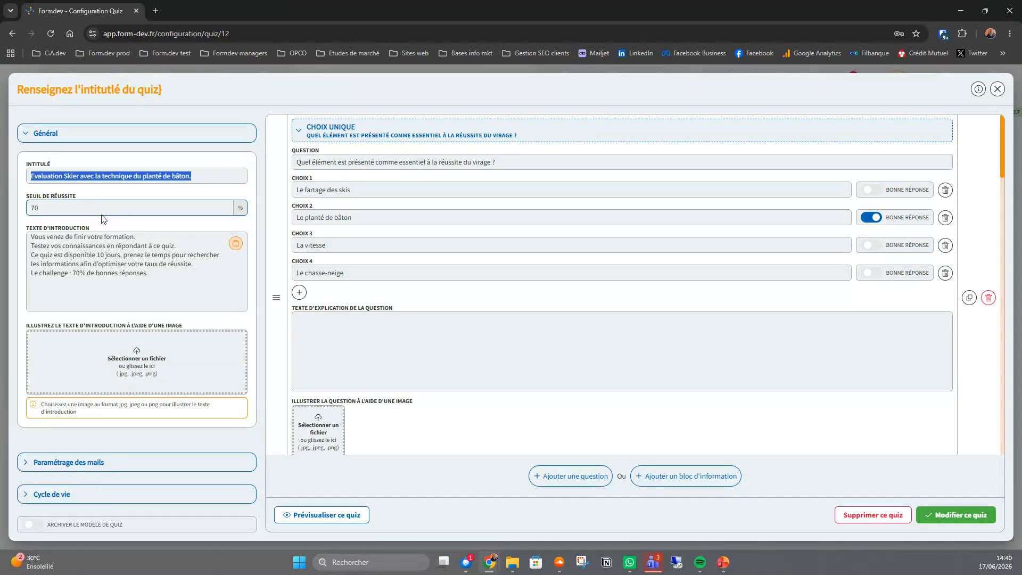
left_click(53, 207)
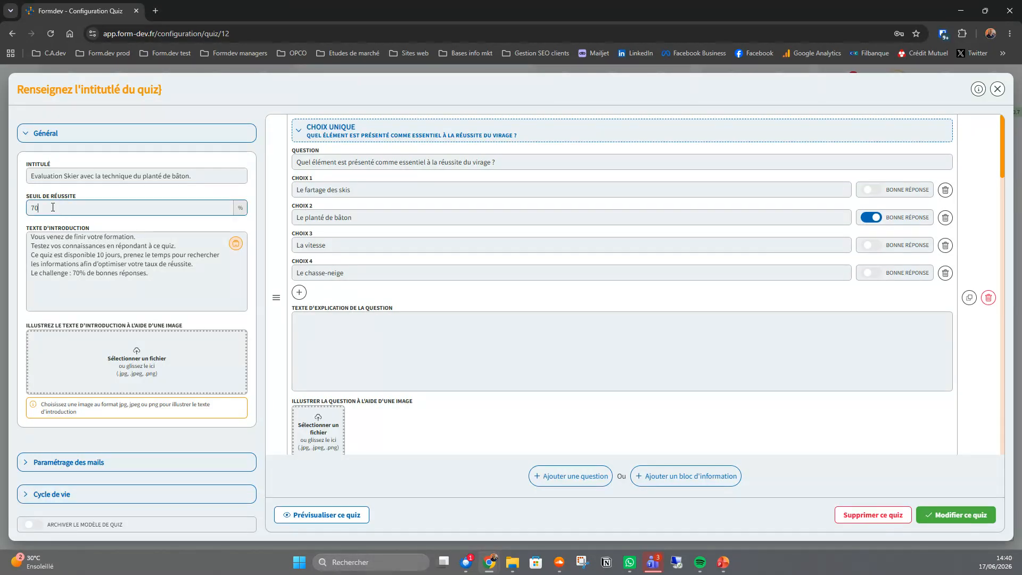
double_click(44, 207)
left_click(62, 274)
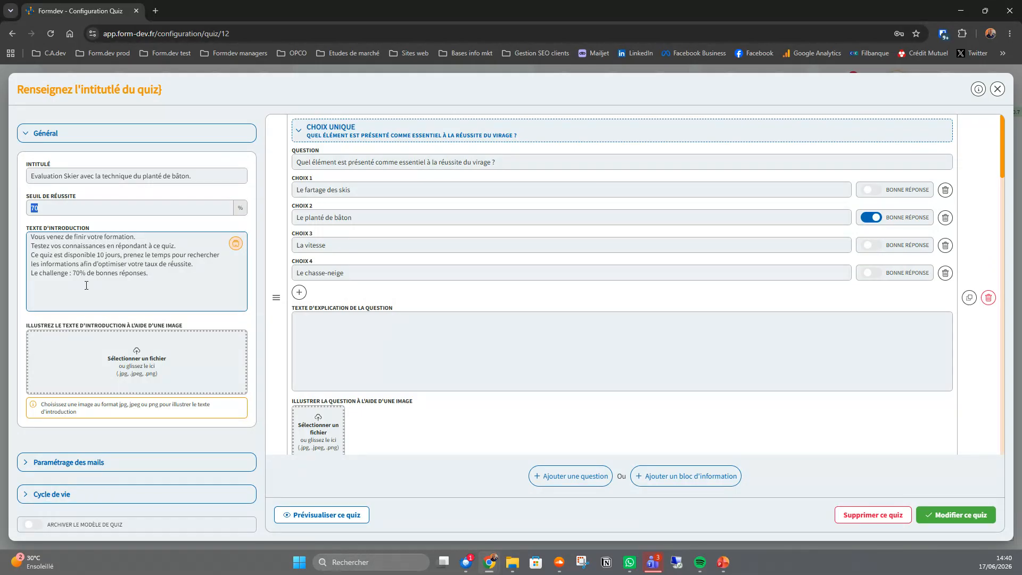
left_click(155, 276)
left_click_drag(154, 276, 30, 234)
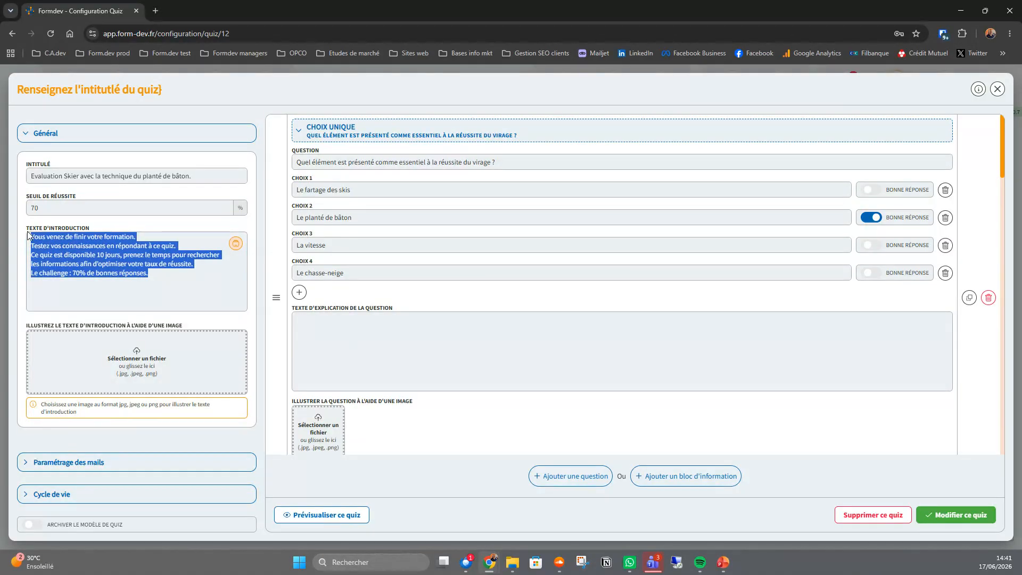
- Add a colon and the {action} merge field after "Vous venez de finir votre formation" in the introduction text
left_click(137, 294)
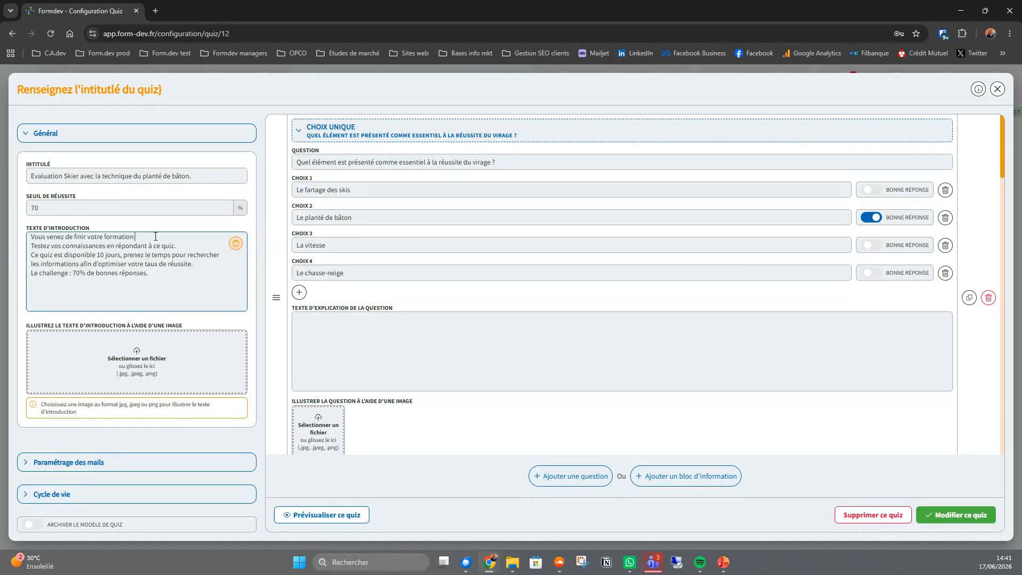
type(":")
left_click(236, 245)
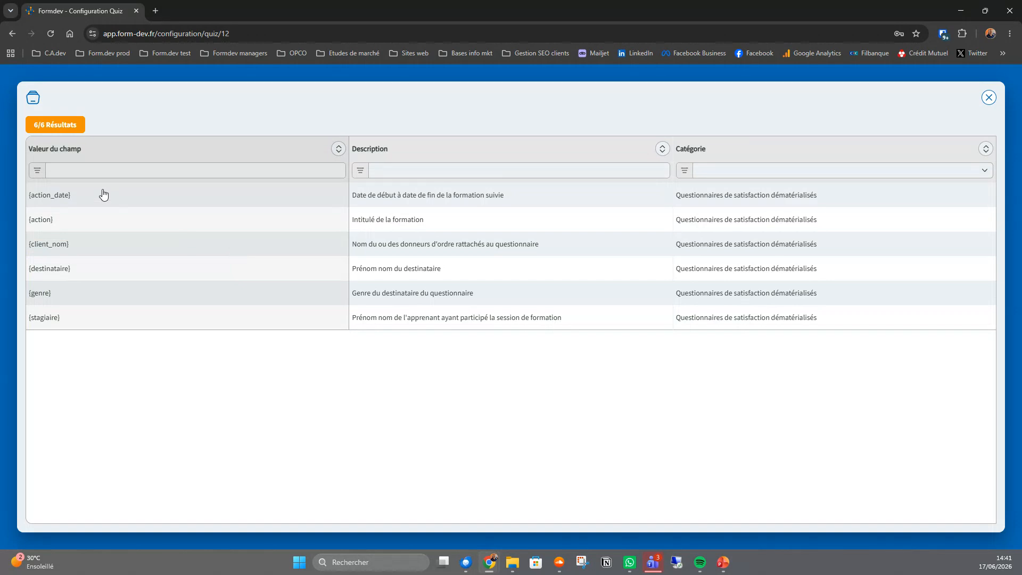
left_click(73, 223)
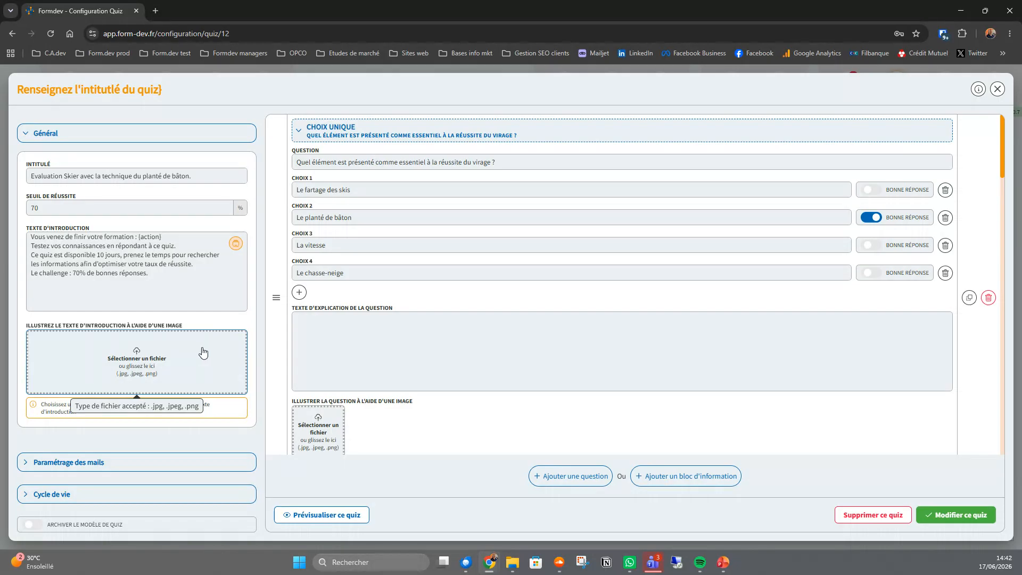
- Choose the first listed person as the default sender in the quiz's email settings
left_click(24, 463)
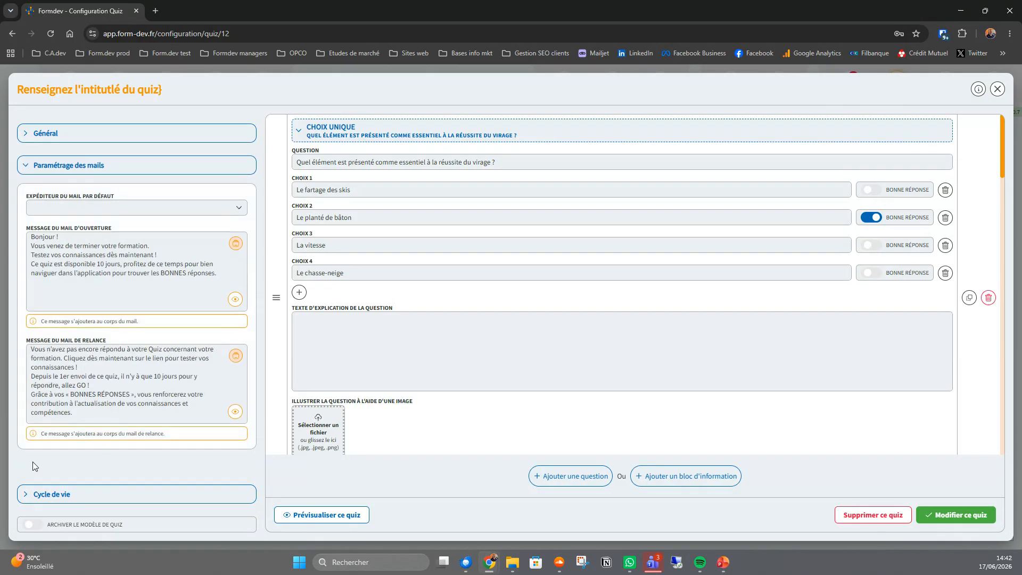
left_click(232, 210)
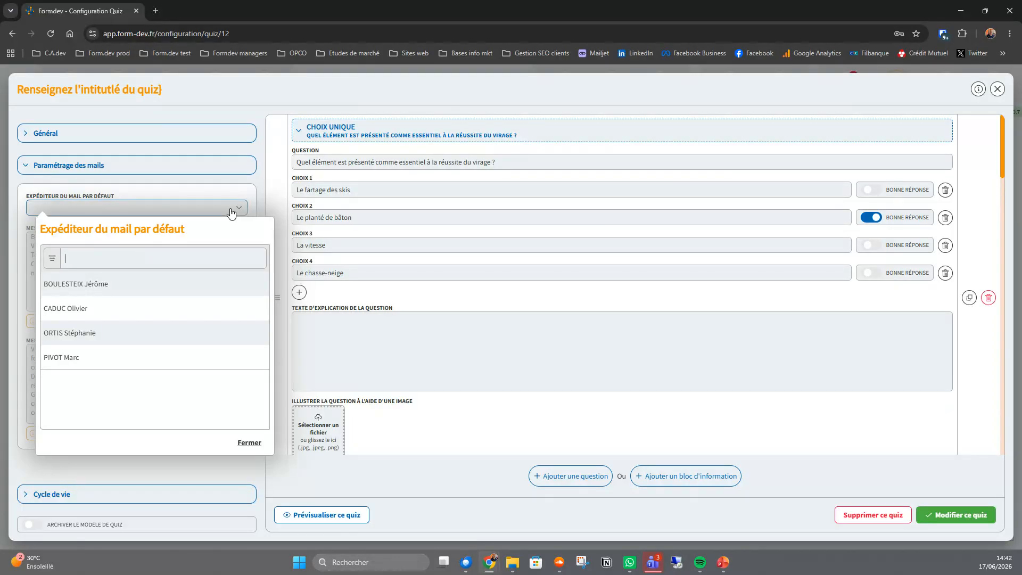
left_click(115, 288)
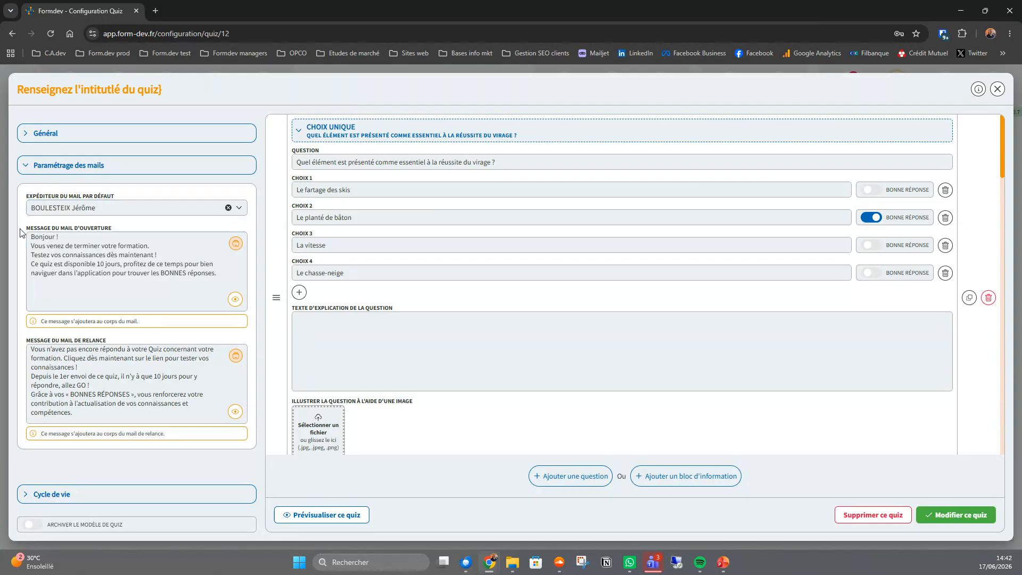
- Insert the {stagiaire} merge field after "Bonjour" in the opening email message
left_click_drag(24, 229, 119, 231)
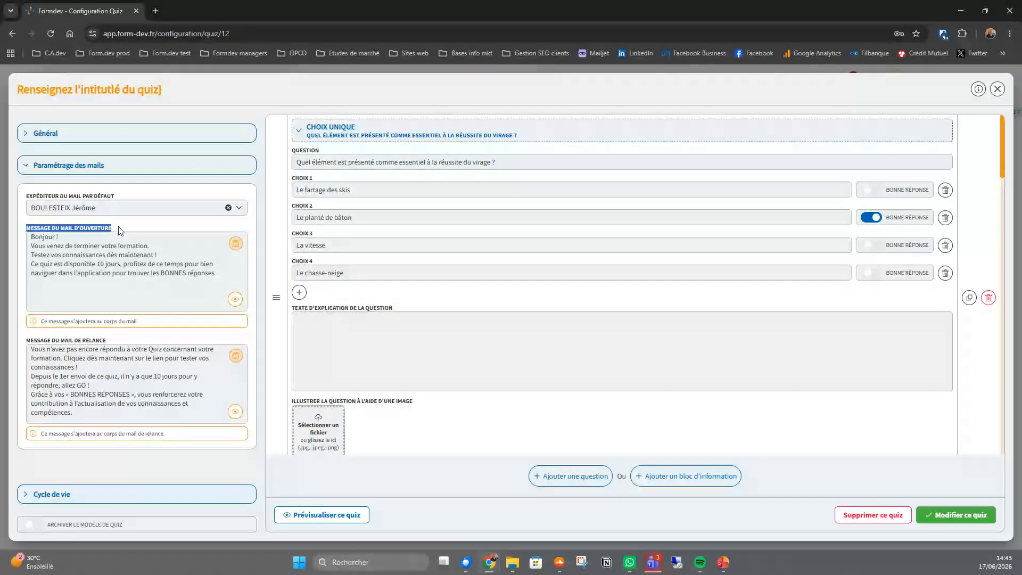
left_click(56, 237)
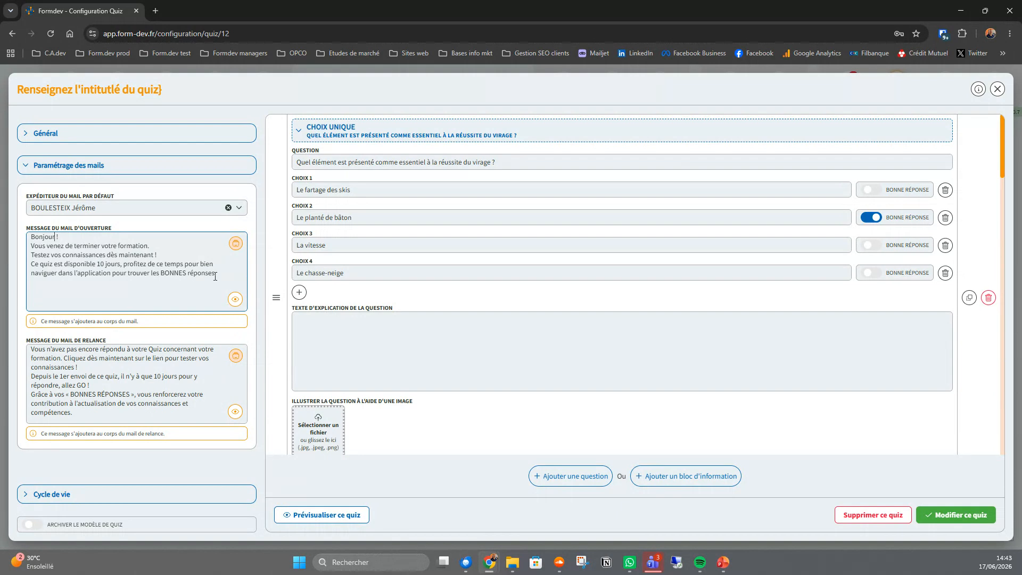
left_click_drag(217, 273, 23, 239)
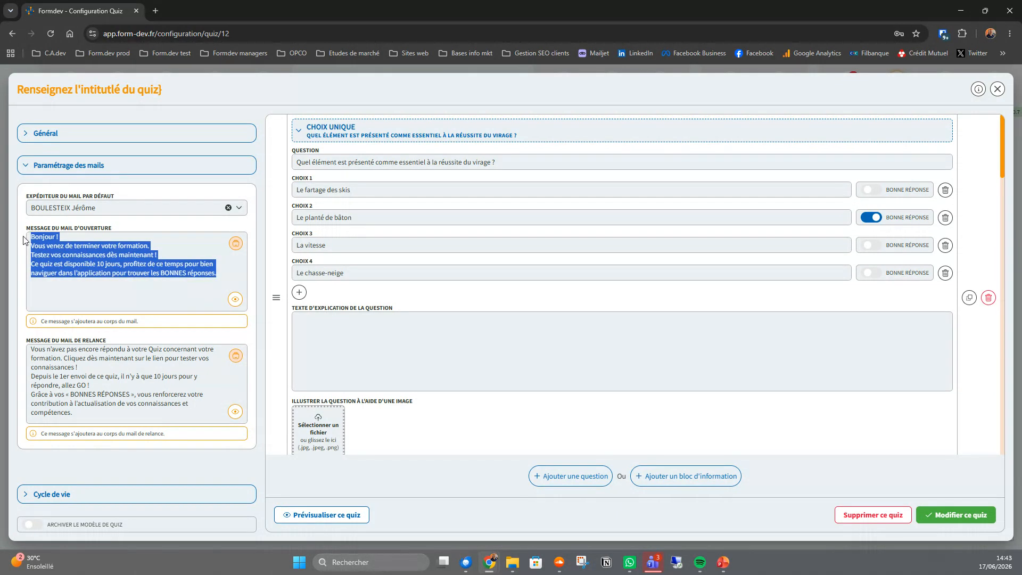
left_click(56, 238)
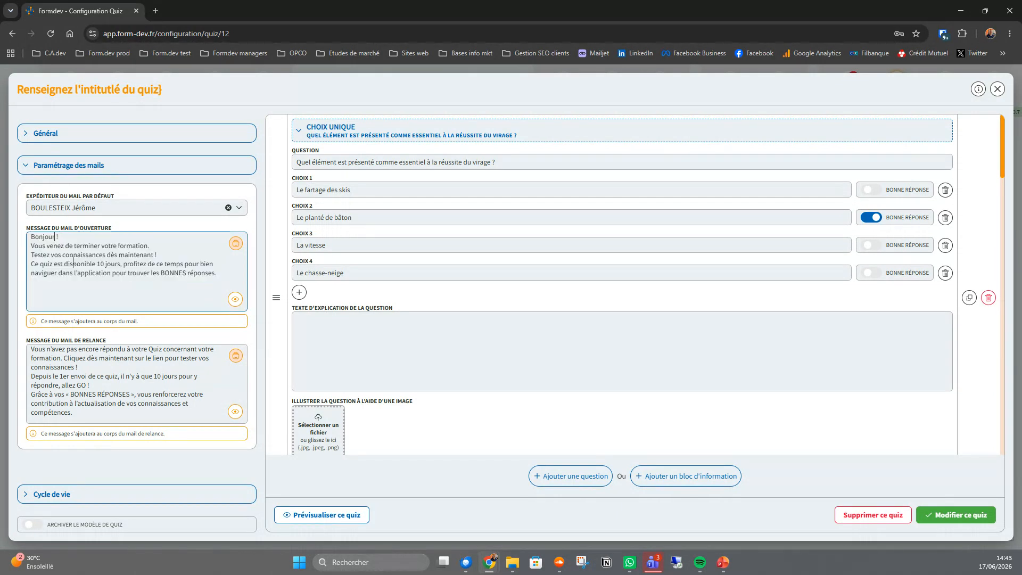
left_click(236, 245)
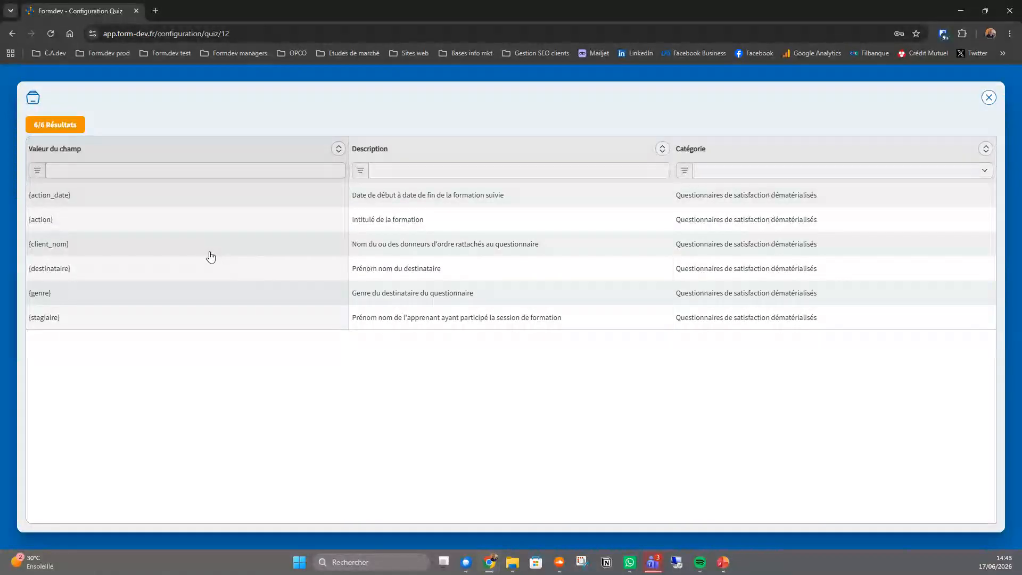
left_click(82, 327)
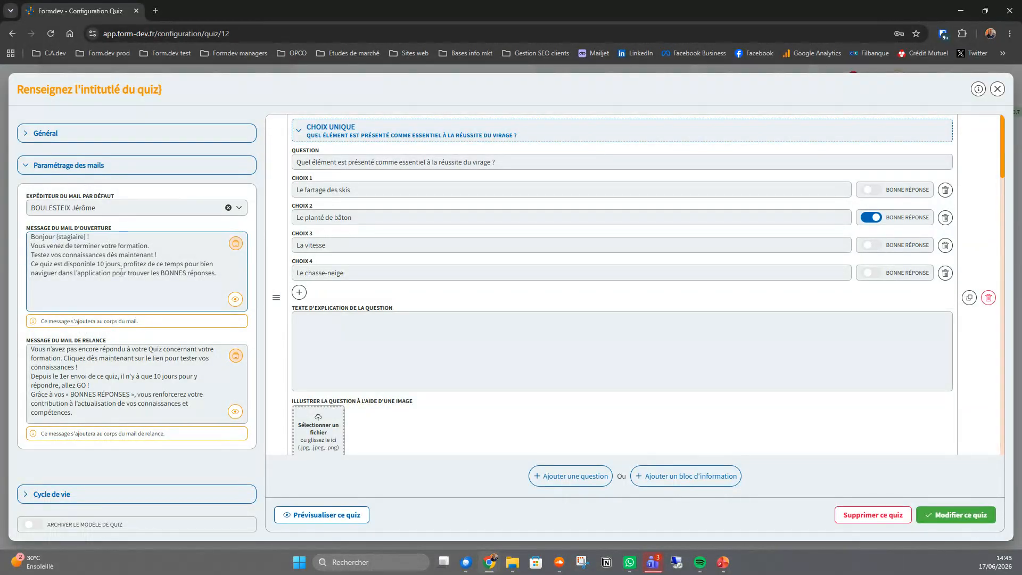
- Preview the opening email, examine its invitation line and personalised message, and close the preview
left_click_drag(218, 270, 27, 240)
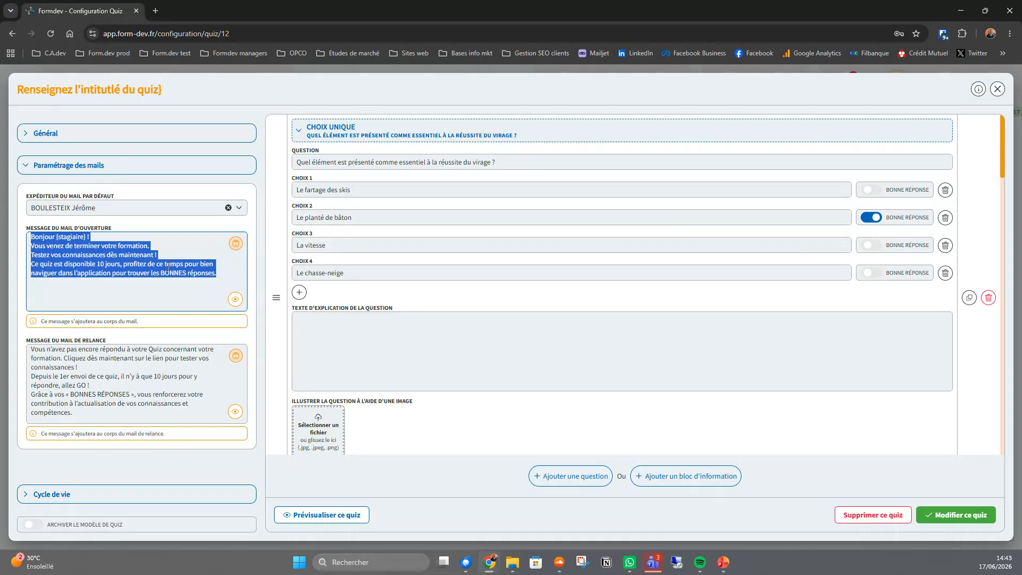
left_click(235, 302)
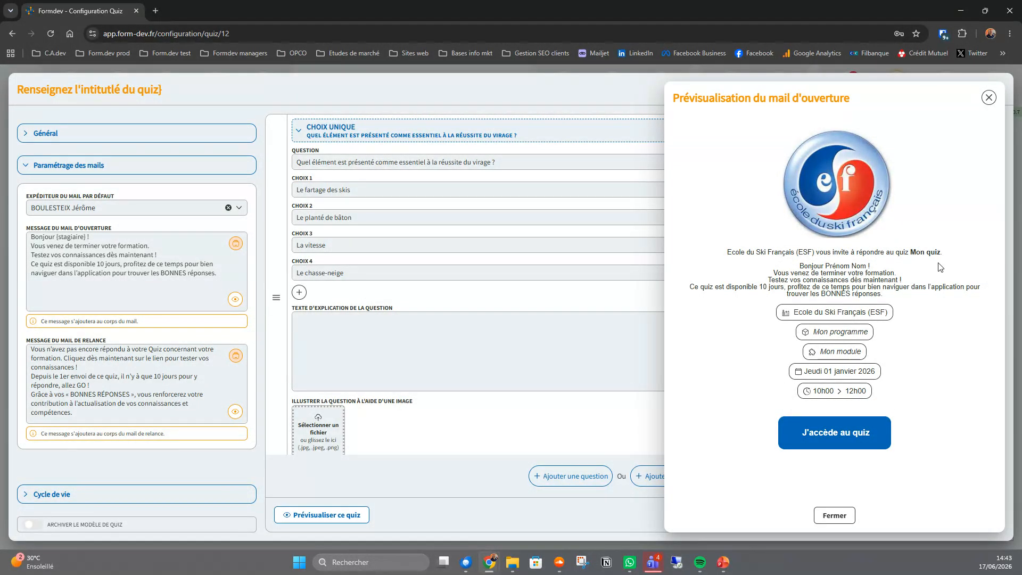
left_click_drag(949, 255, 731, 253)
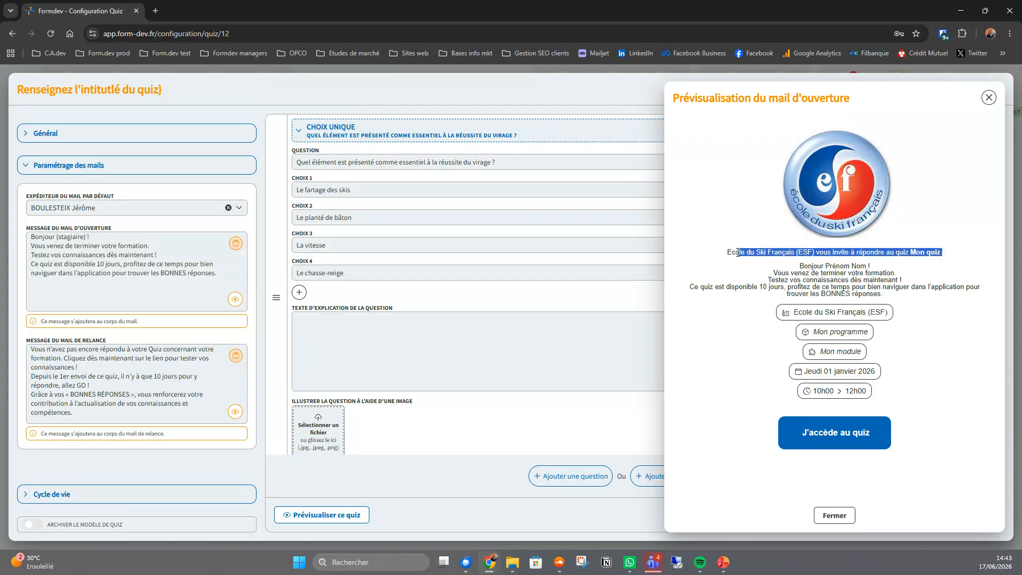
left_click(814, 253)
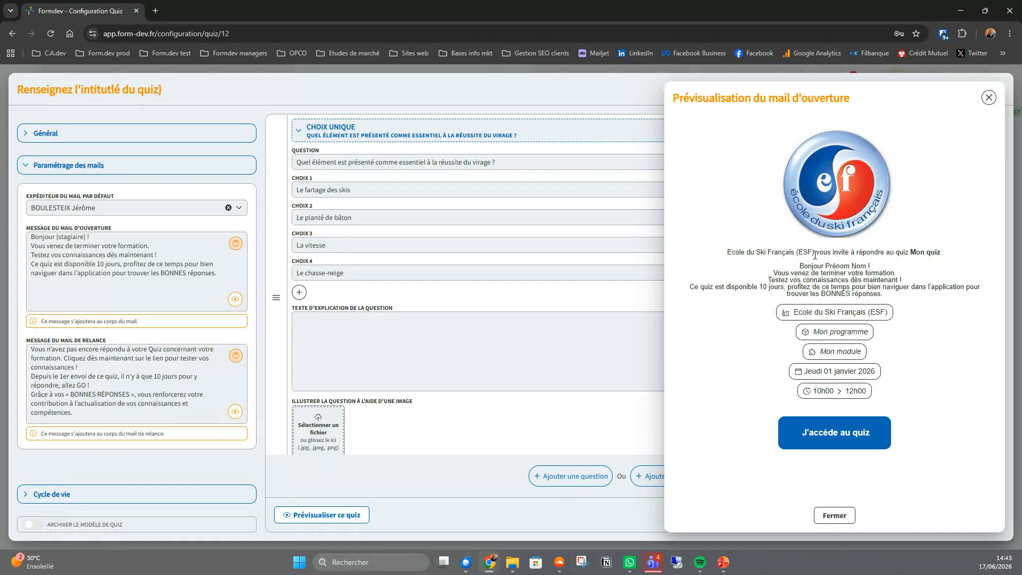
left_click_drag(802, 265, 881, 298)
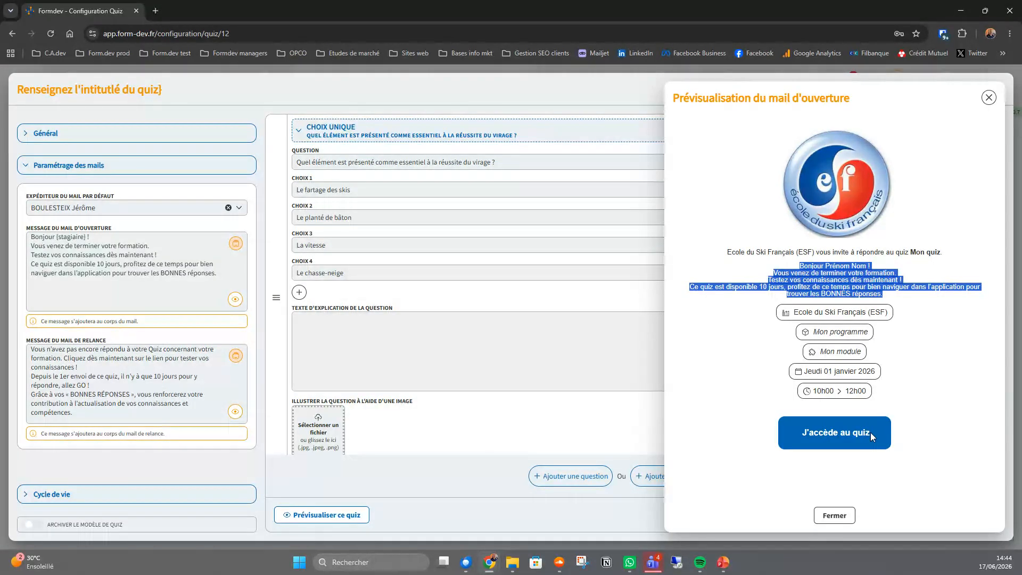
left_click(834, 516)
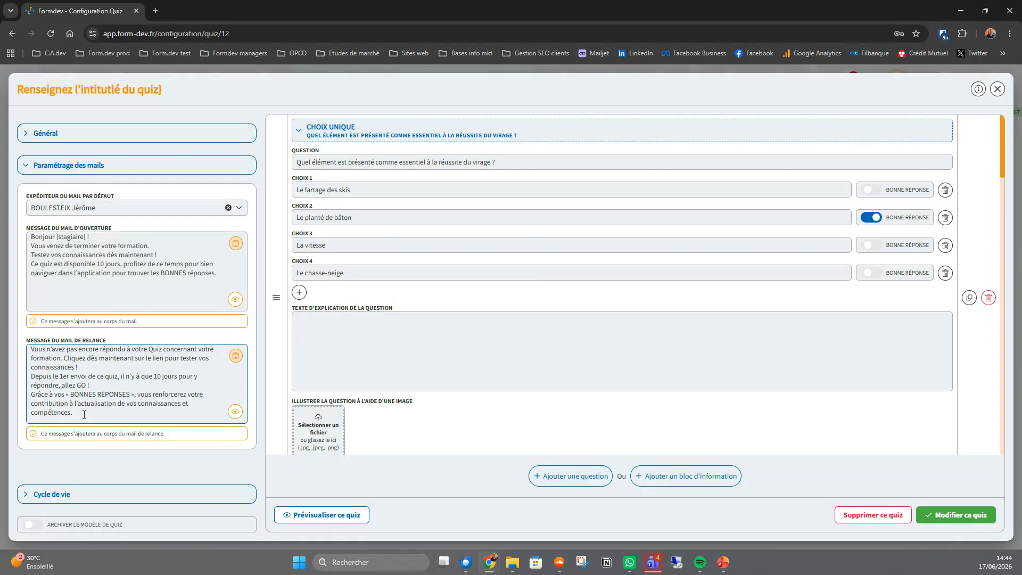
- Review the reminder email message, check it in the email preview, and close the preview
left_click_drag(84, 414, 32, 345)
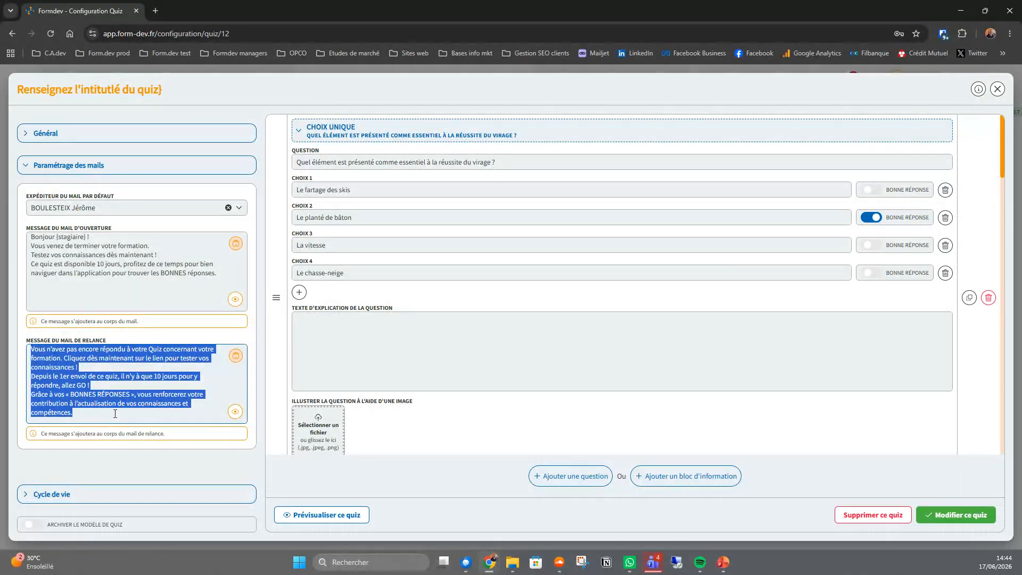
left_click(236, 413)
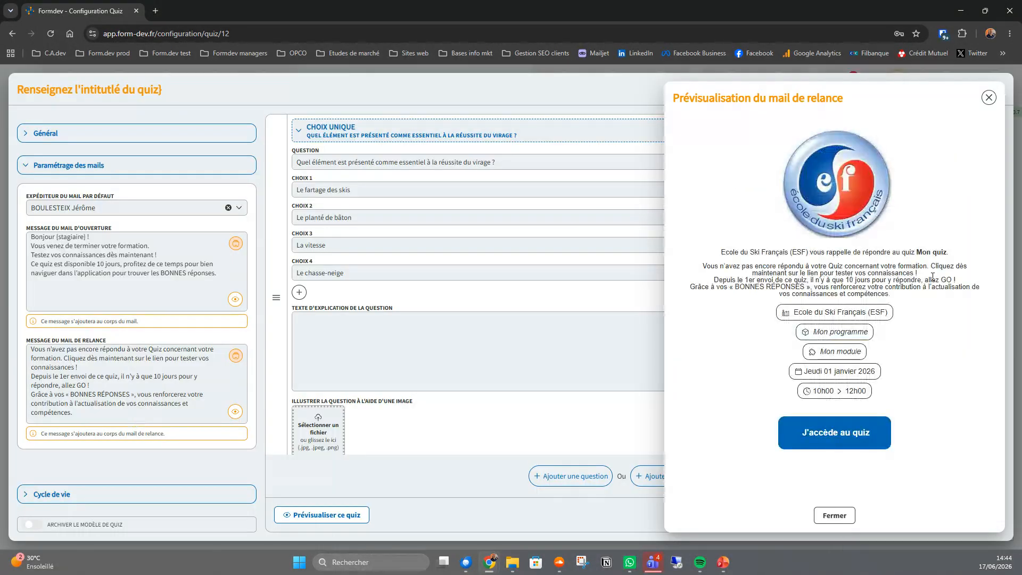
left_click_drag(900, 295, 701, 266)
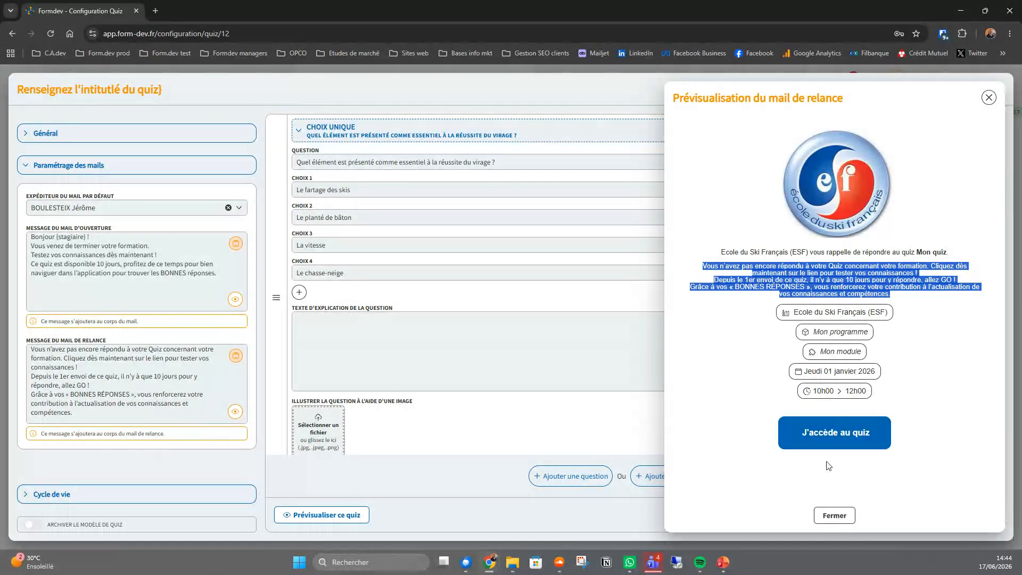
left_click(833, 515)
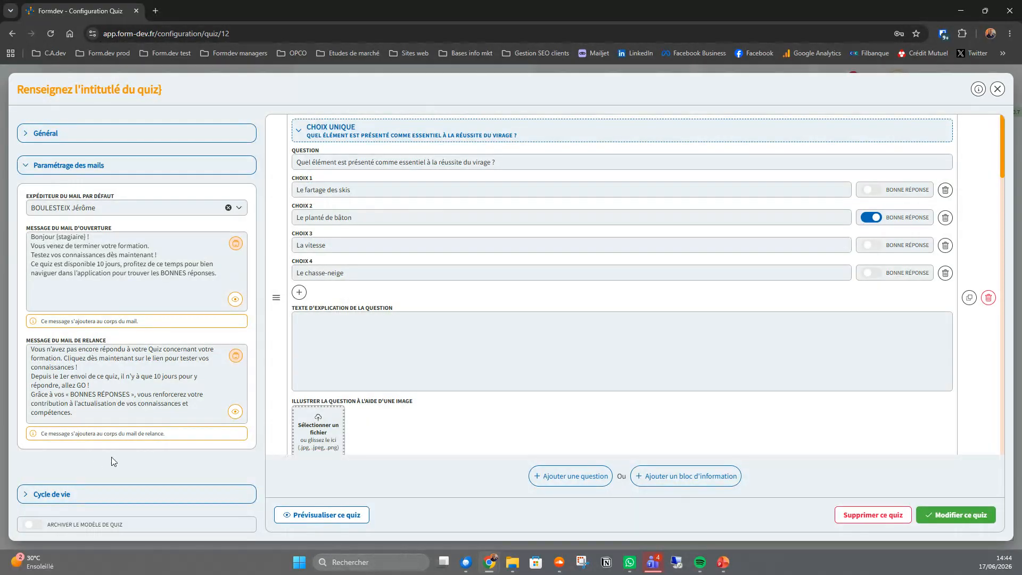
- Open the quiz's life-cycle settings and switch automatic opening off and back on
left_click(126, 494)
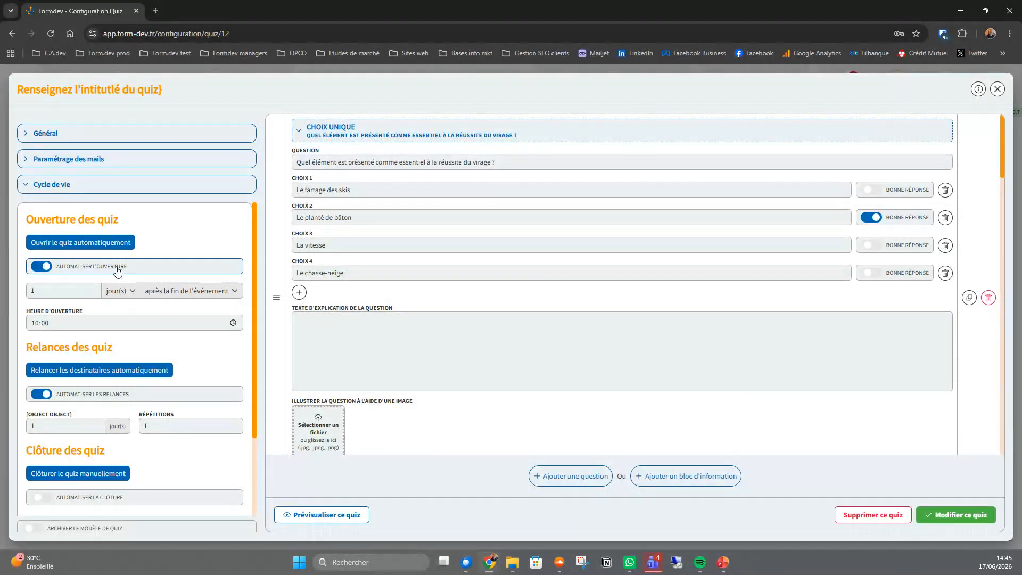
left_click(46, 268)
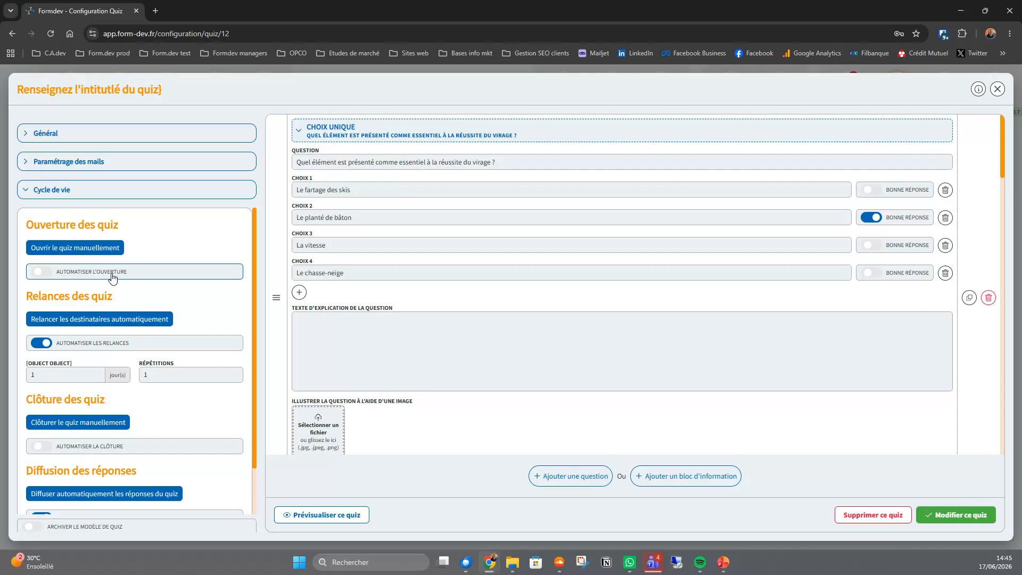
left_click(39, 272)
left_click(39, 271)
- Set the automatic opening delay to 5 jour(s), checking the available time units and event reference options
left_click(47, 291)
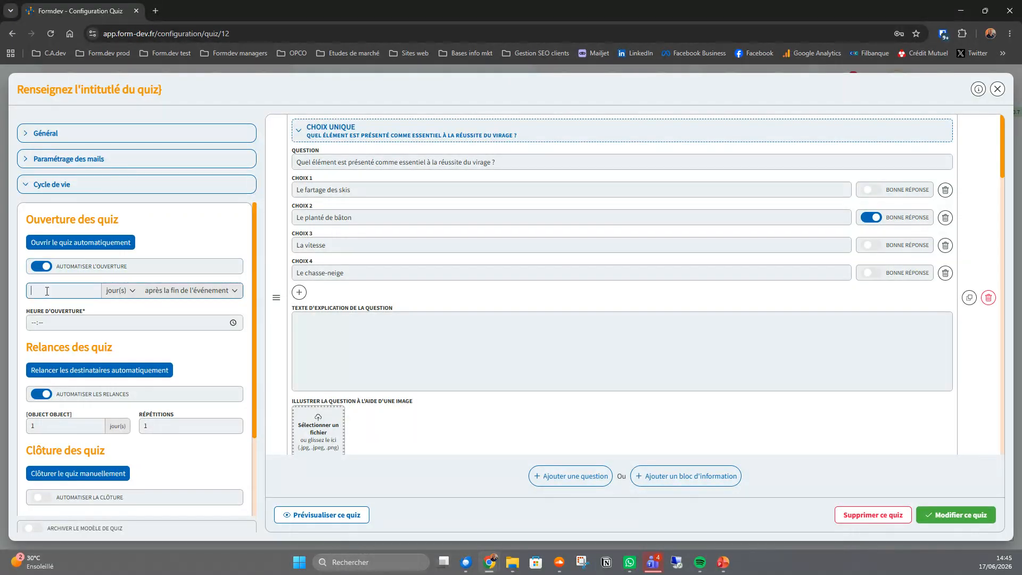
left_click_drag(47, 291, 10, 293)
left_click(119, 291)
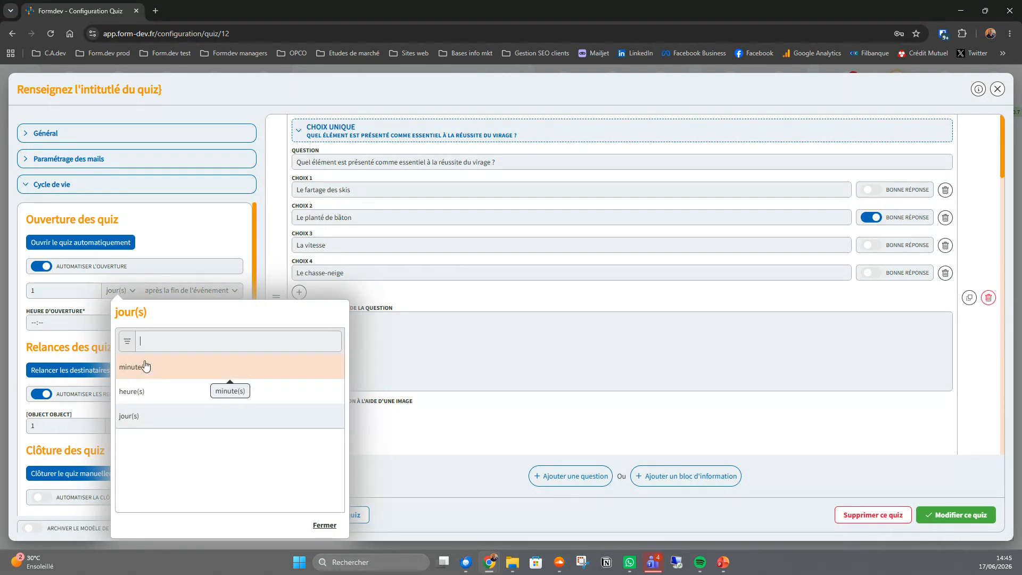
left_click(189, 292)
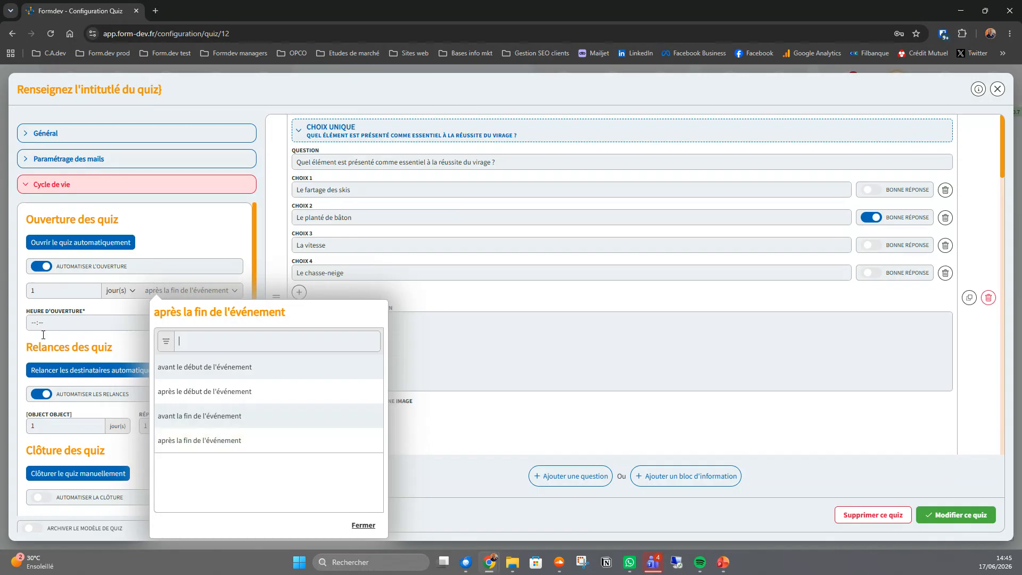
left_click(34, 290)
double_click(33, 290)
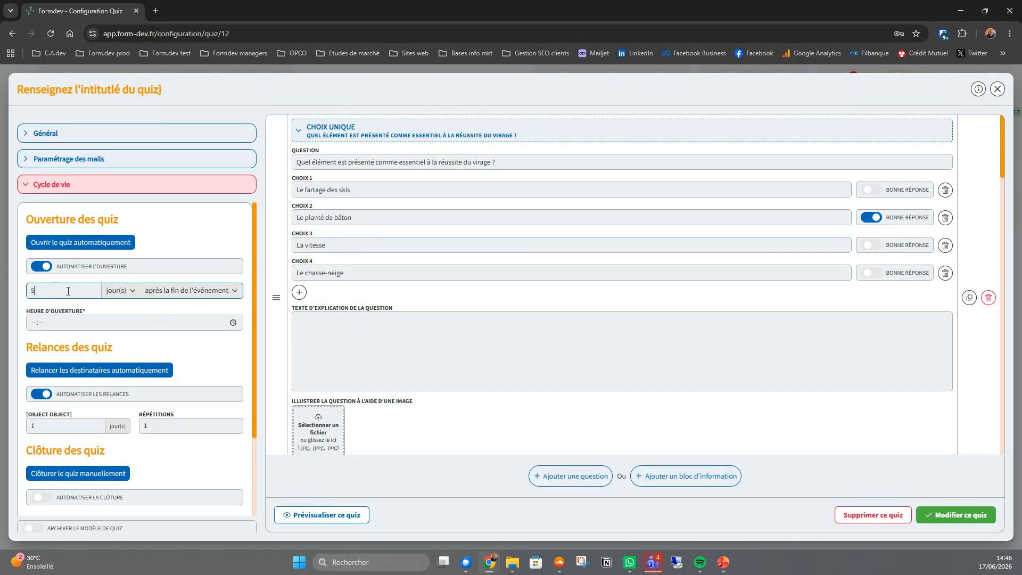
- Change the automatic opening delay's unit to minute(s), check the event reference options, and close them without choosing another
left_click(118, 291)
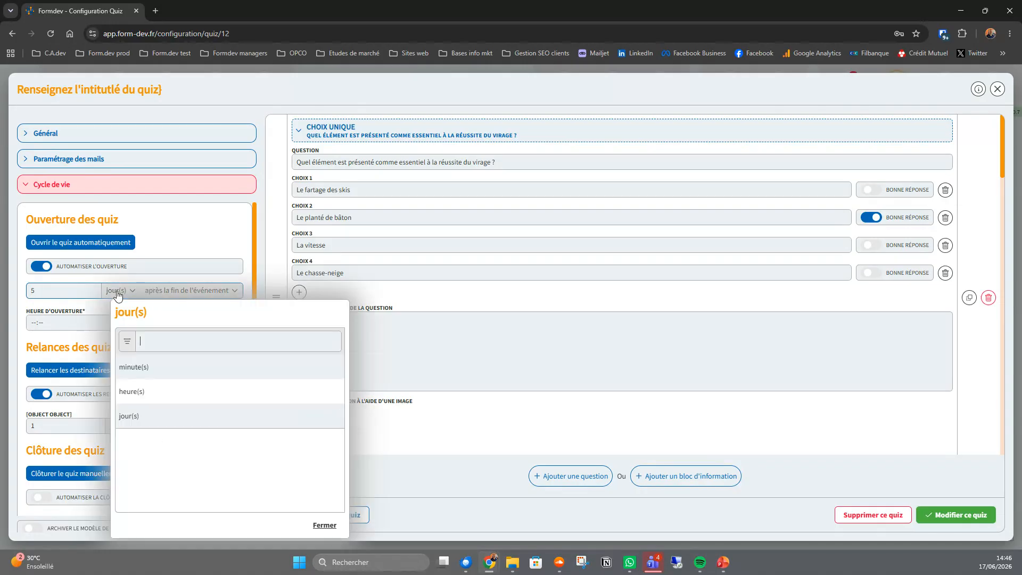
left_click(137, 367)
left_click(174, 296)
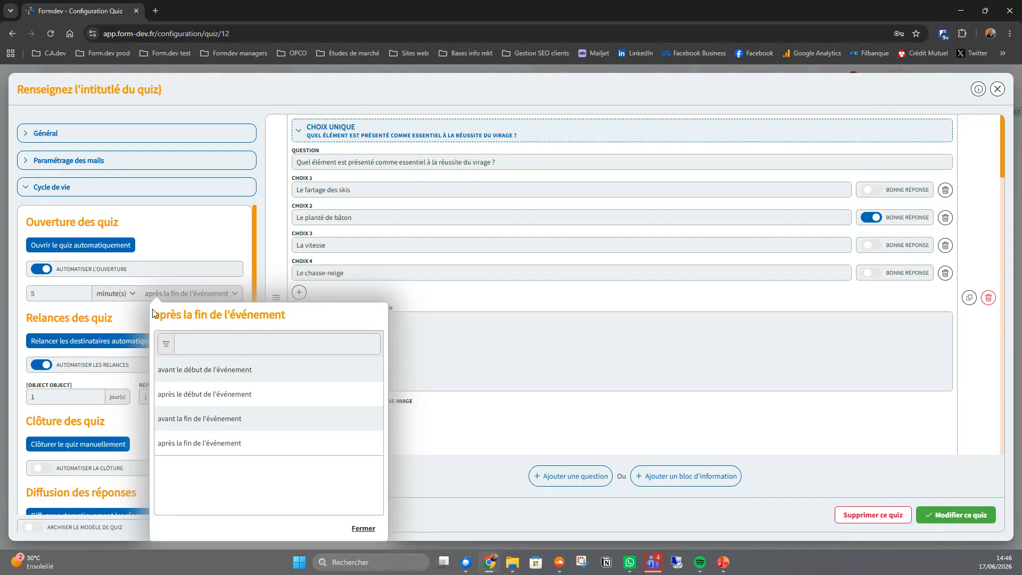
left_click(128, 318)
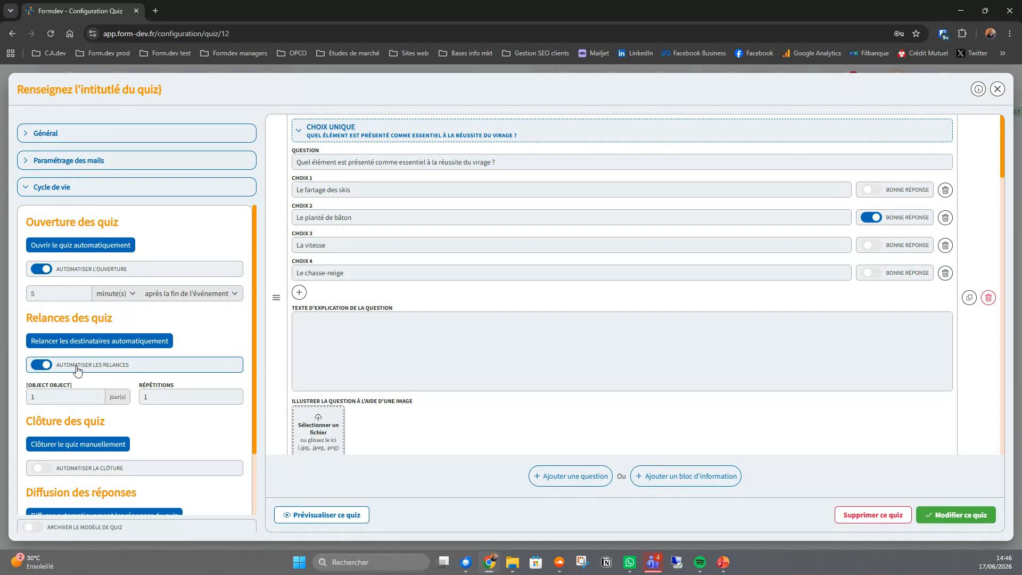
- Switch automatic reminders off and back on, and set them to every 1 jour(s) with 2 repetitions
left_click(46, 366)
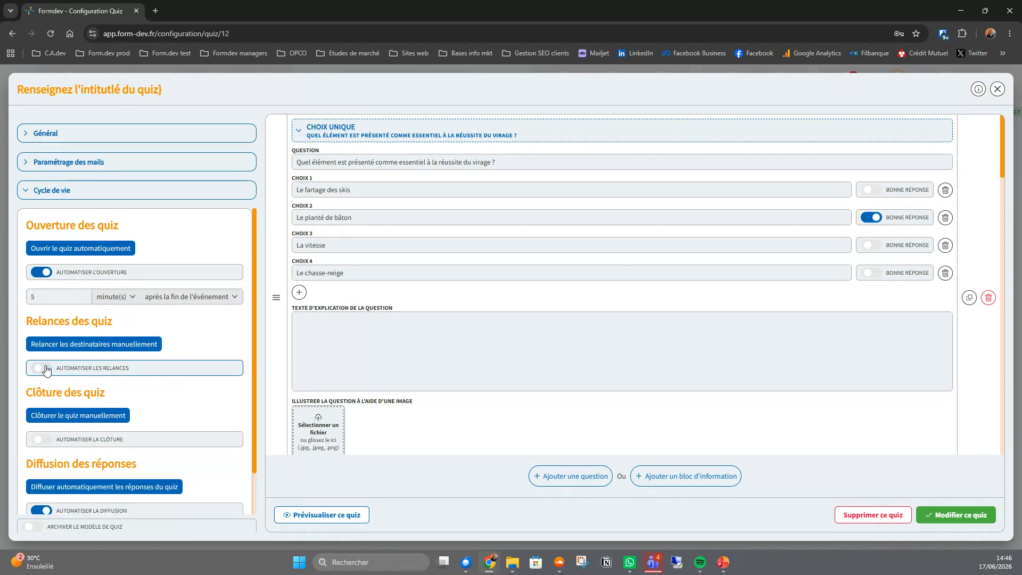
left_click(47, 368)
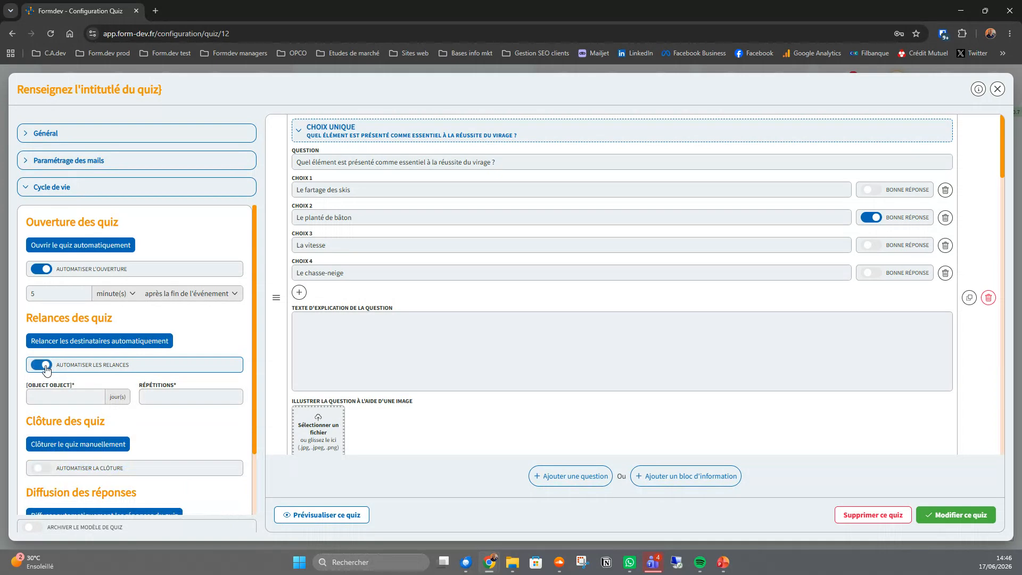
left_click(67, 398)
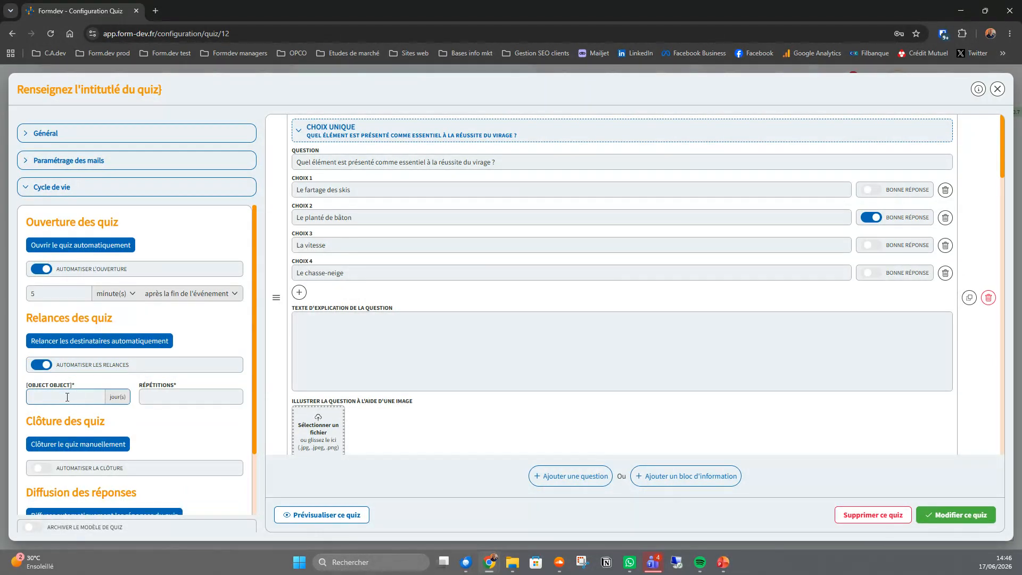
type("1")
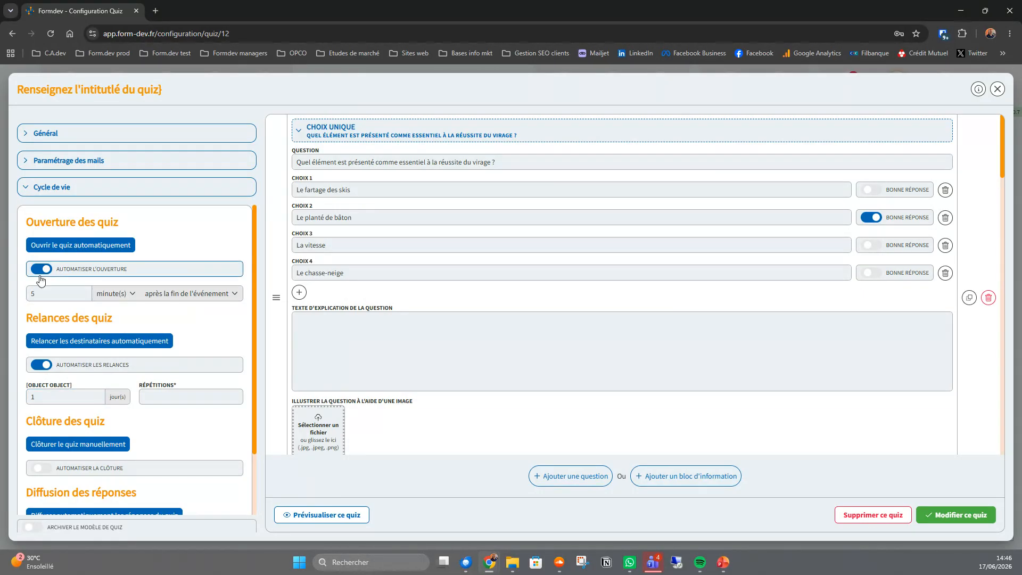
left_click(152, 397)
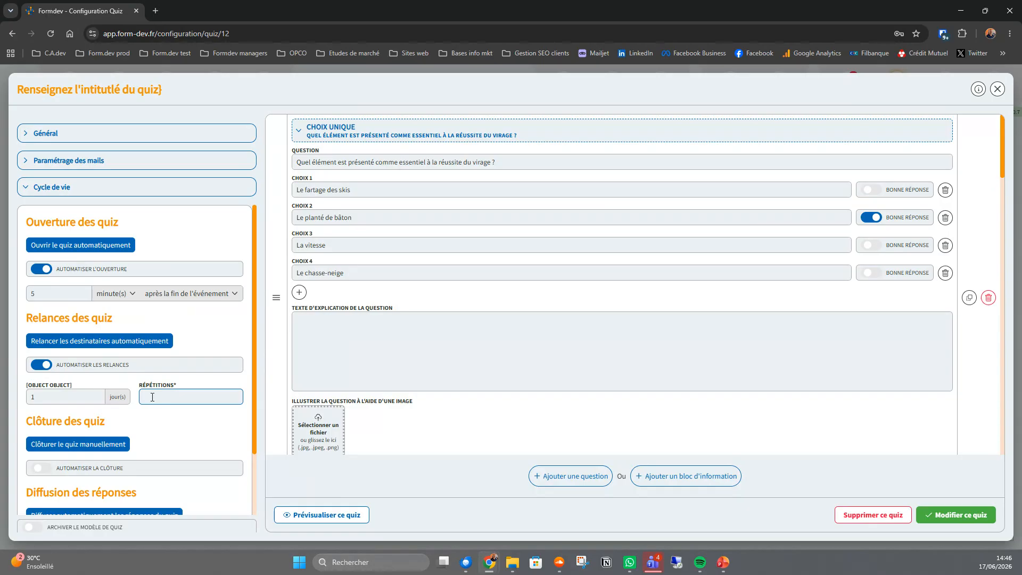
type("2")
- Automate the quiz closing at 10 jour(s) après l'ouverture, with a closing time of 10:00
scroll(177, 332, "down", 2)
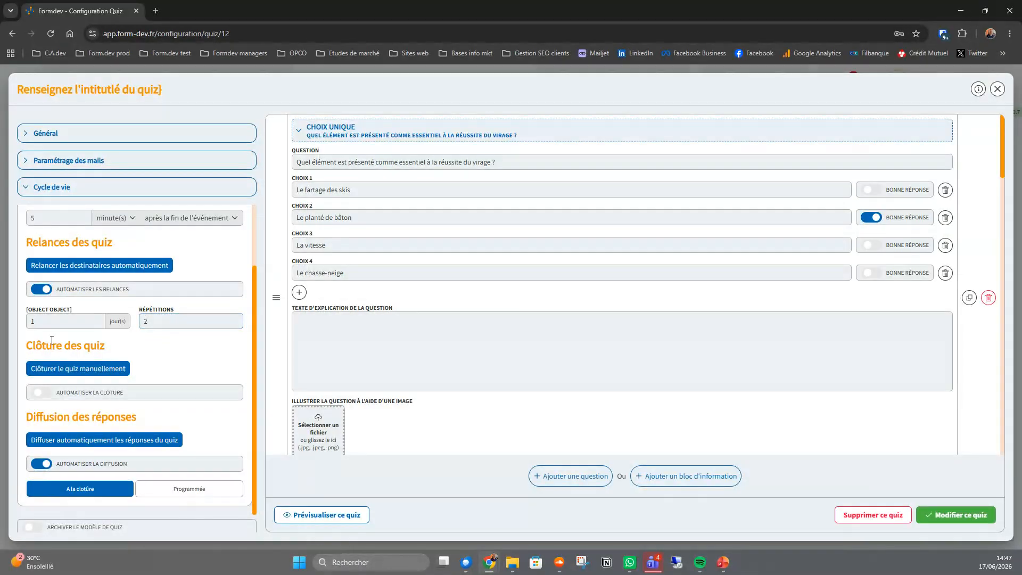
left_click_drag(27, 345, 118, 352)
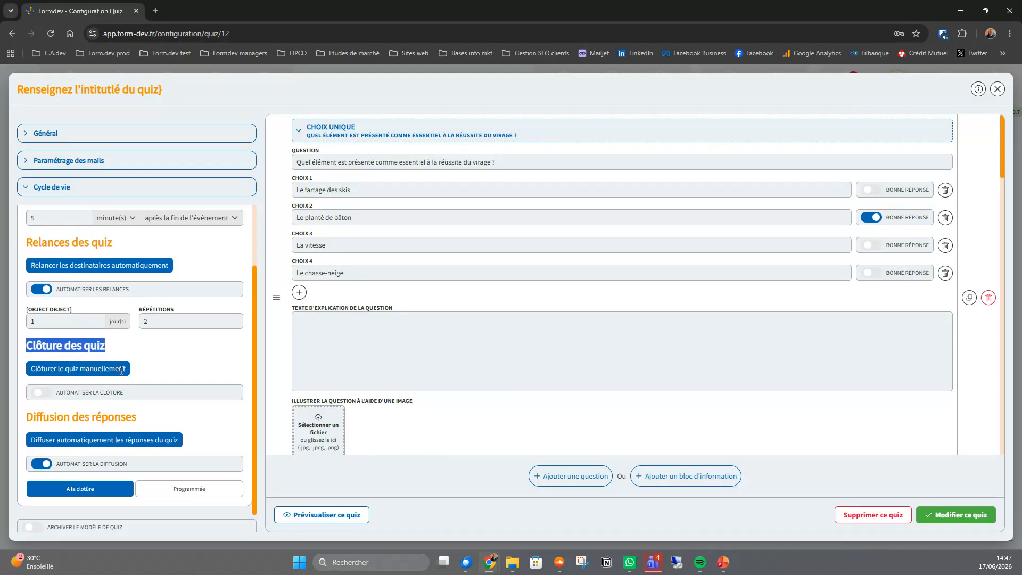
left_click(36, 395)
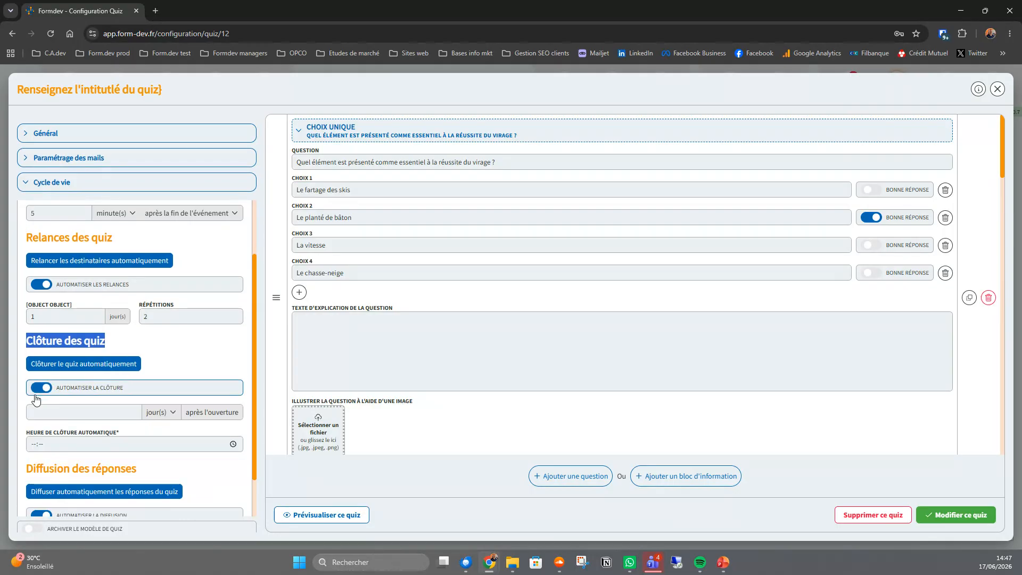
left_click(95, 412)
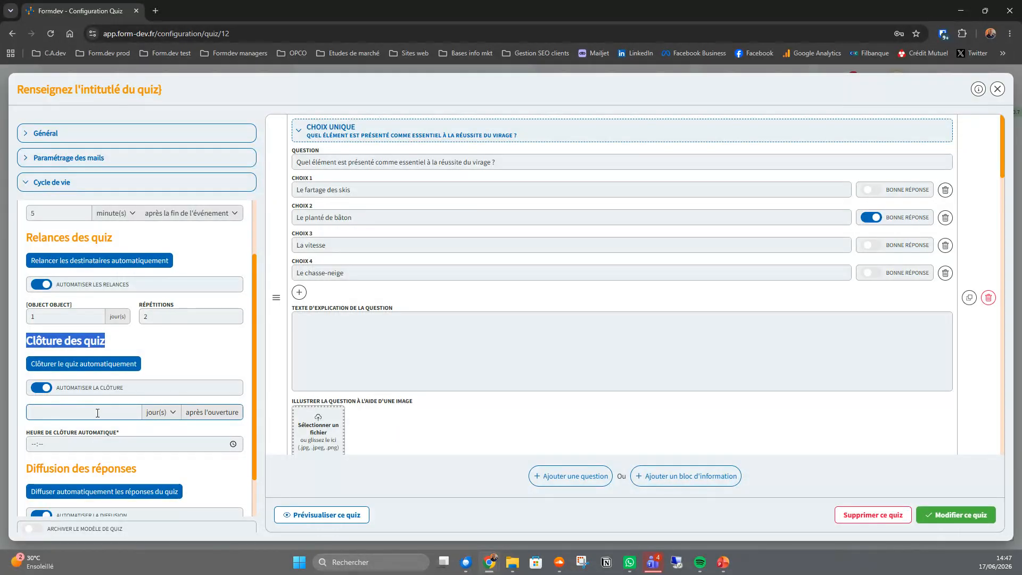
left_click(98, 413)
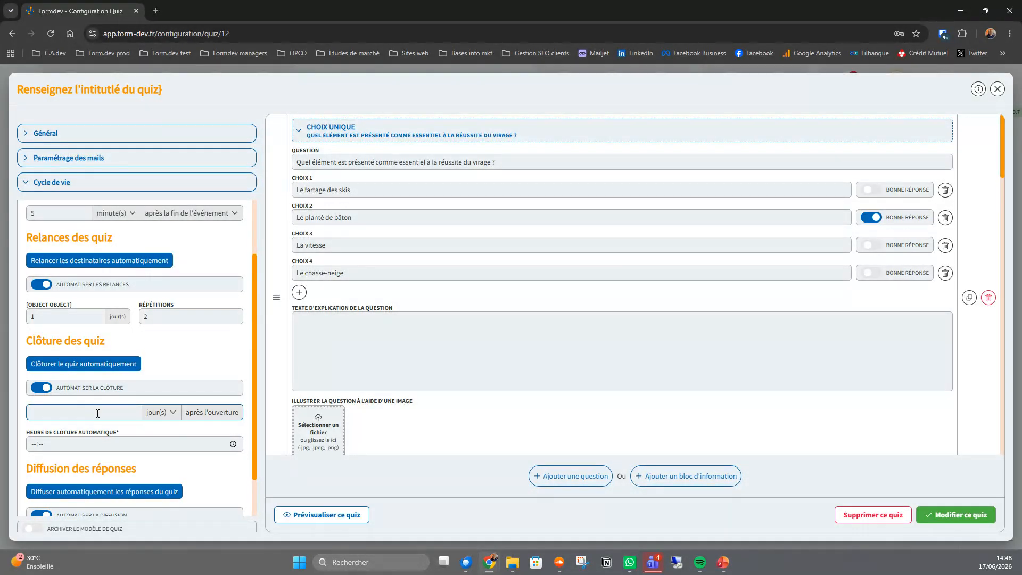
type("10")
left_click(161, 414)
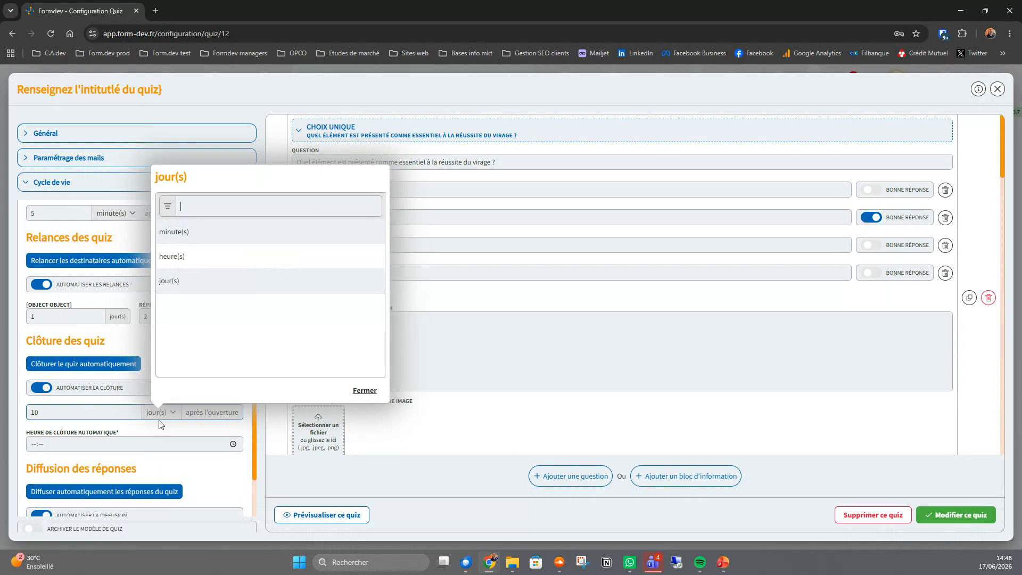
left_click(207, 421)
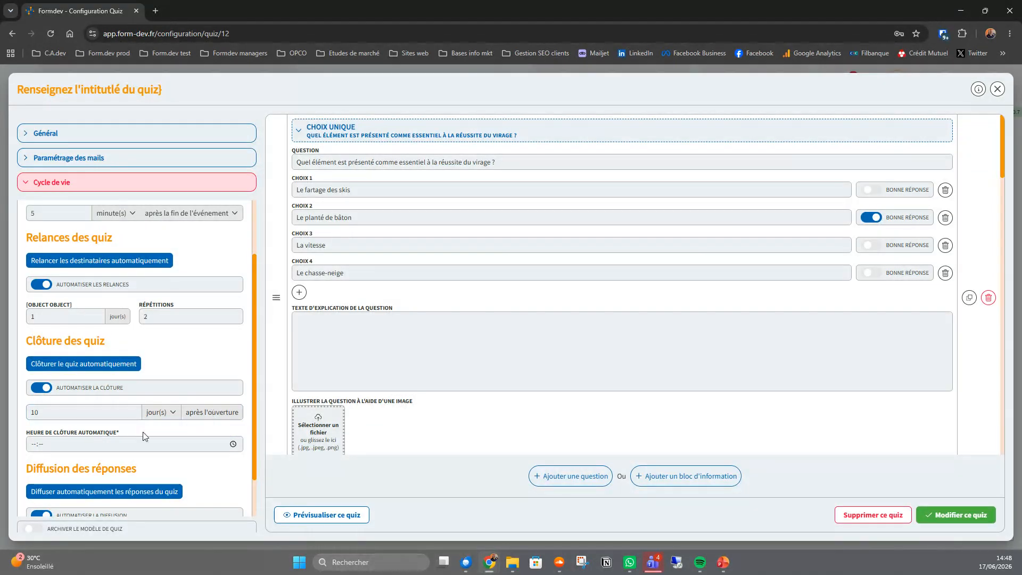
left_click(33, 446)
type("1000")
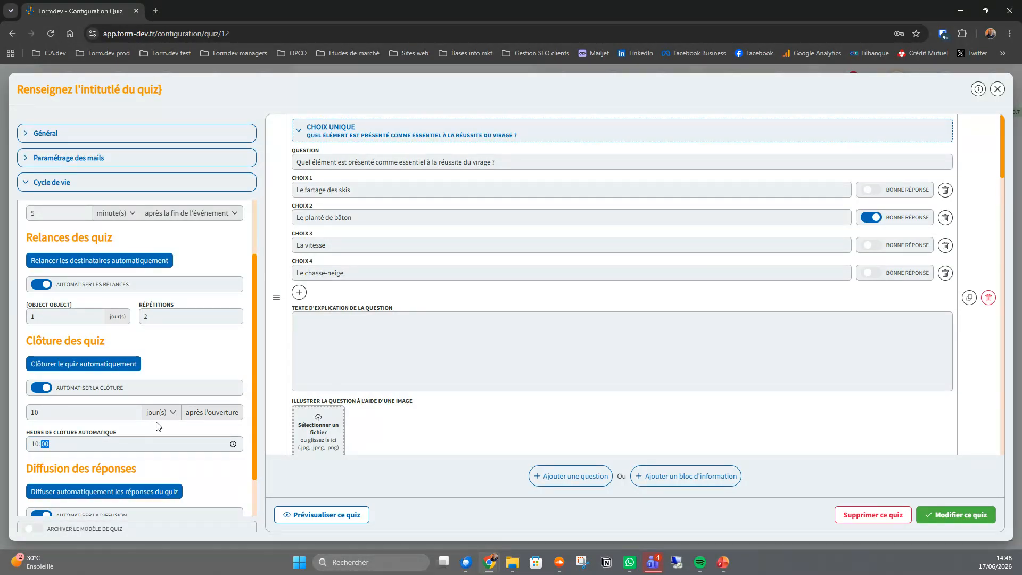
- Switch the answers' distribution to Programmée, examine its delay and time fields, and return it to closing-time distribution
scroll(160, 423, "down", 1)
scroll(160, 424, "down", 2)
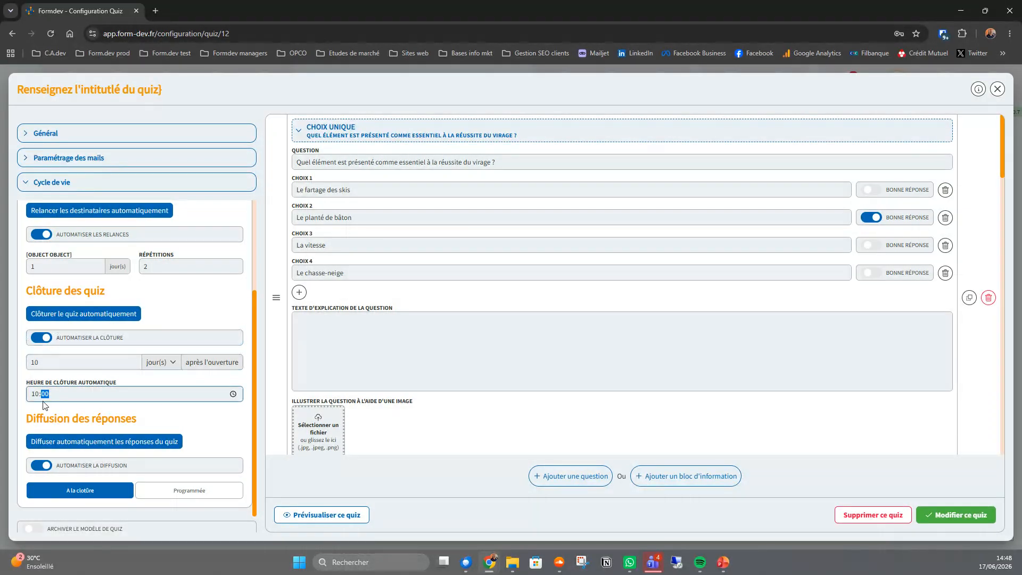
left_click(183, 494)
scroll(160, 464, "down", 1)
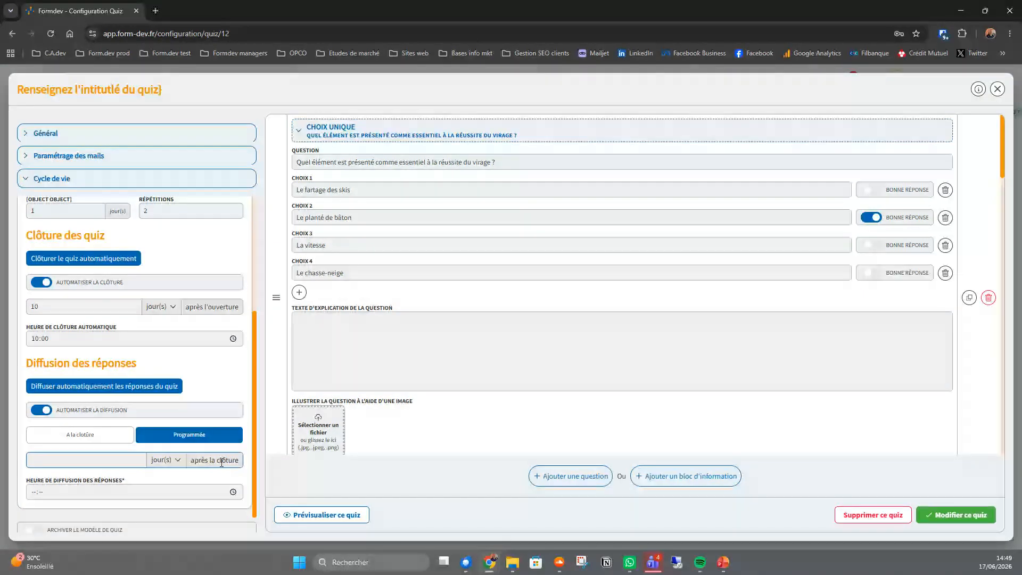
left_click(78, 440)
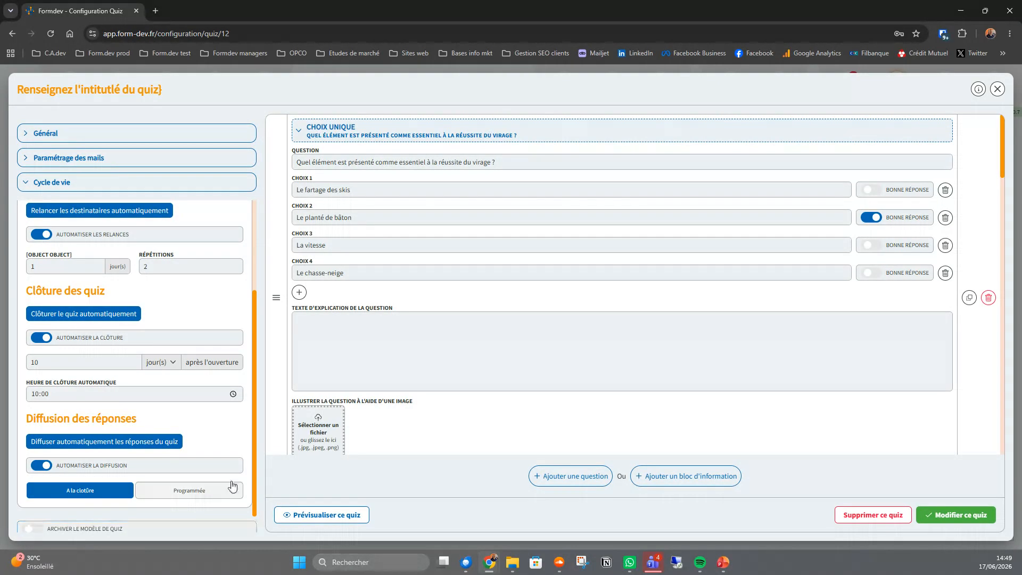
scroll(152, 385, "up", 3)
left_click(147, 393)
type("2")
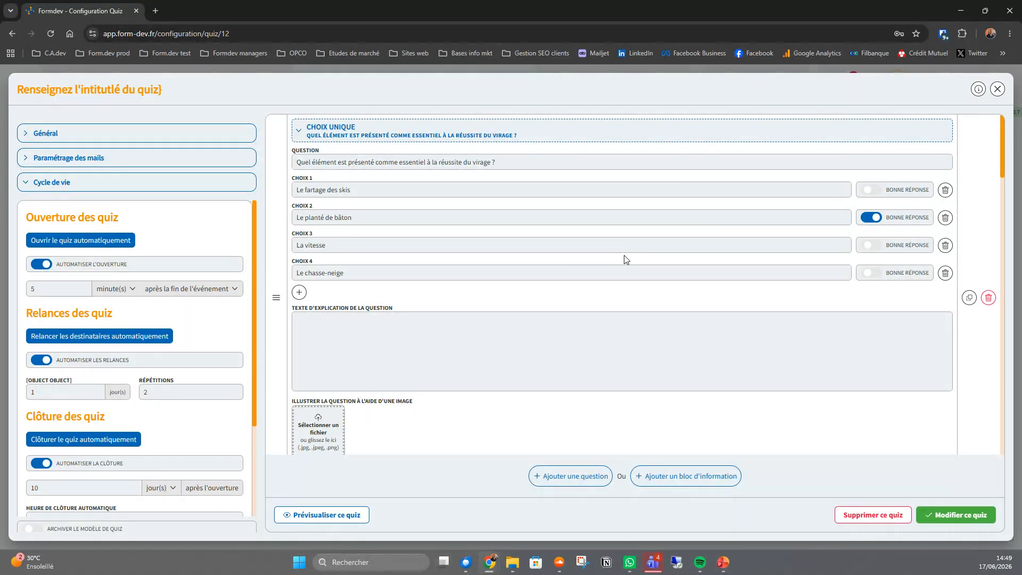
- Examine the answer types offered for a new question, and the wording and four choices of the first question
left_click(571, 480)
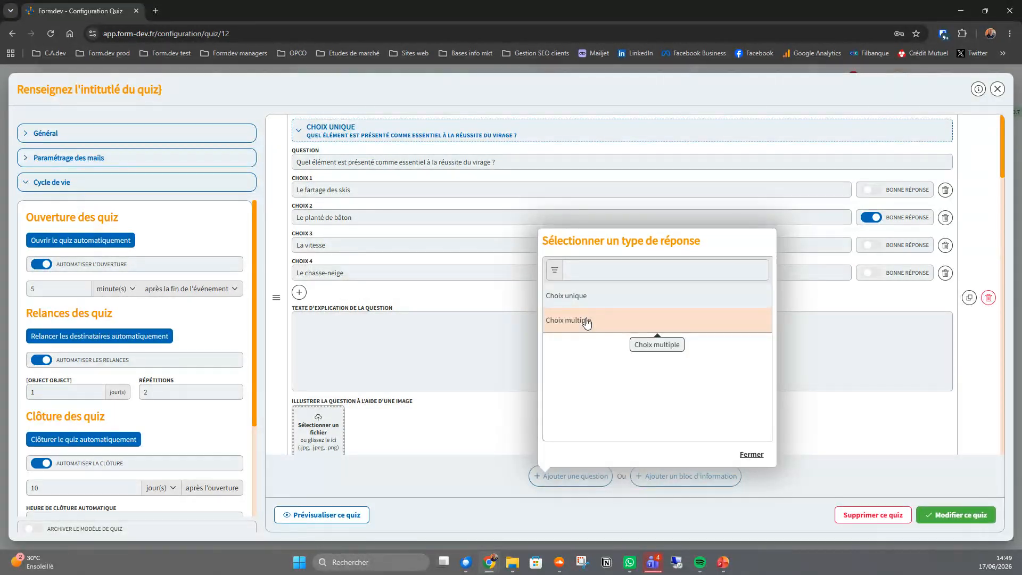
left_click(751, 454)
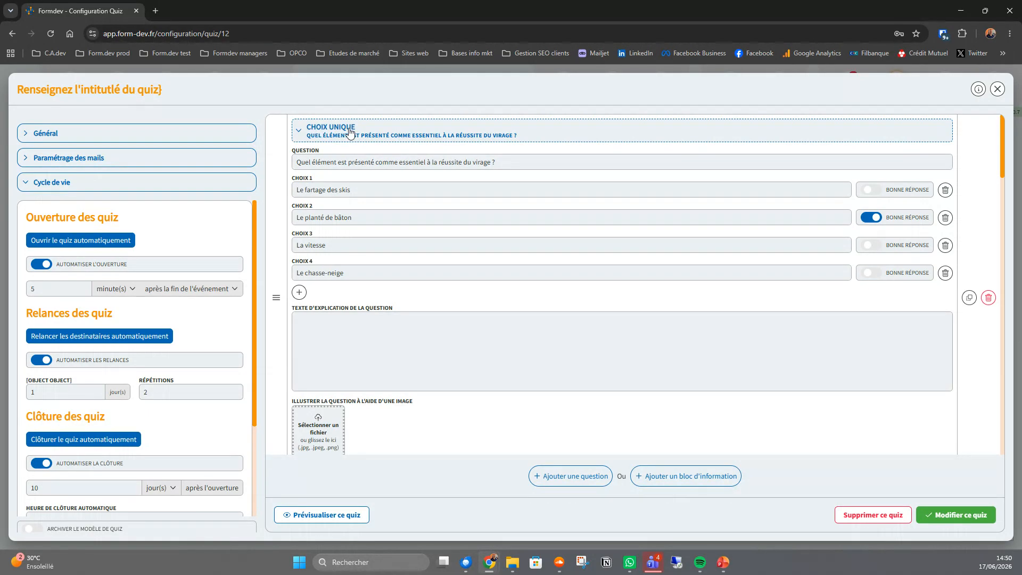
left_click_drag(296, 162, 501, 158)
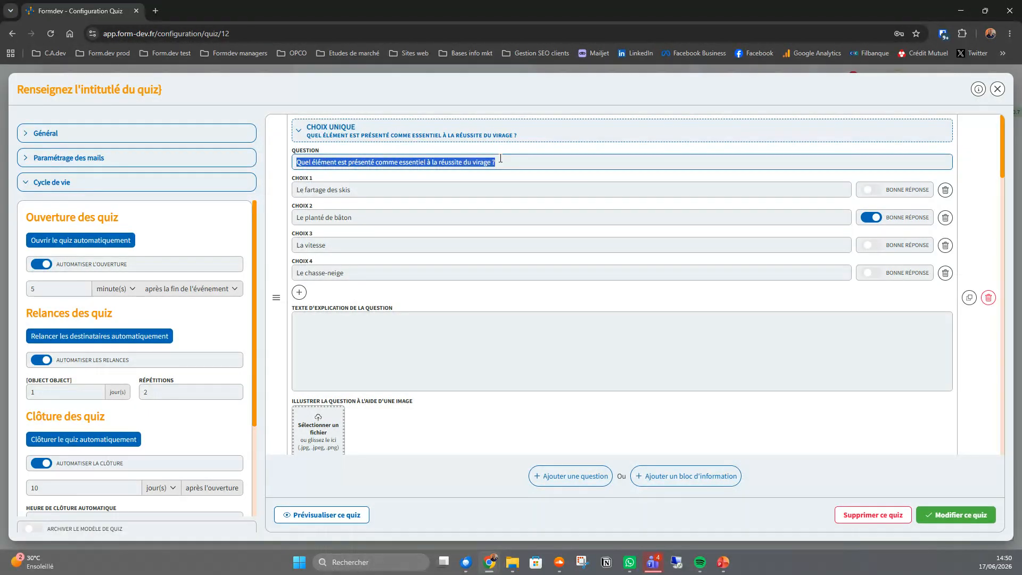
left_click(388, 192)
left_click(381, 217)
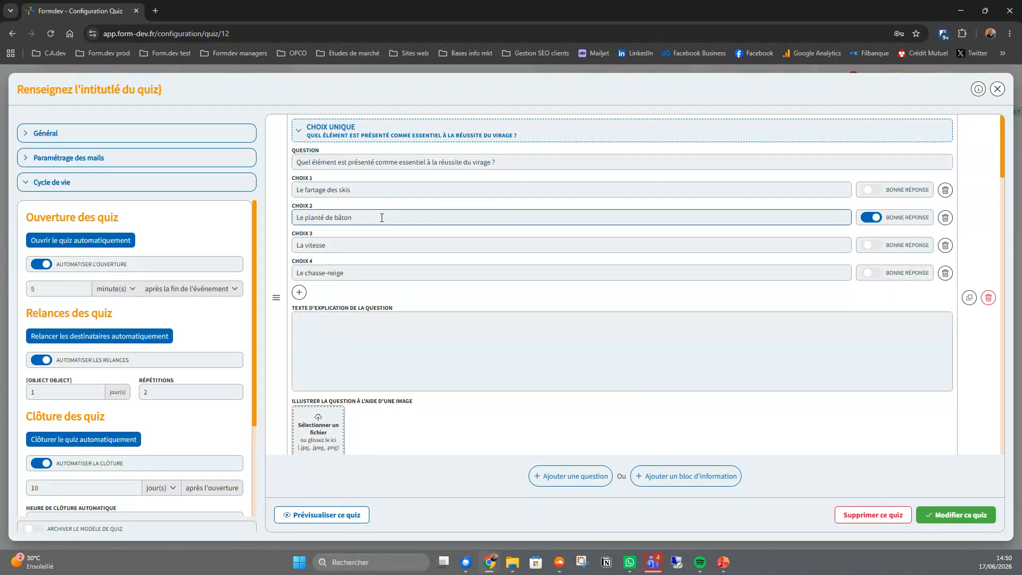
left_click(374, 246)
left_click(366, 272)
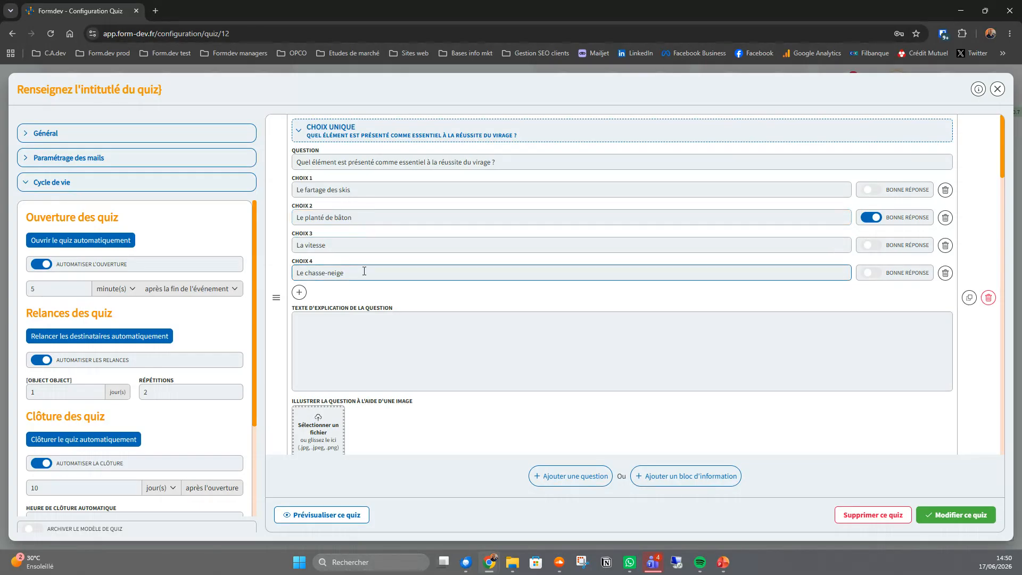
- Add an empty fifth choice to the first question, and delete that whole question from the quiz
left_click(300, 292)
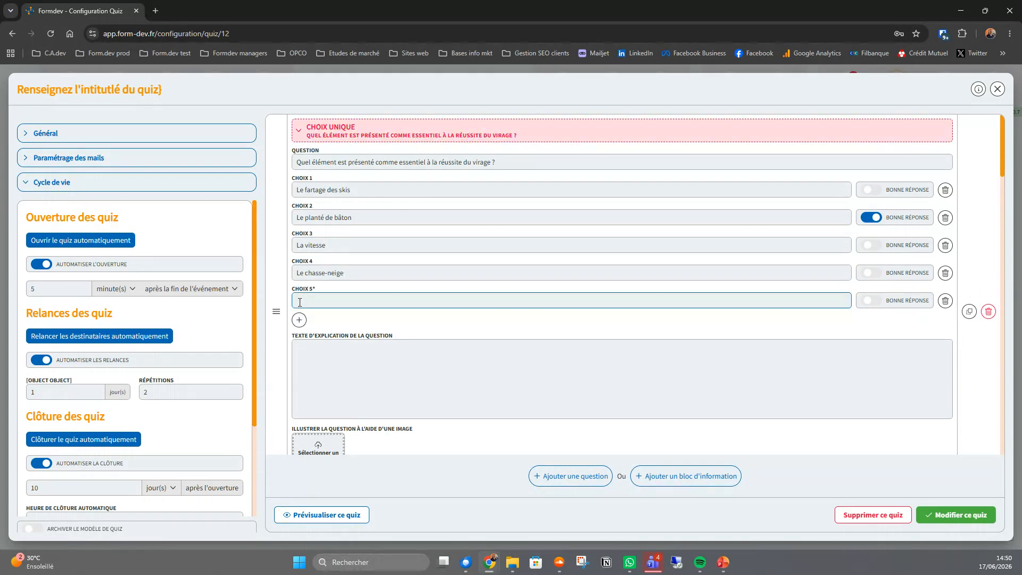
left_click(988, 311)
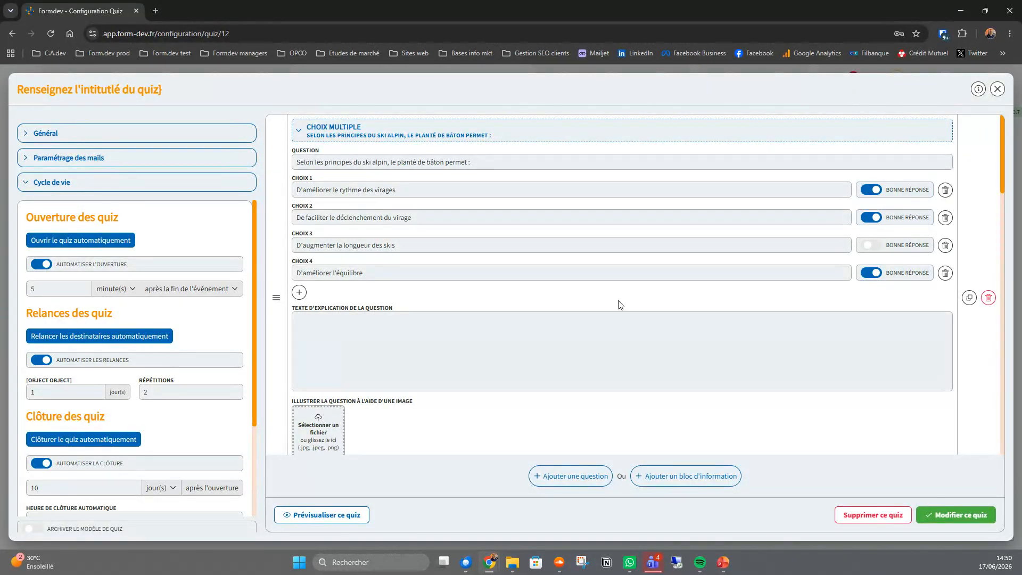
- Look through the remaining questions and add an empty information block at the end of the quiz
scroll(612, 292, "down", 5)
scroll(613, 292, "down", 8)
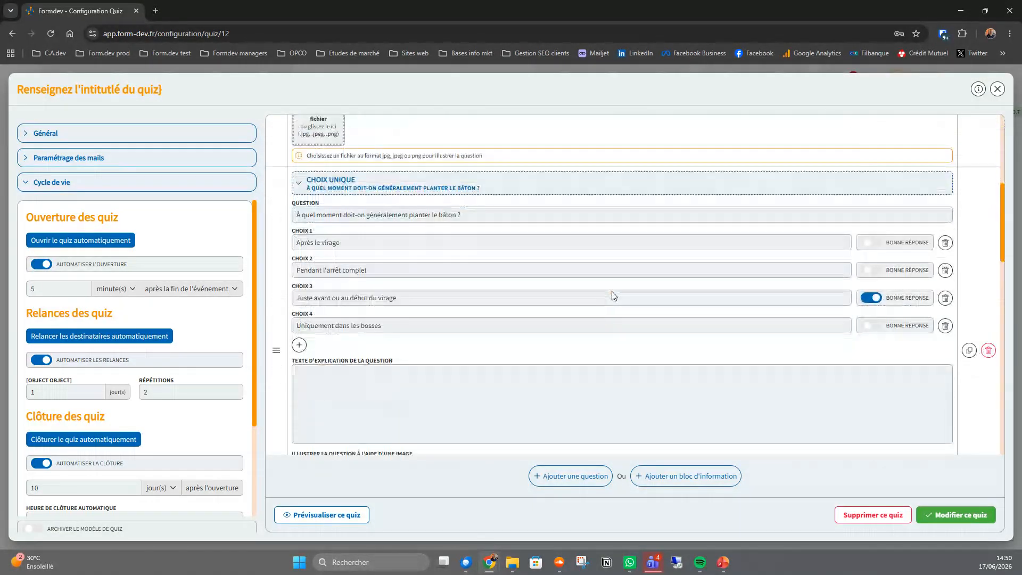
left_click(614, 294)
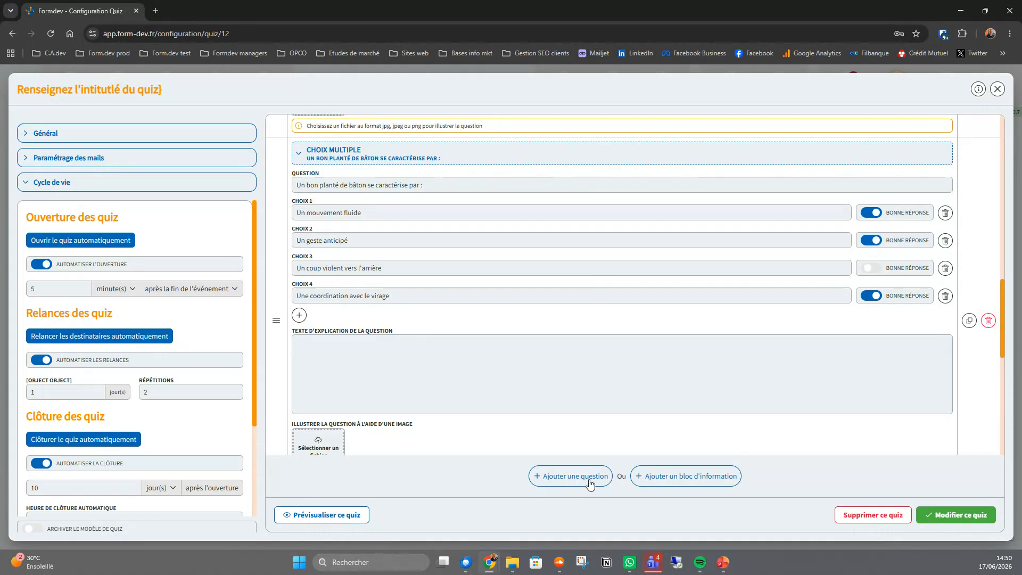
left_click(713, 482)
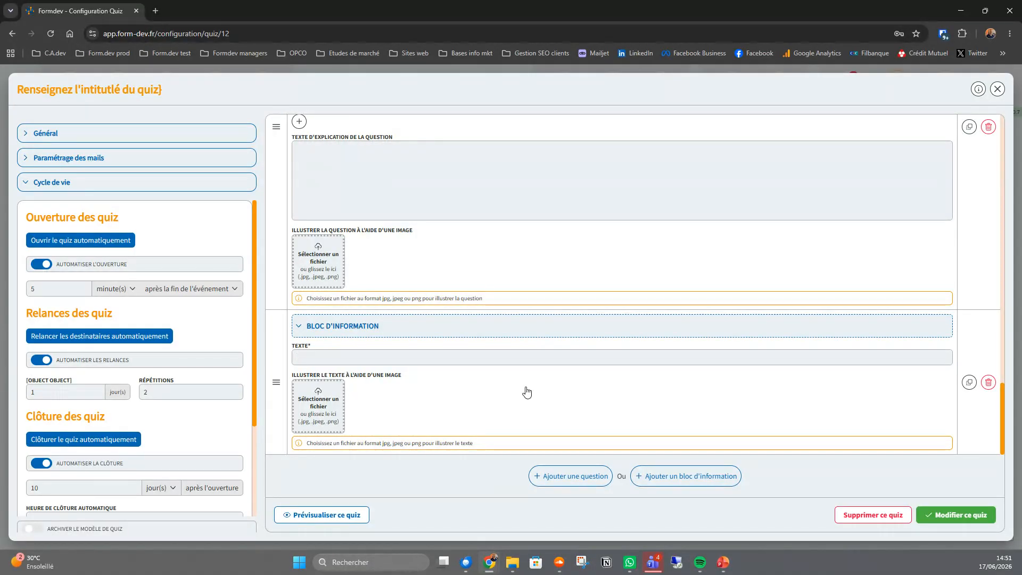
- Review the remaining quiz questions, including their choices, explanation text fields and image fields
scroll(461, 391, "up", 3)
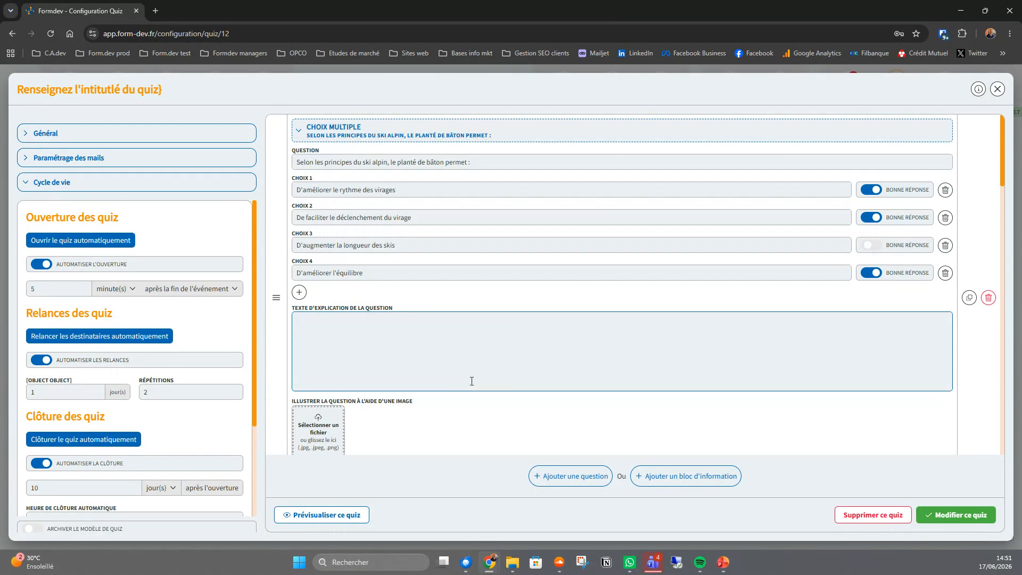
scroll(384, 382, "down", 3)
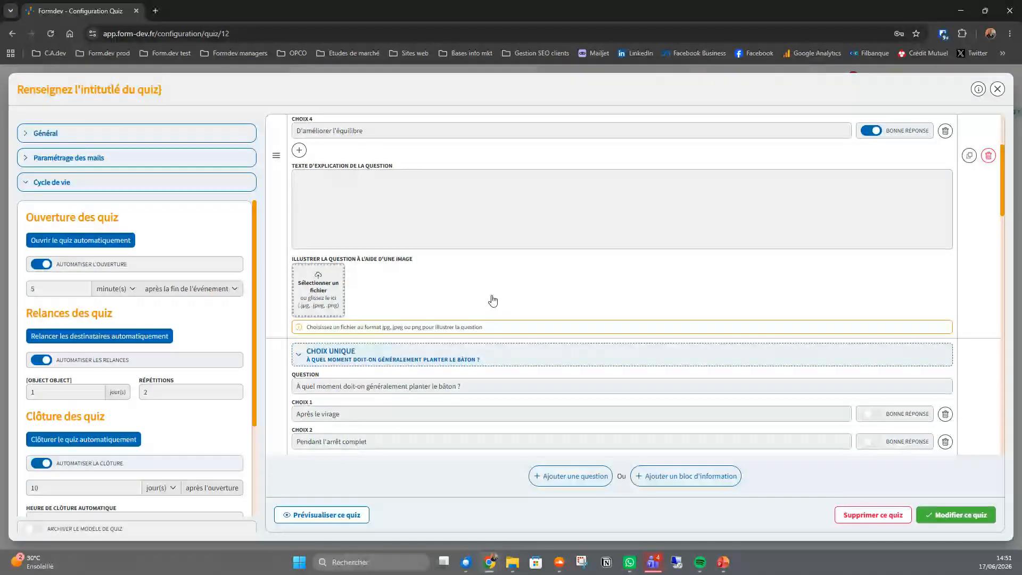
scroll(489, 298, "up", 3)
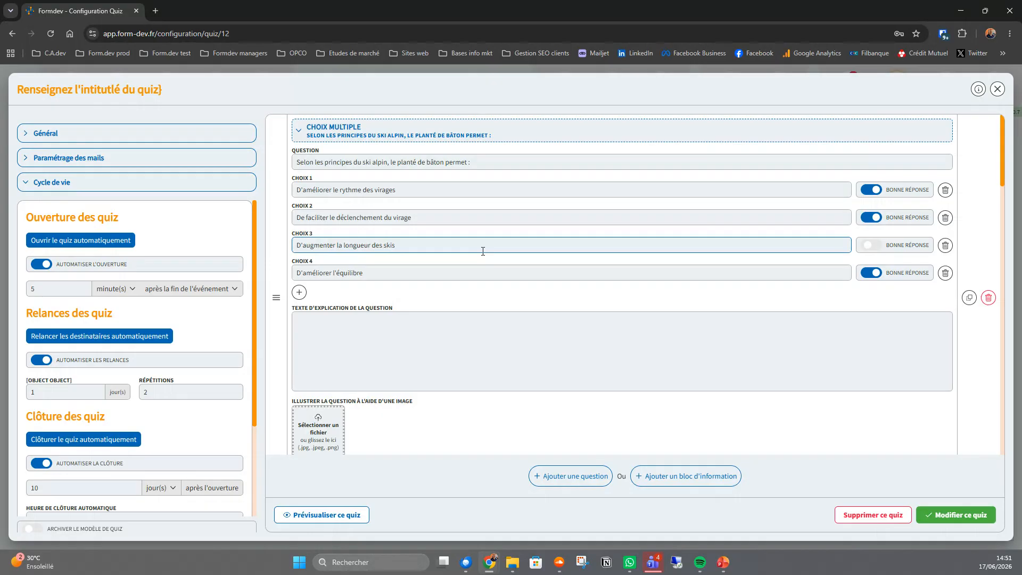
scroll(485, 255, "down", 5)
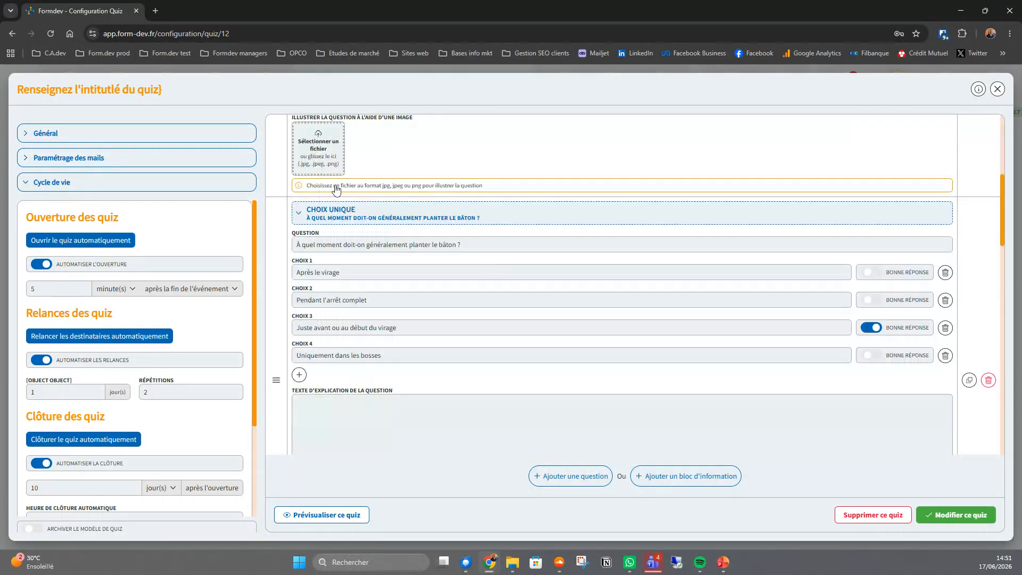
scroll(411, 345, "down", 4)
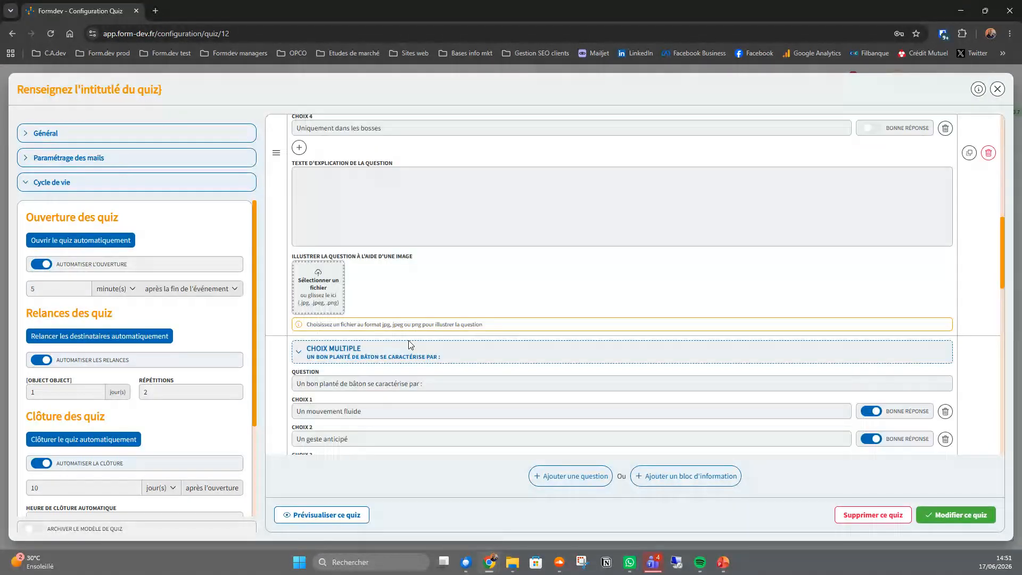
- Remove the empty information block at the end of the quiz, save the quiz template and close it
scroll(411, 345, "down", 1)
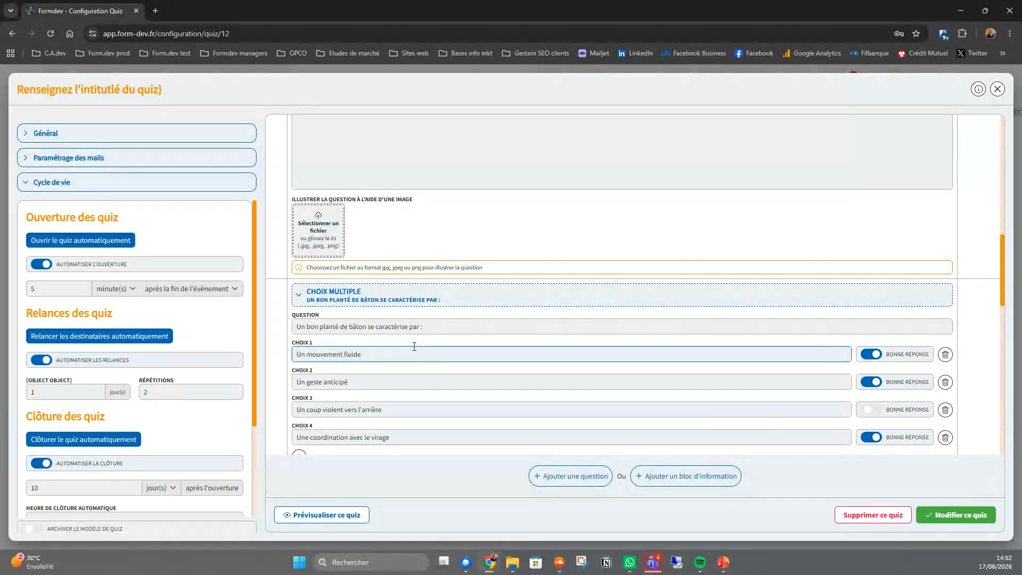
scroll(686, 292, "down", 9)
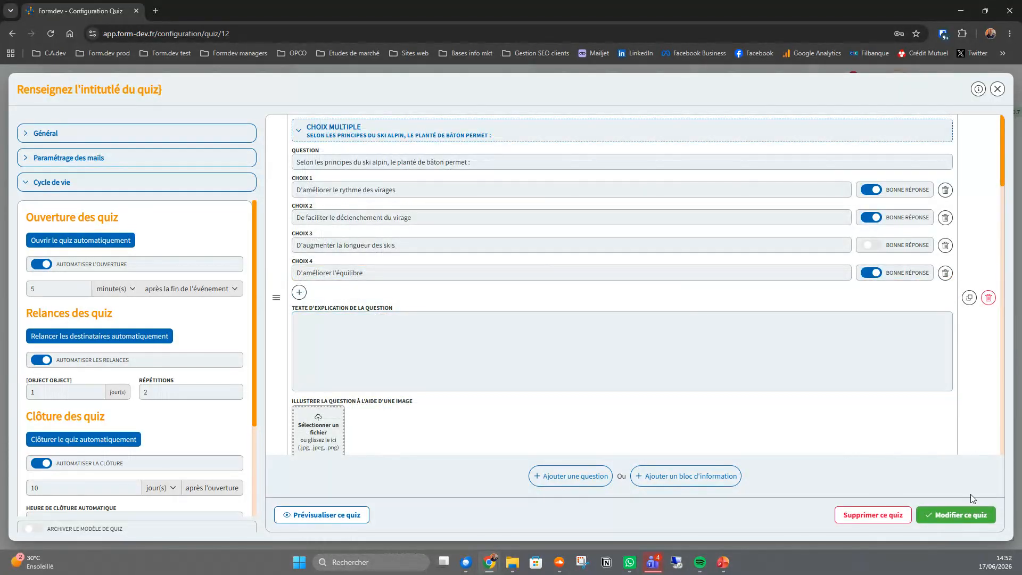
left_click(965, 515)
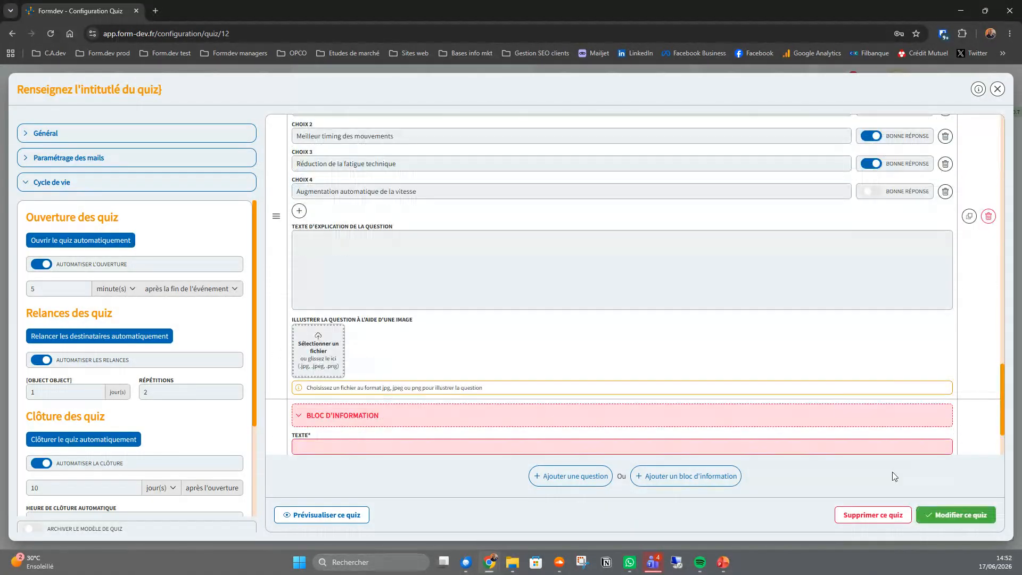
scroll(984, 425, "down", 3)
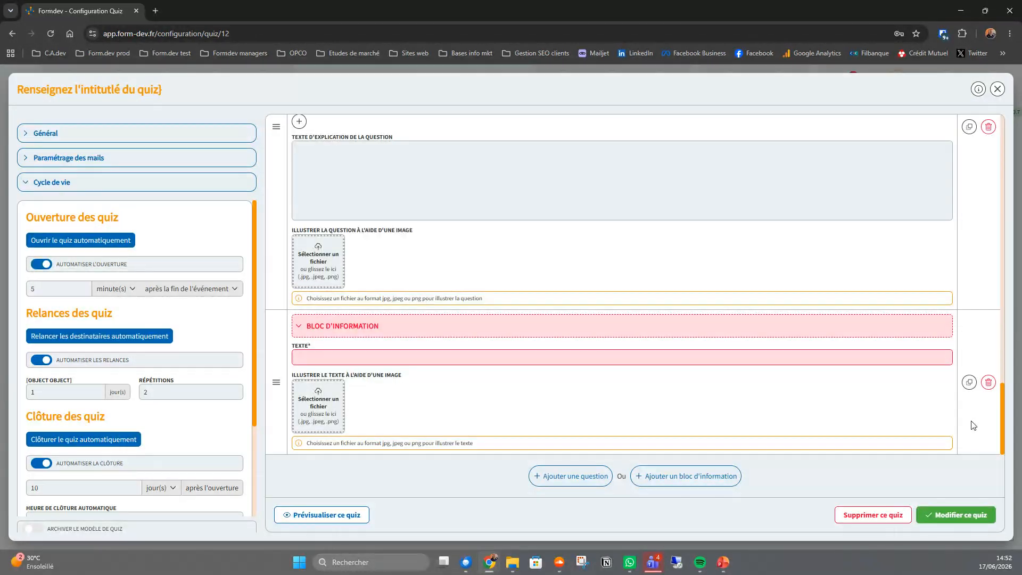
left_click(988, 382)
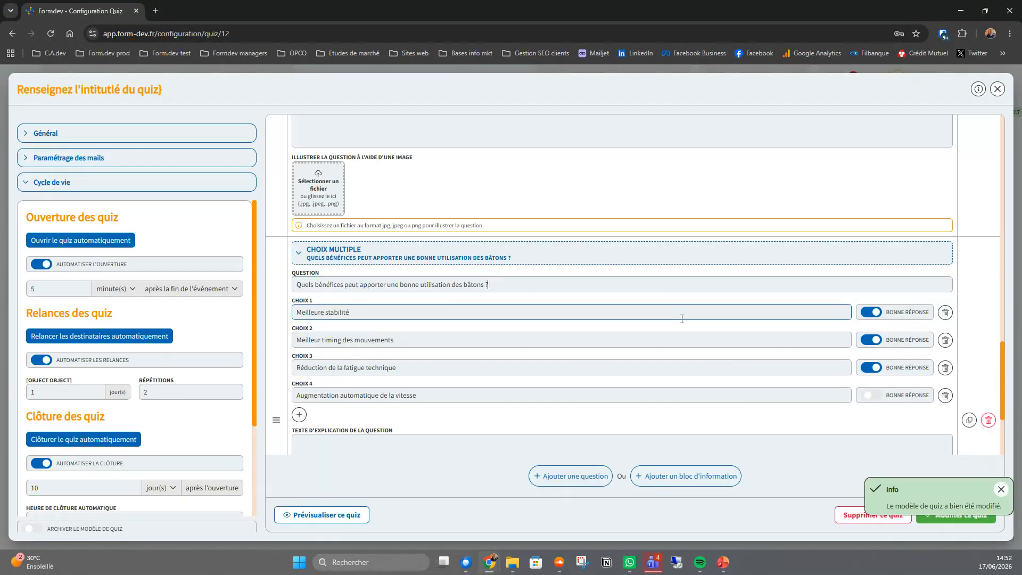
left_click(997, 88)
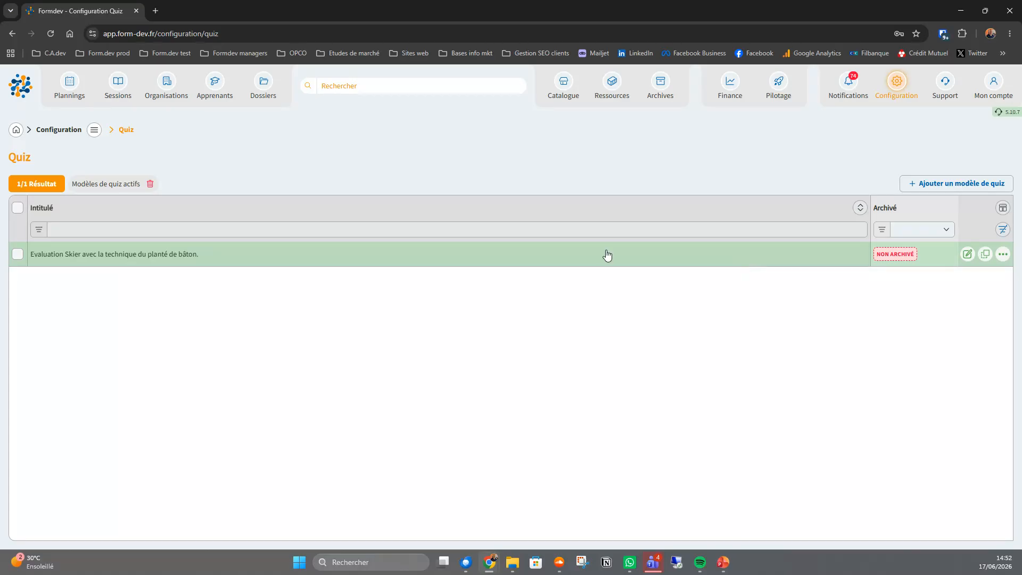
- Check the quiz templates attached to the catalogue programme "Apprendre à skier avec la technique du planté de baton"
left_click(566, 89)
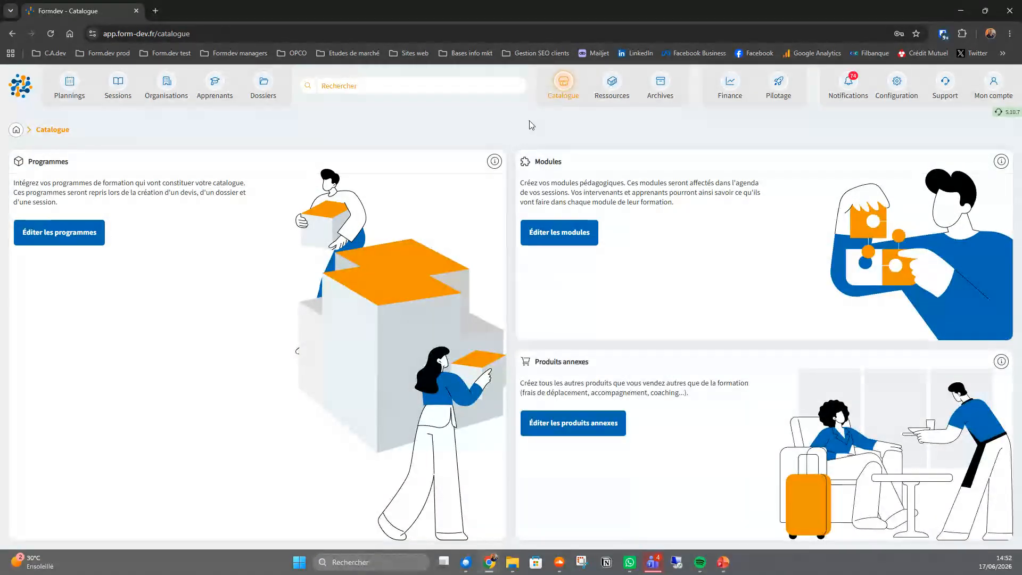
left_click(62, 238)
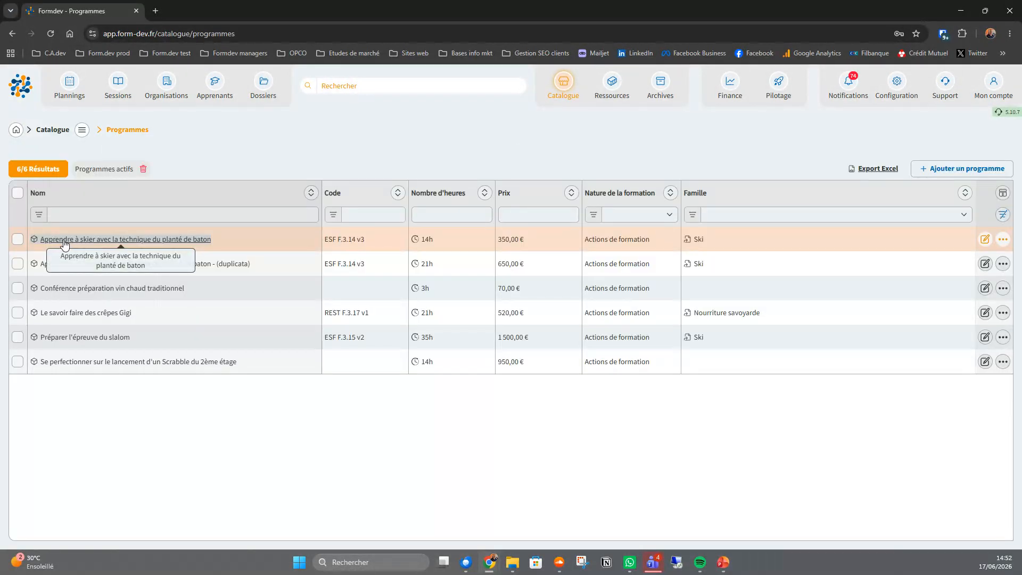
left_click(274, 240)
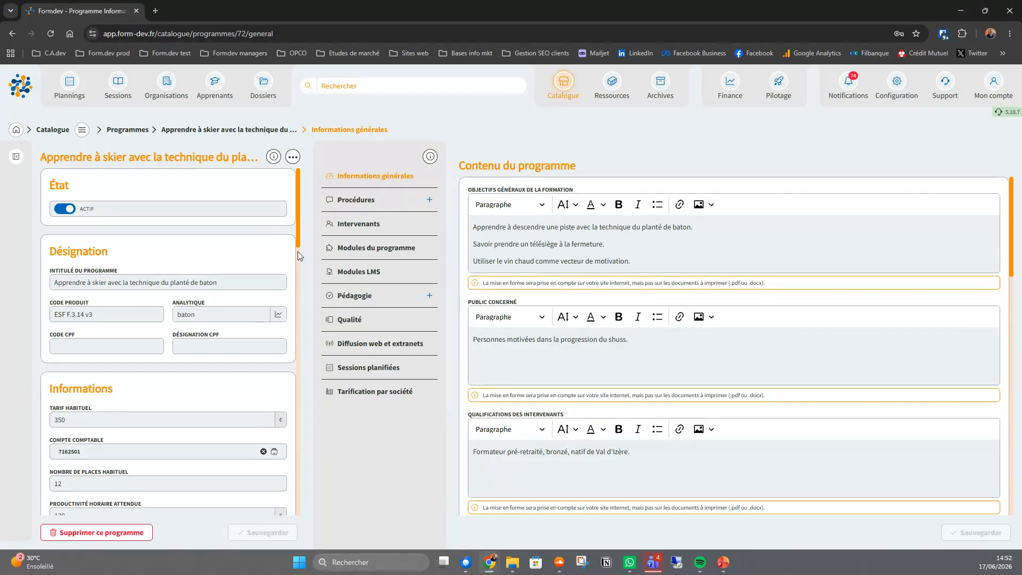
left_click(368, 205)
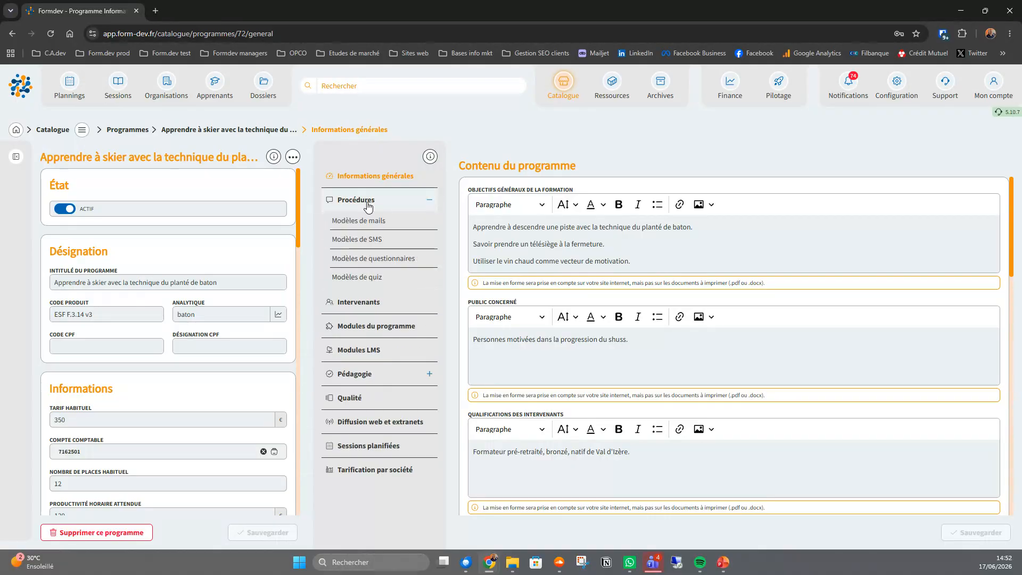
left_click(367, 278)
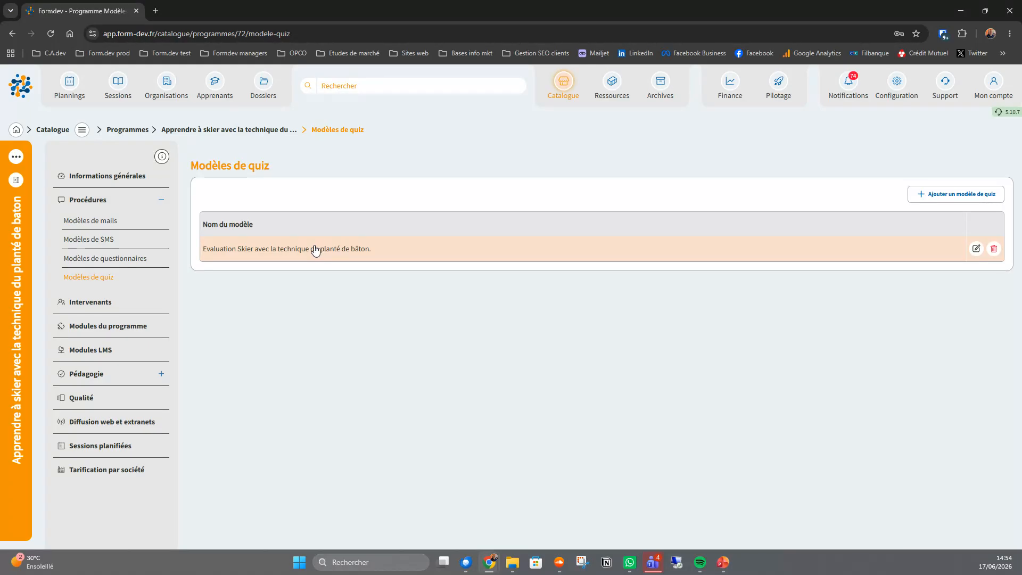
- Attach the quiz template "Evaluation Skier avec la technique du planté de bâton." to the programme's Théorie module and save
left_click(113, 331)
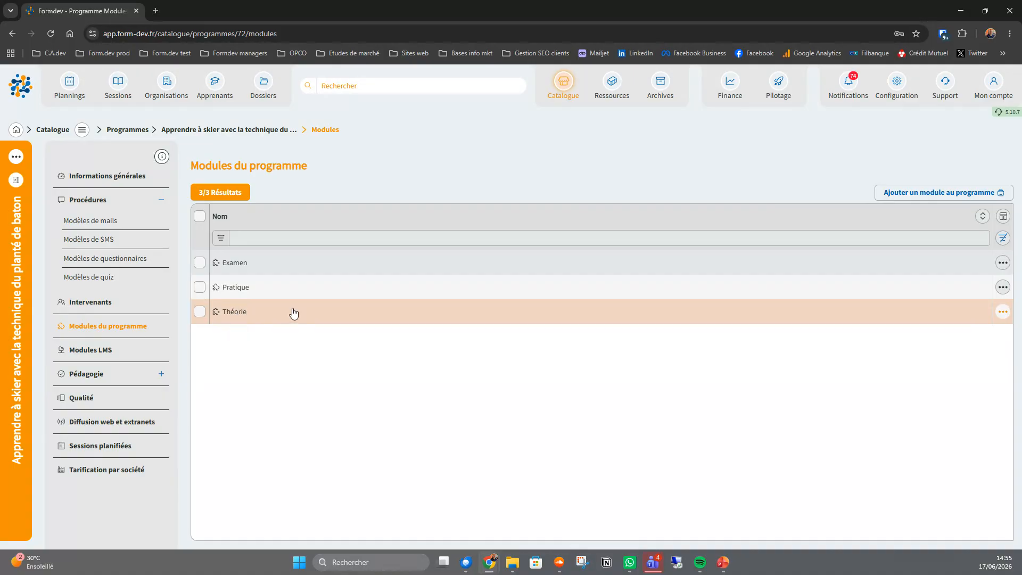
left_click(1006, 311)
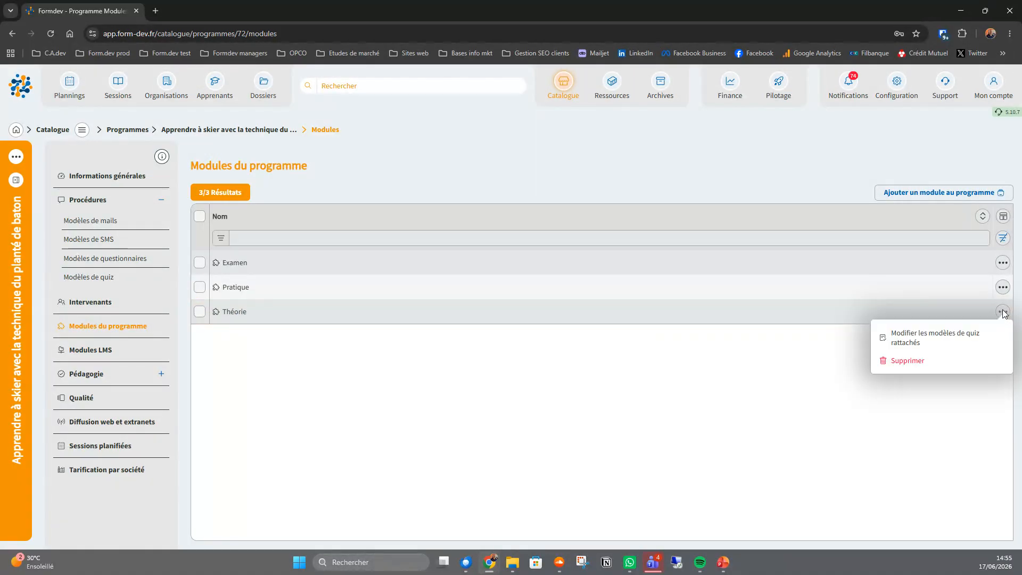
left_click(908, 345)
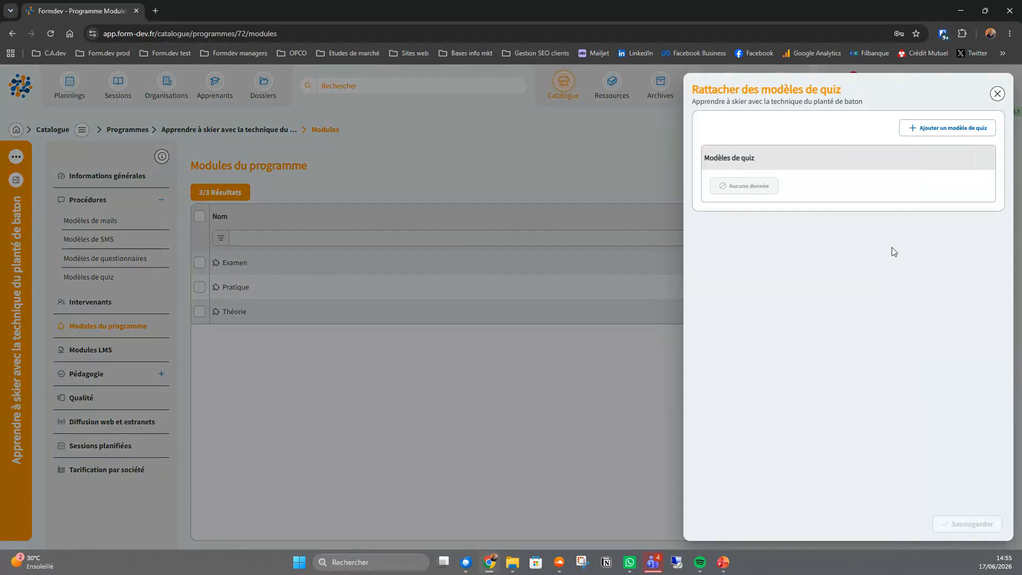
left_click(909, 129)
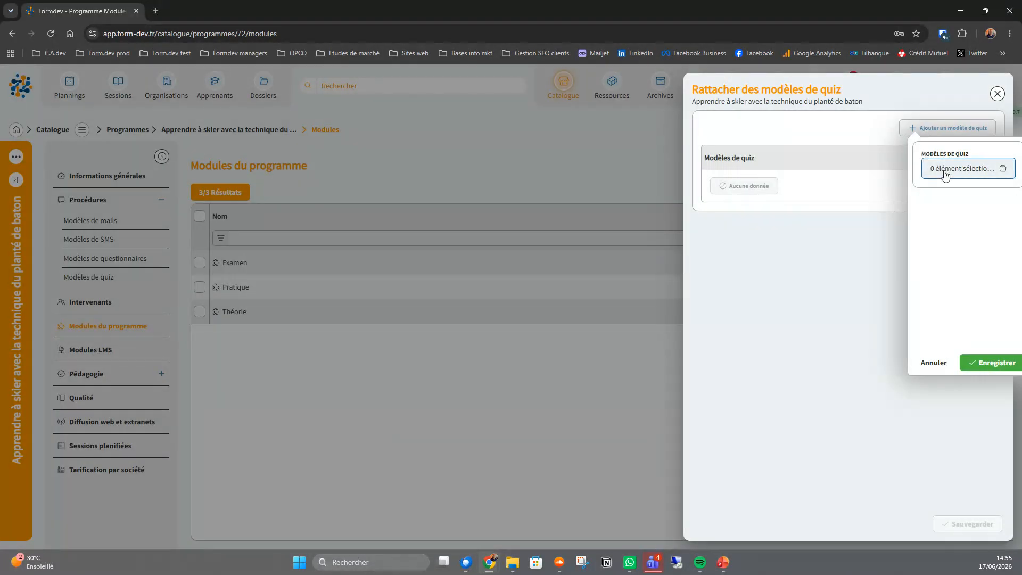
left_click(946, 170)
left_click(233, 203)
left_click(993, 364)
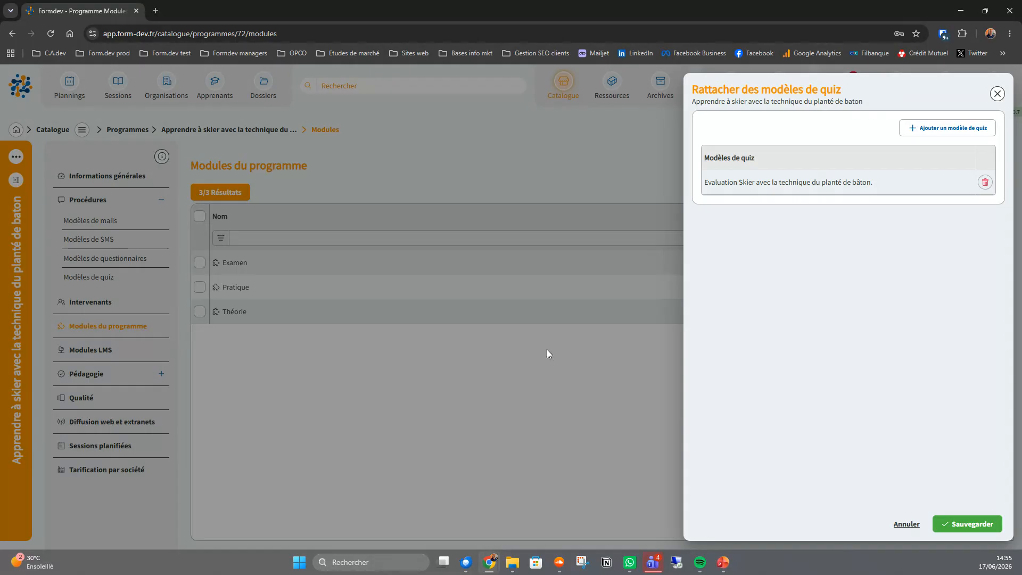
left_click(984, 525)
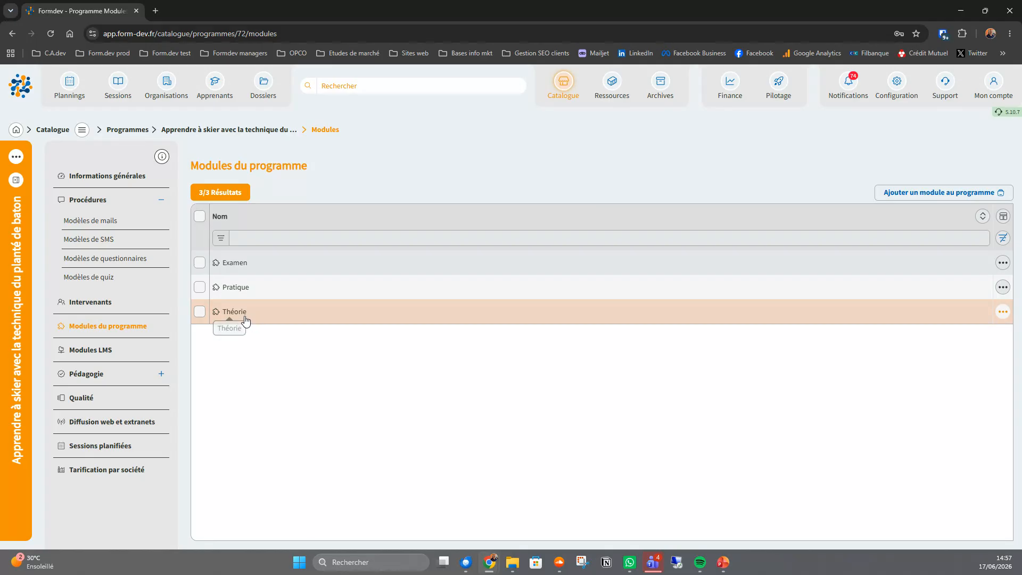
- Filter the sessions by the reference "webi" and open session 0428
left_click(117, 88)
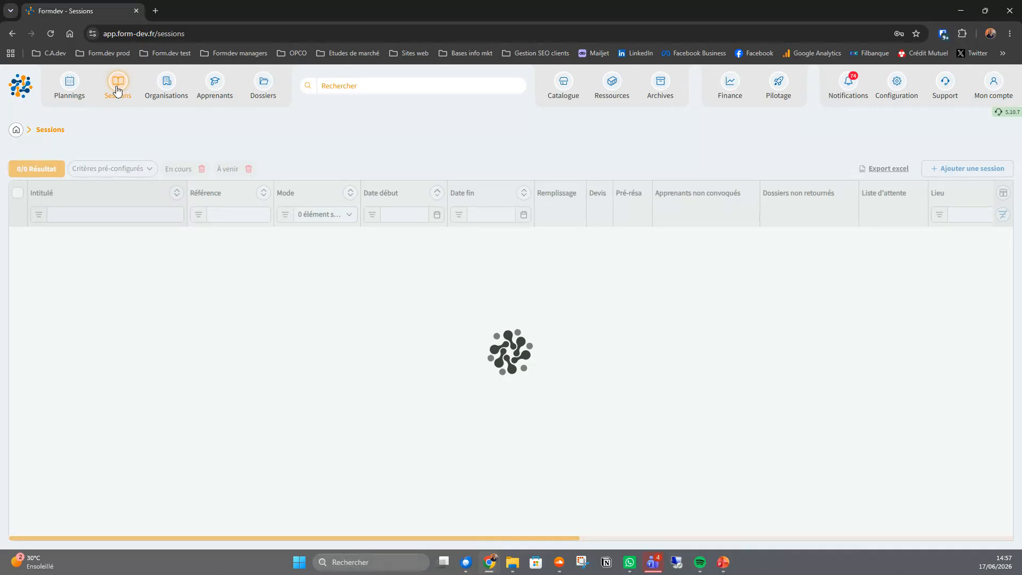
left_click(234, 216)
type("webi")
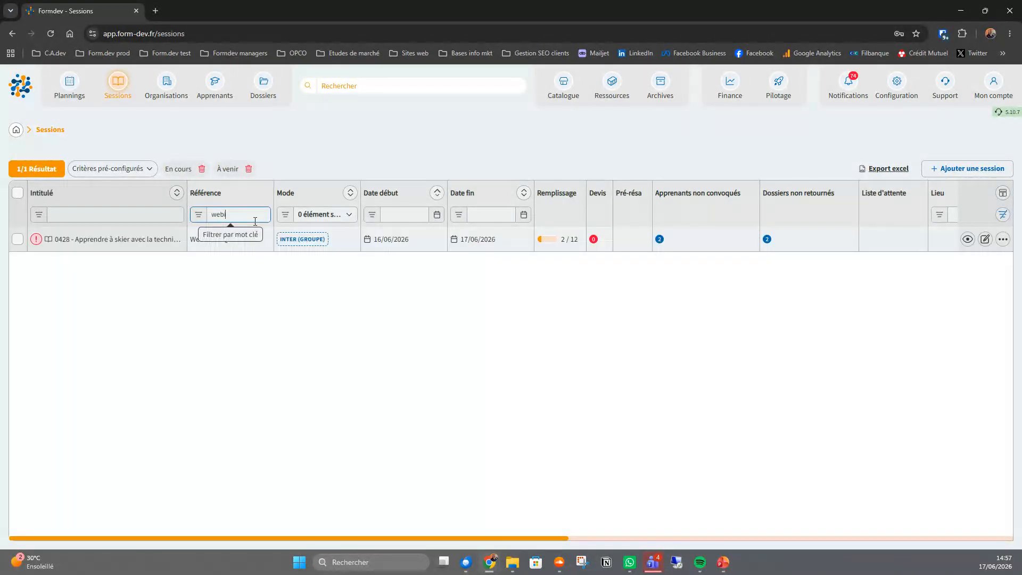
left_click(158, 239)
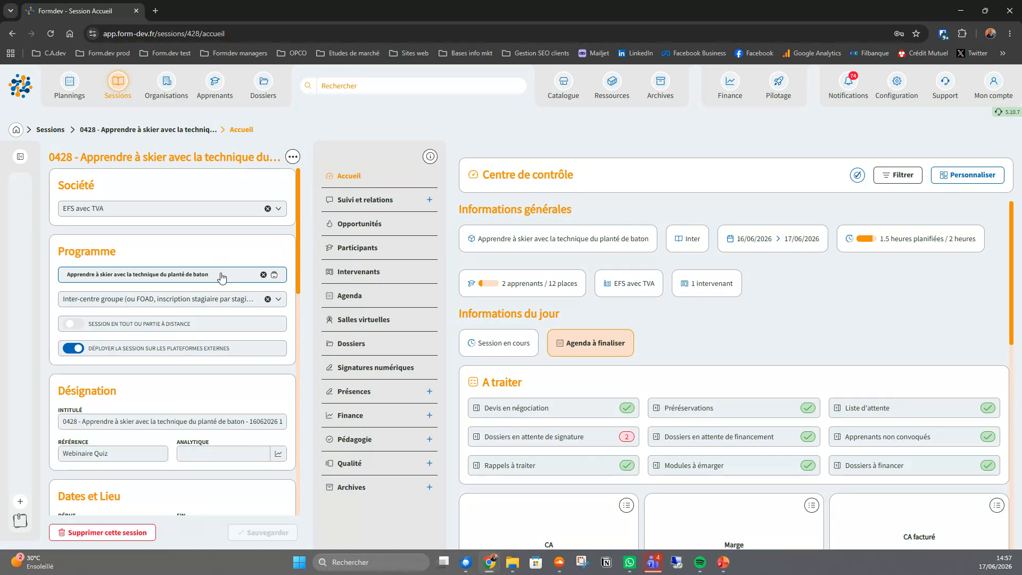
- Examine the session's quiz campaign, including its status, response and success rates, and the first recipient's quiz details
left_click(375, 436)
scroll(378, 386, "down", 1)
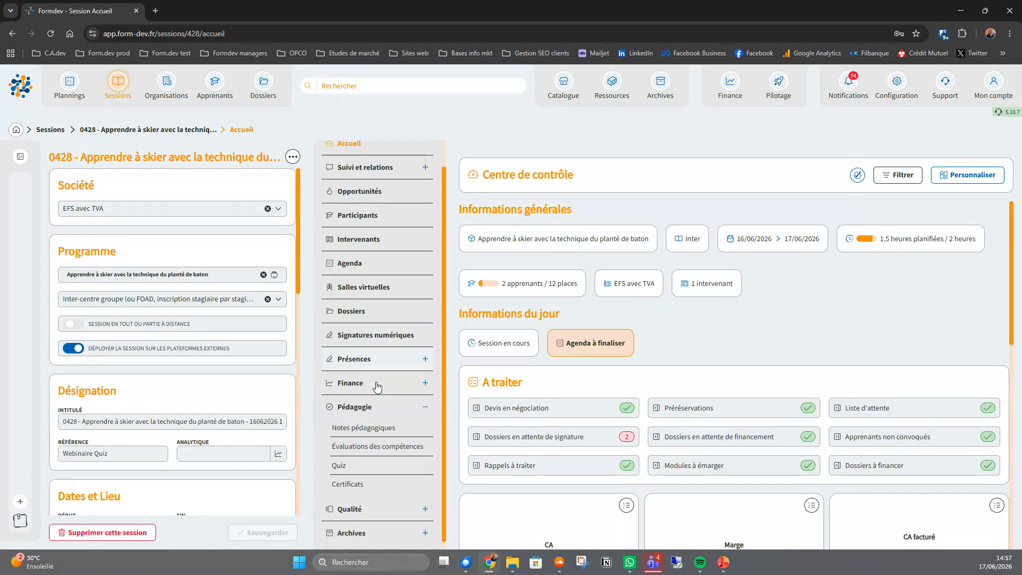
left_click(342, 465)
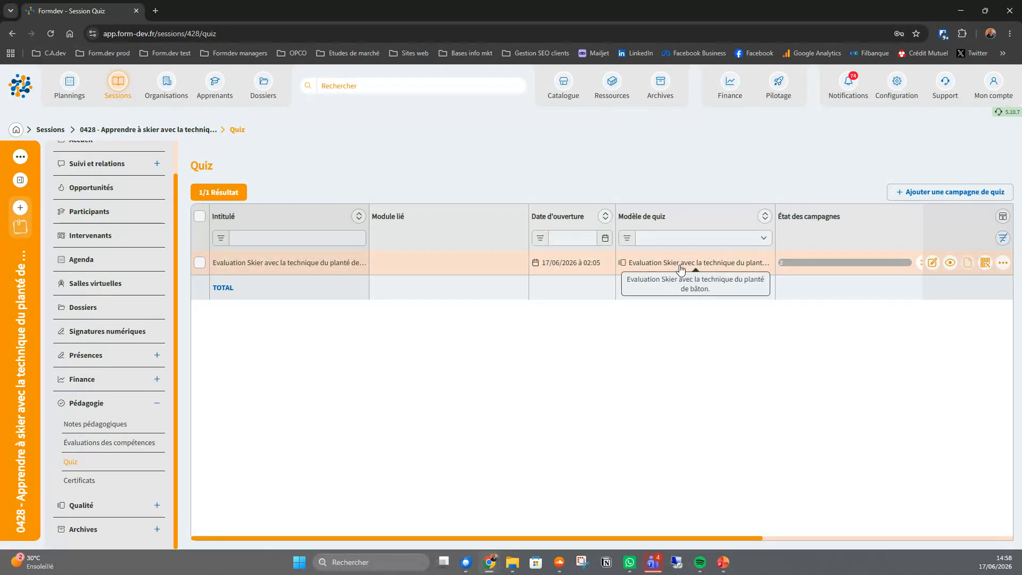
left_click_drag(663, 538, 868, 512)
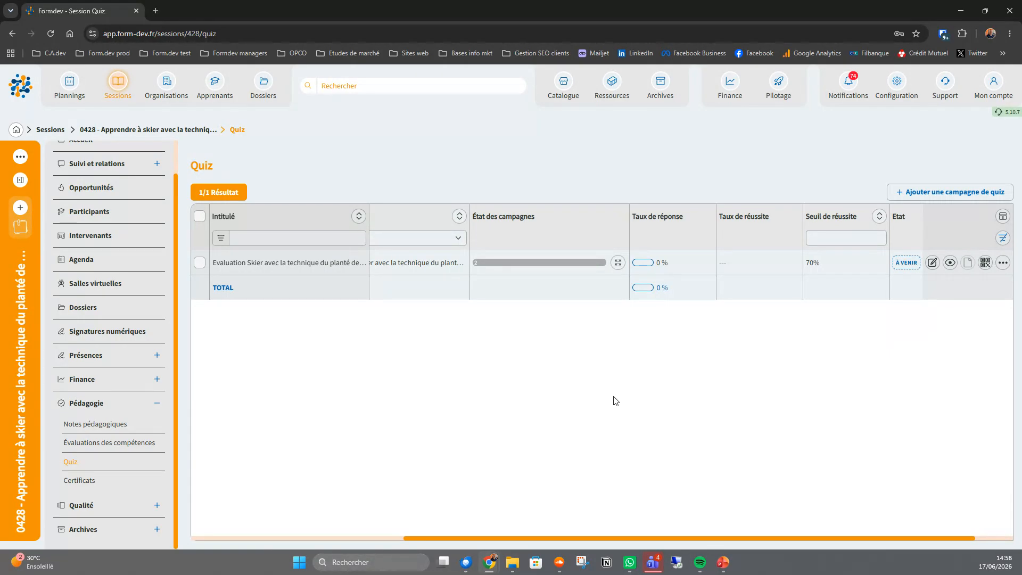
mouse_move(541, 268)
left_click(951, 263)
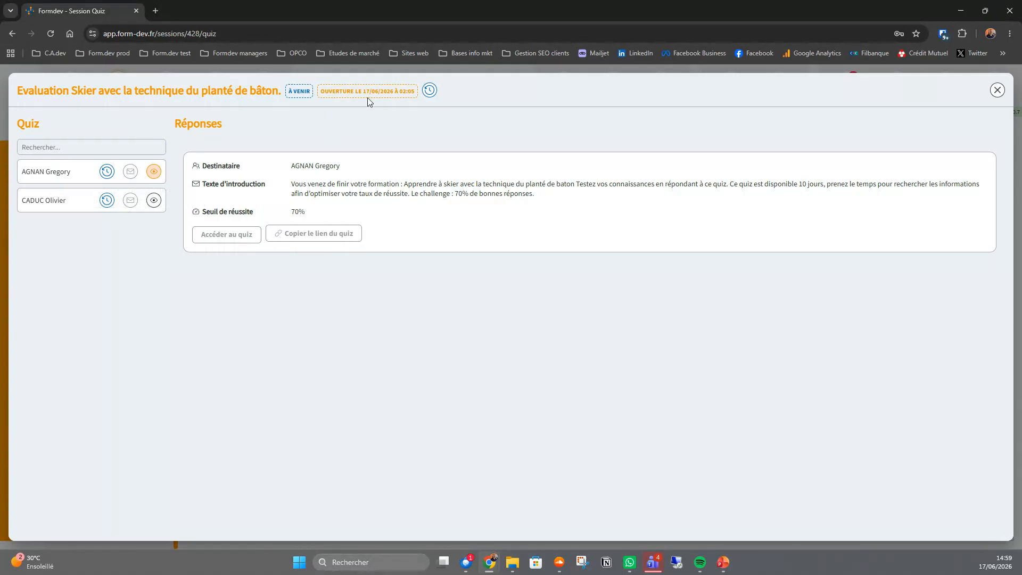
left_click(997, 90)
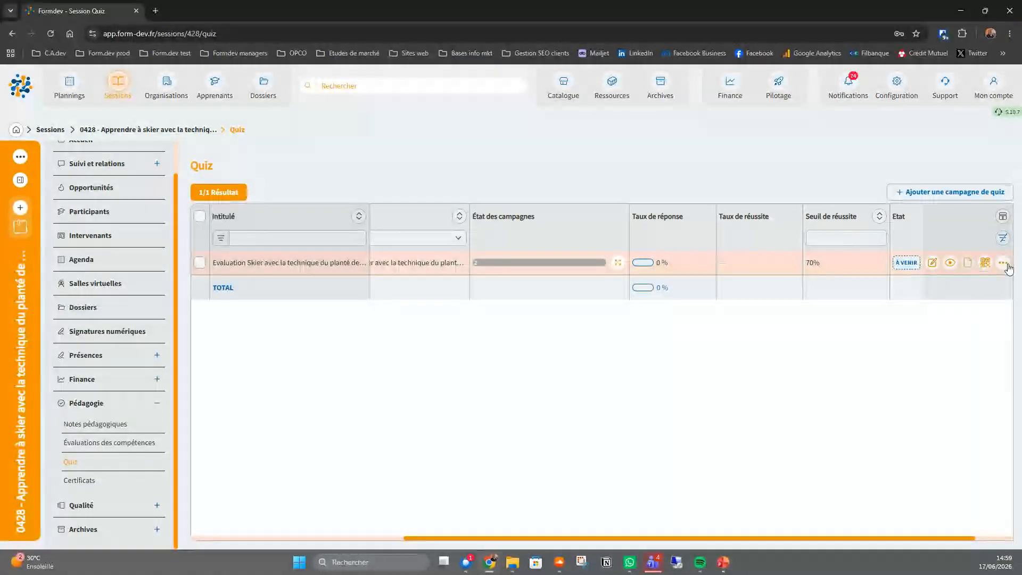
- Try to detach the campaign's opening from the template with a custom date of 17/06/2026 03:00, and discard the change
left_click(1006, 266)
left_click(926, 288)
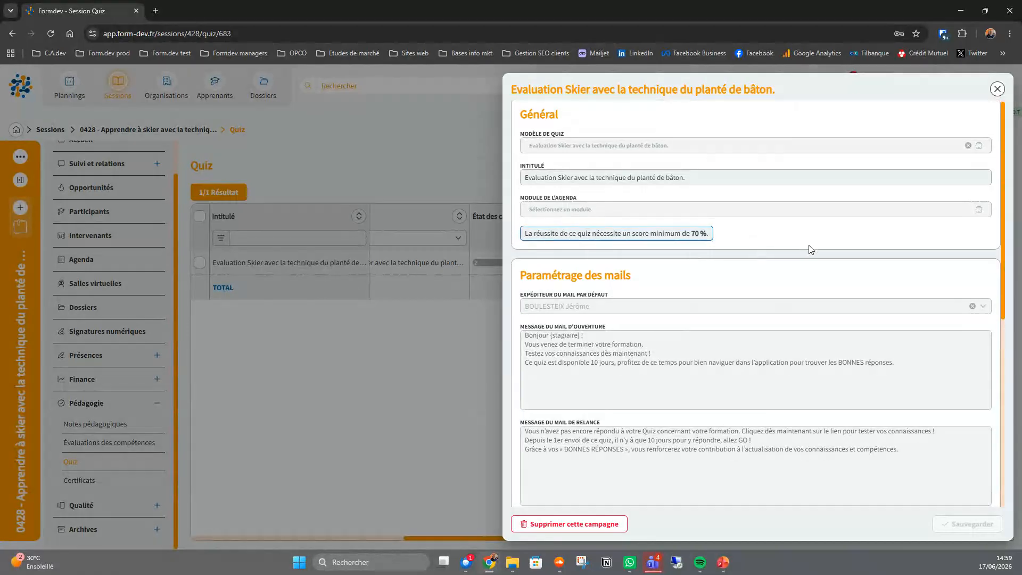
scroll(811, 250, "down", 6)
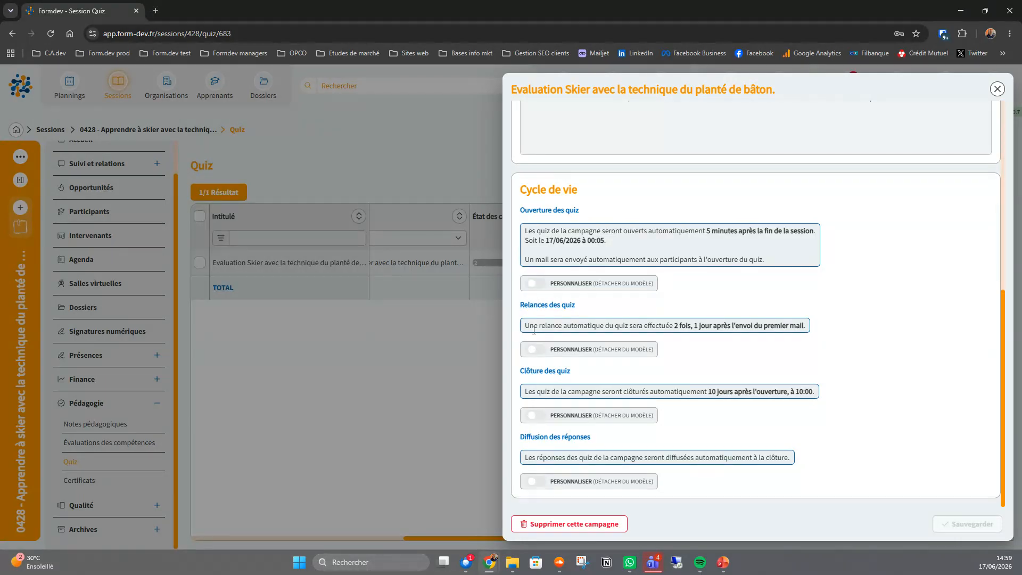
left_click(538, 285)
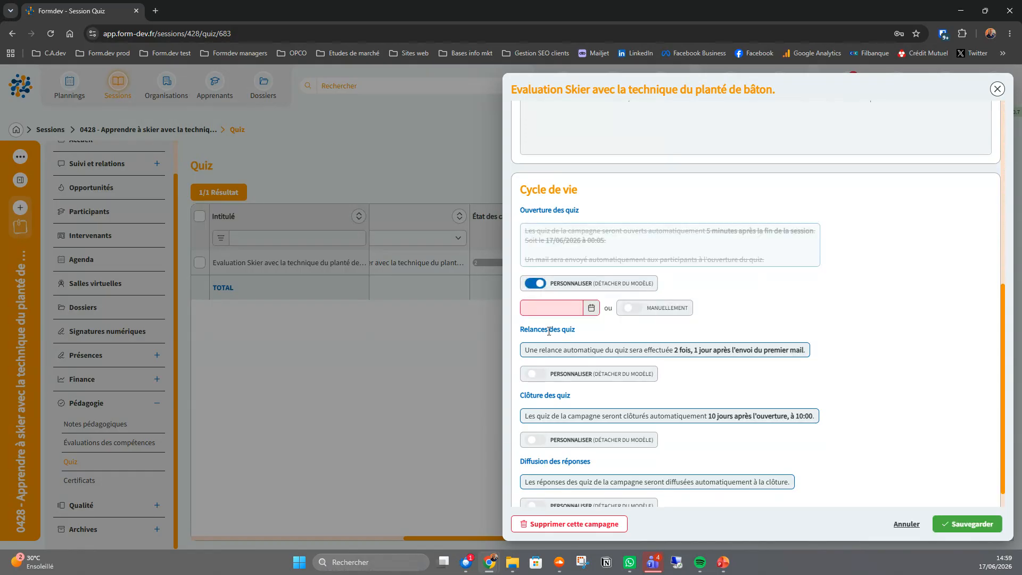
left_click(590, 308)
left_click(596, 183)
left_click(692, 269)
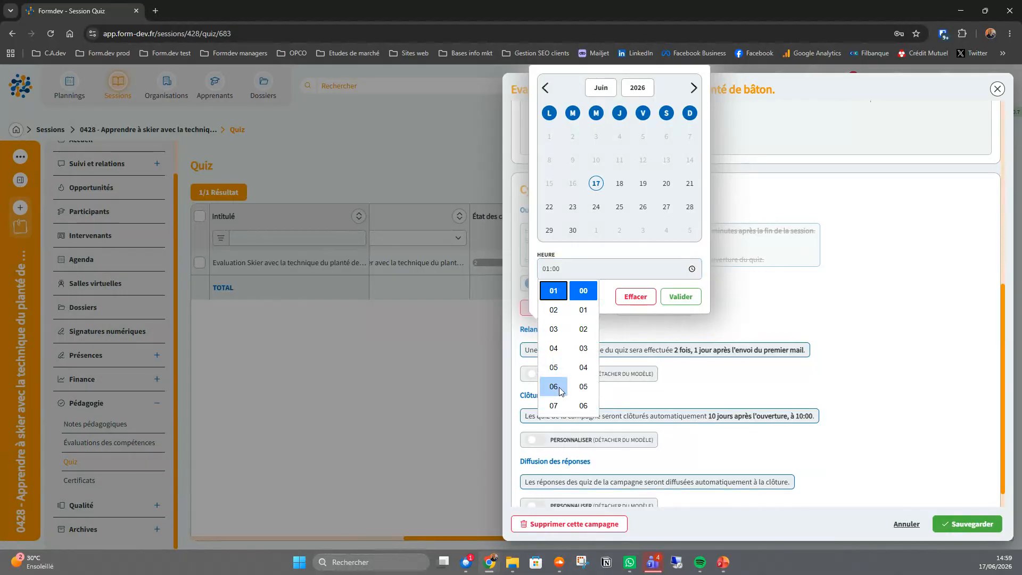
left_click(559, 330)
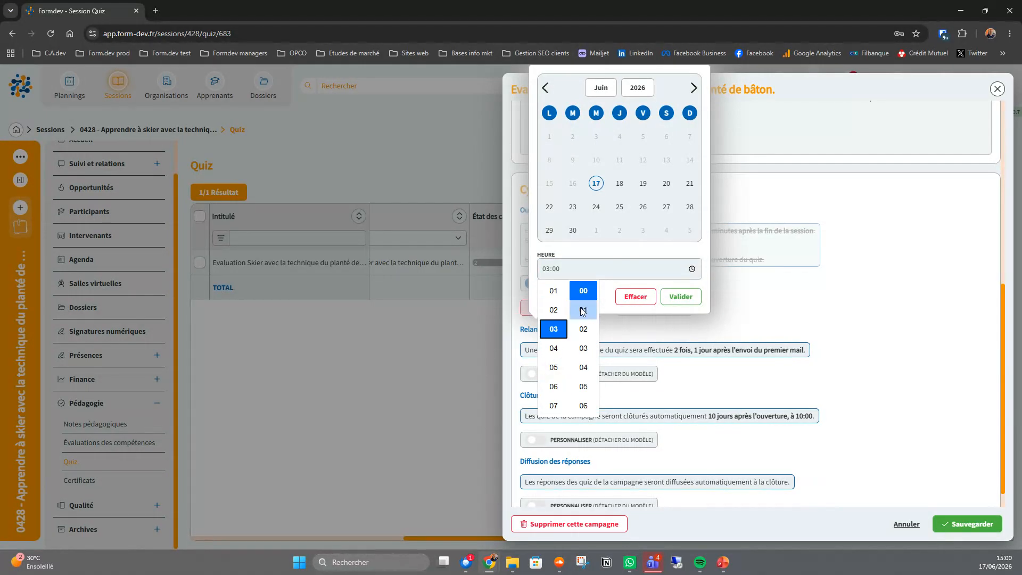
left_click(680, 297)
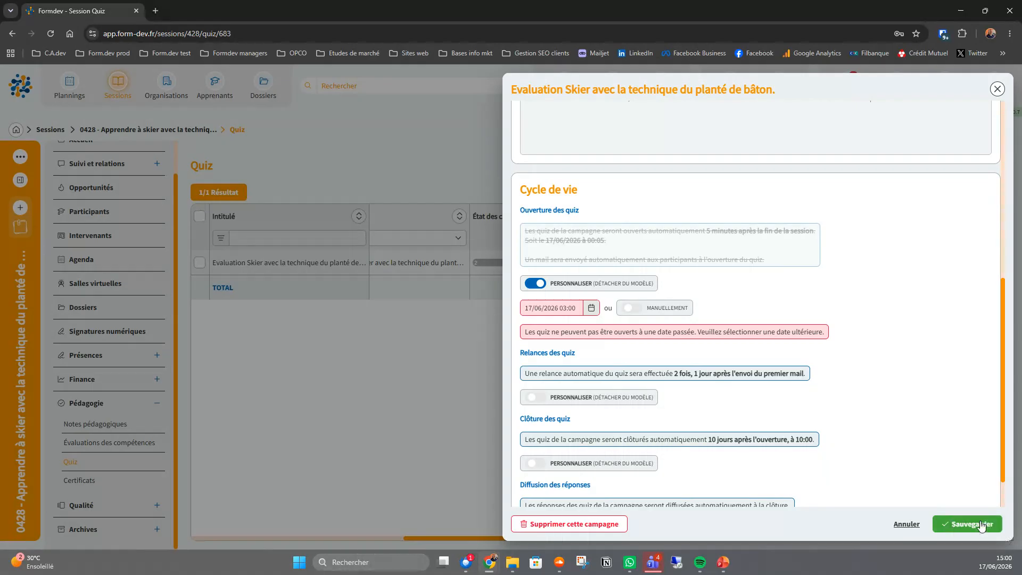
scroll(992, 526, "up", 3)
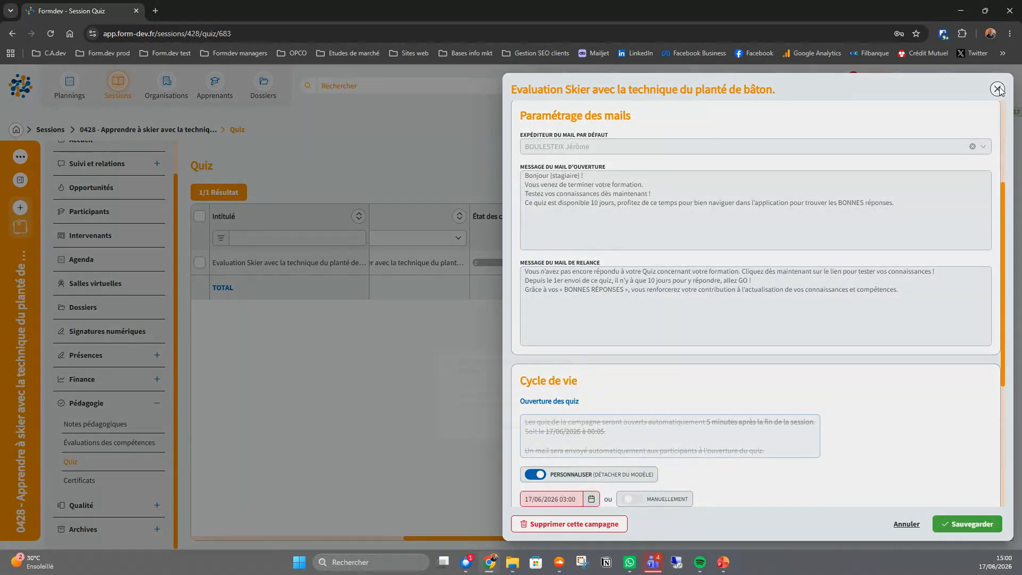
left_click(998, 89)
left_click(591, 333)
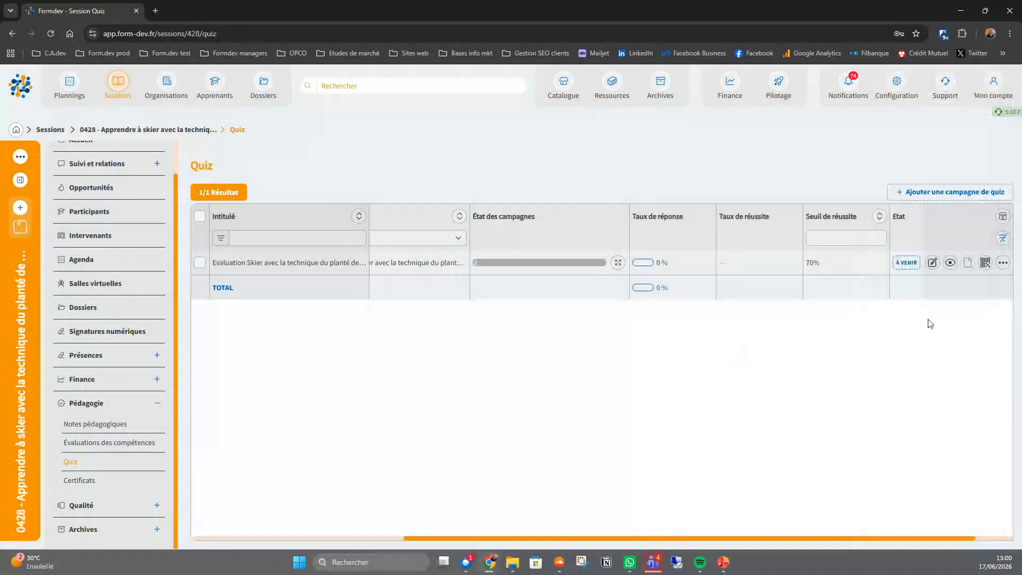
- View the quiz campaign's details for the second recipient
left_click(950, 263)
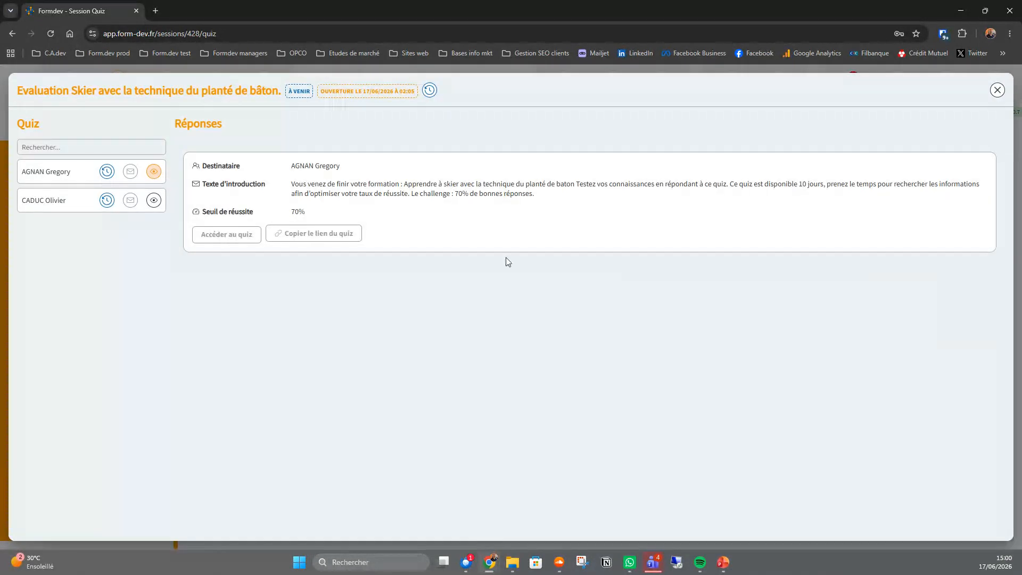
left_click(154, 201)
- Display the QR code of the session's quiz campaign
left_click(997, 90)
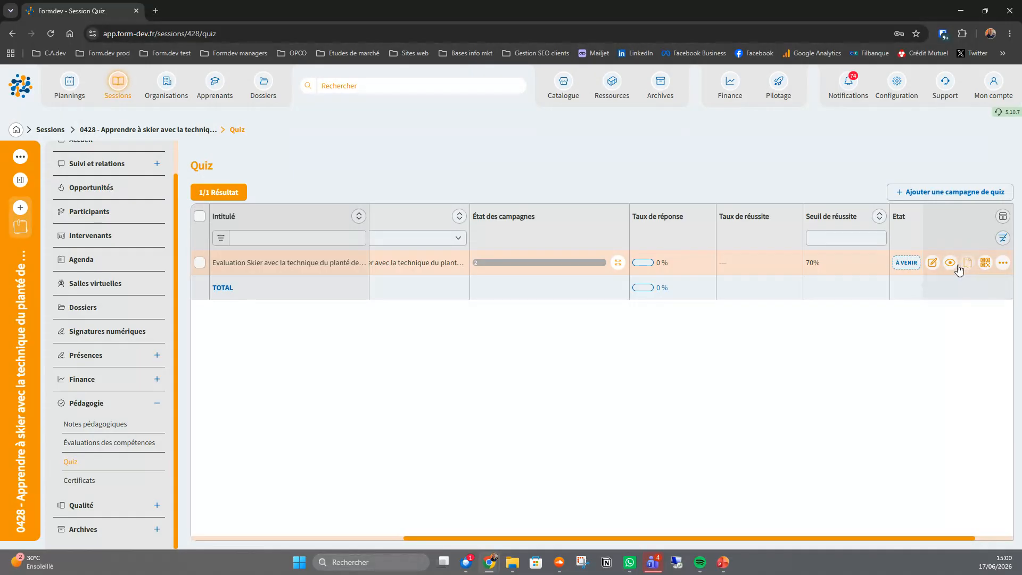
left_click(985, 263)
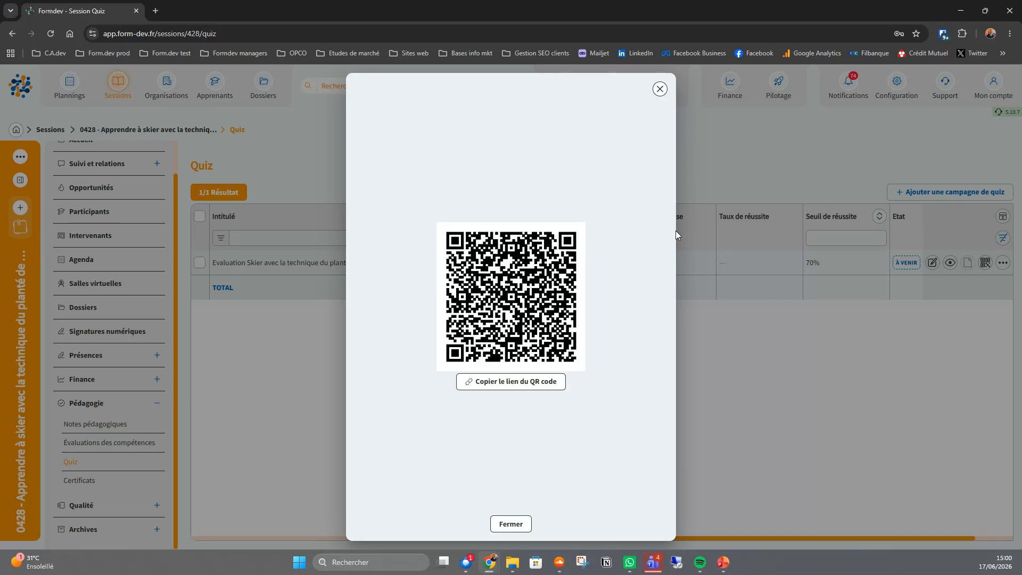
left_click(659, 88)
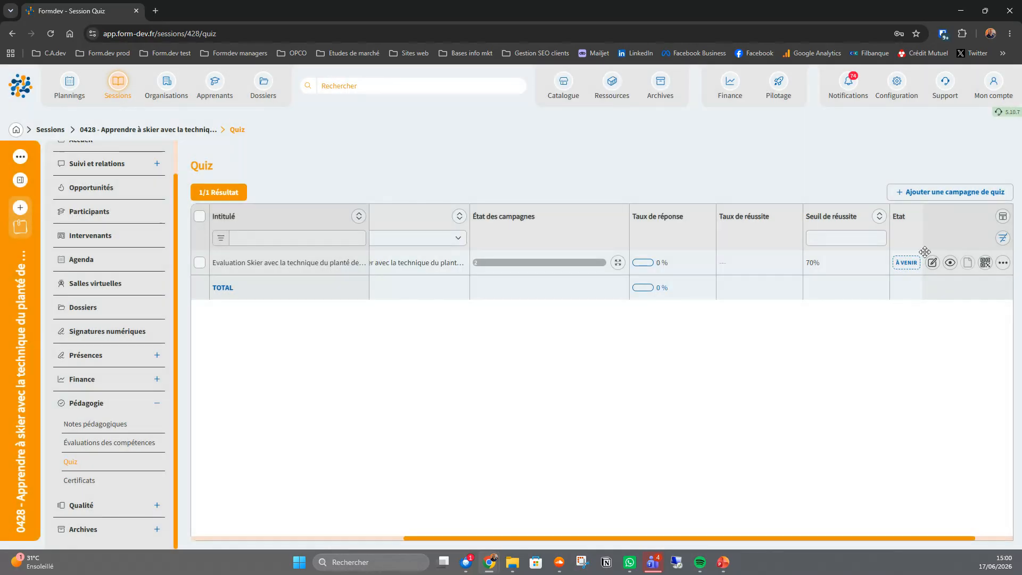
- Review the quiz campaign's recipient preview and its settings form
left_click(950, 263)
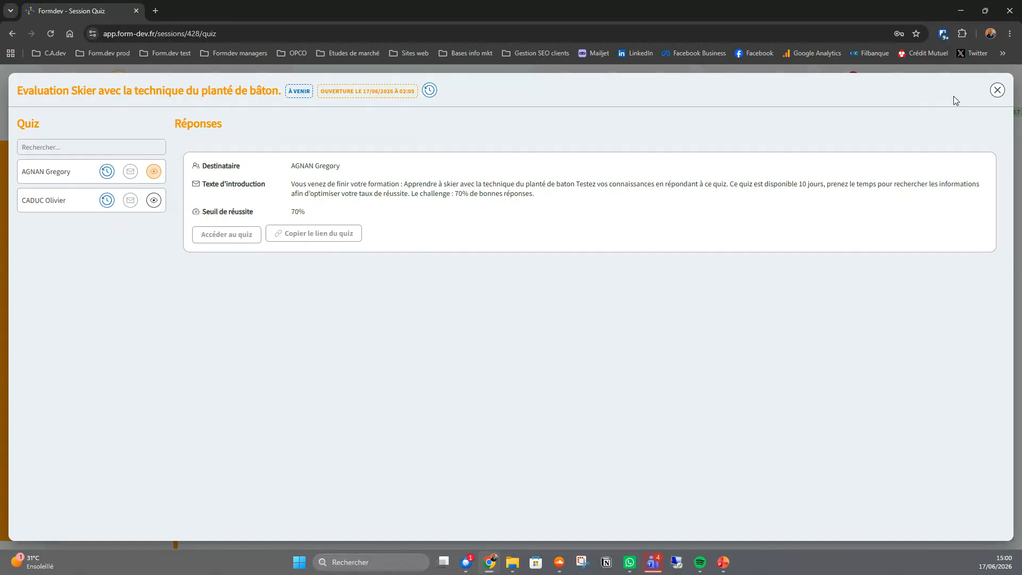
left_click(997, 90)
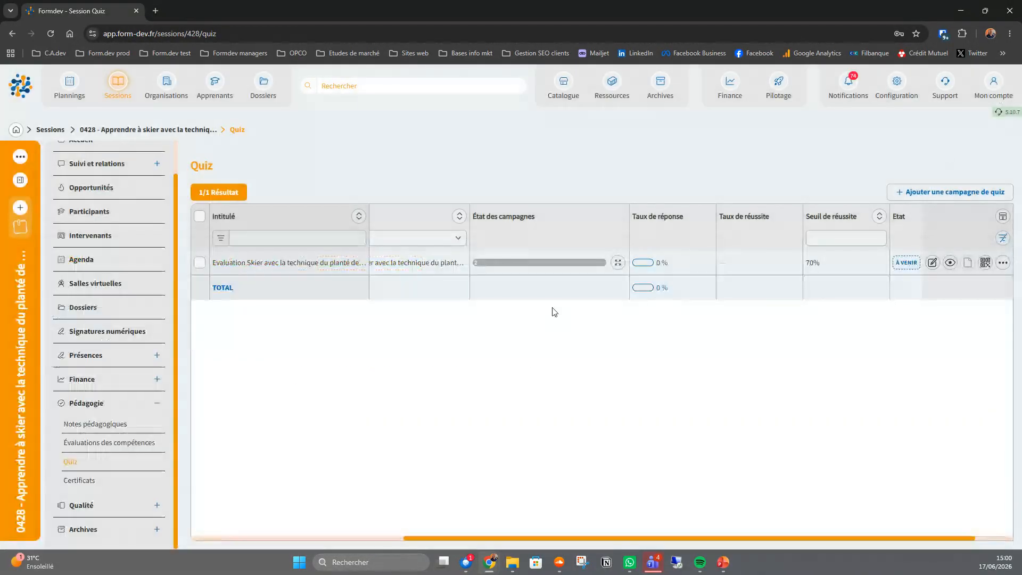
left_click(932, 264)
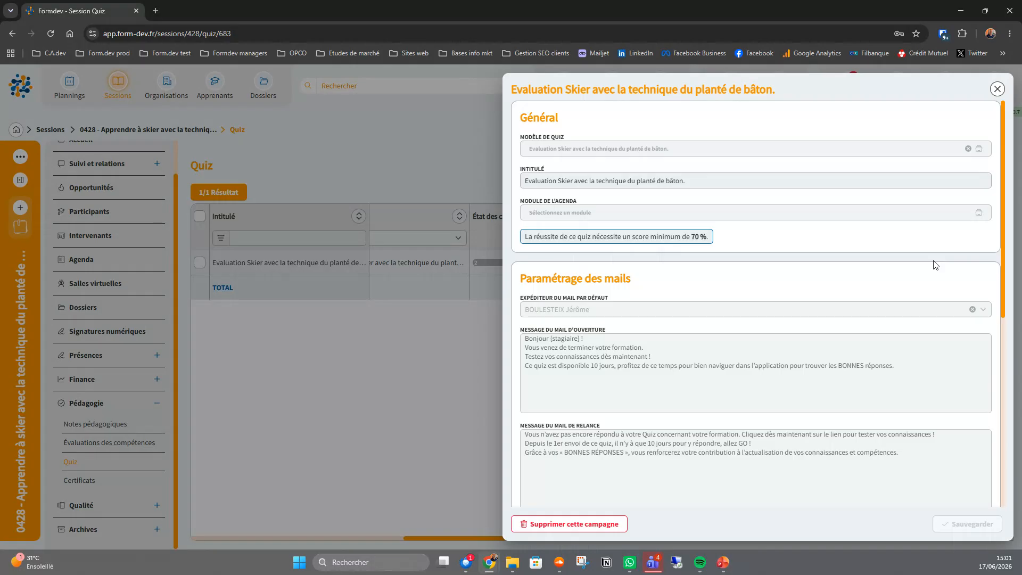
left_click(999, 89)
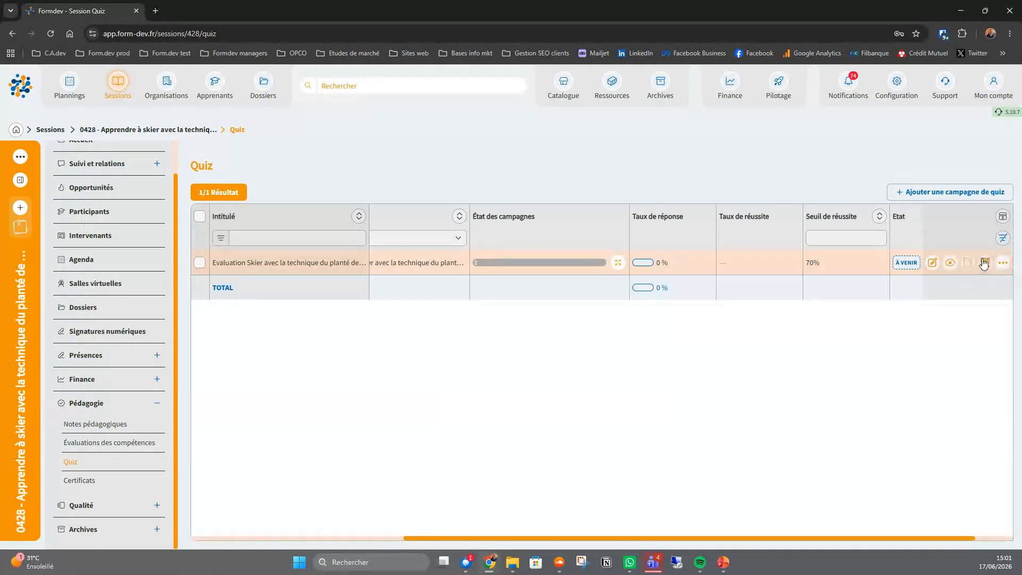
left_click(984, 262)
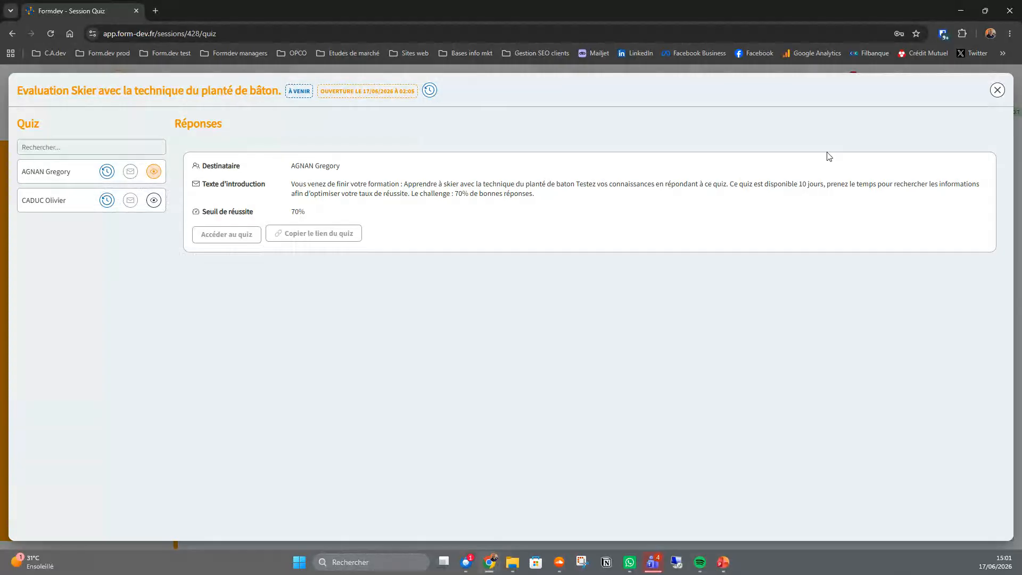
left_click(997, 90)
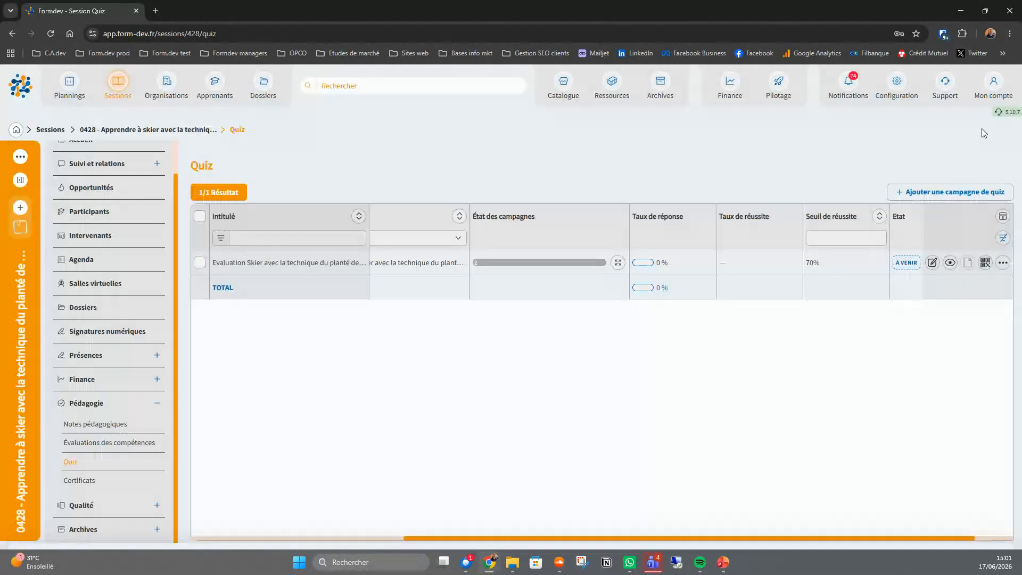
- Delete the campaign "Evaluation Skier avec la technique du planté de bâton." from the session's quiz list
left_click(1004, 264)
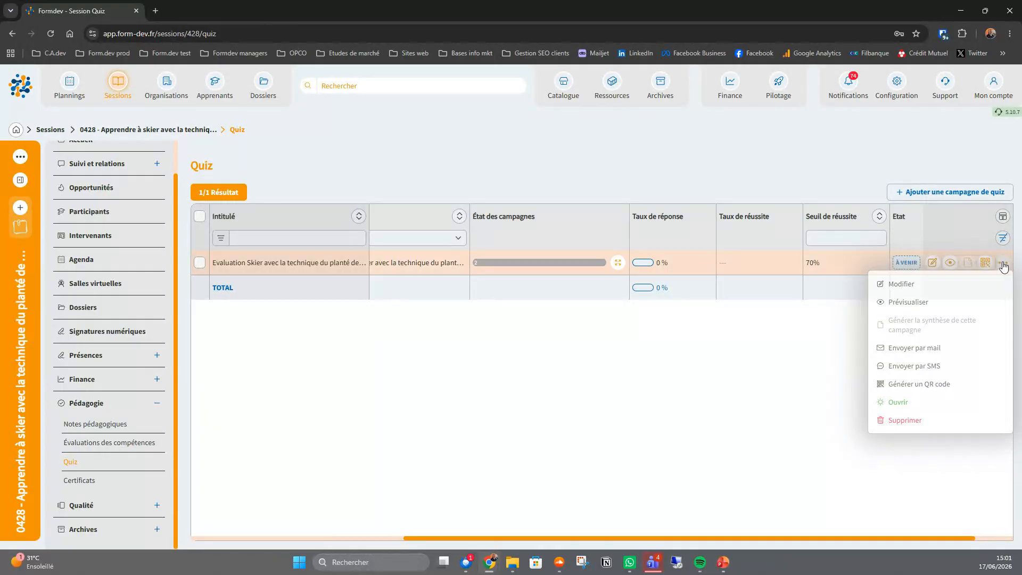
left_click(1004, 264)
left_click(1003, 264)
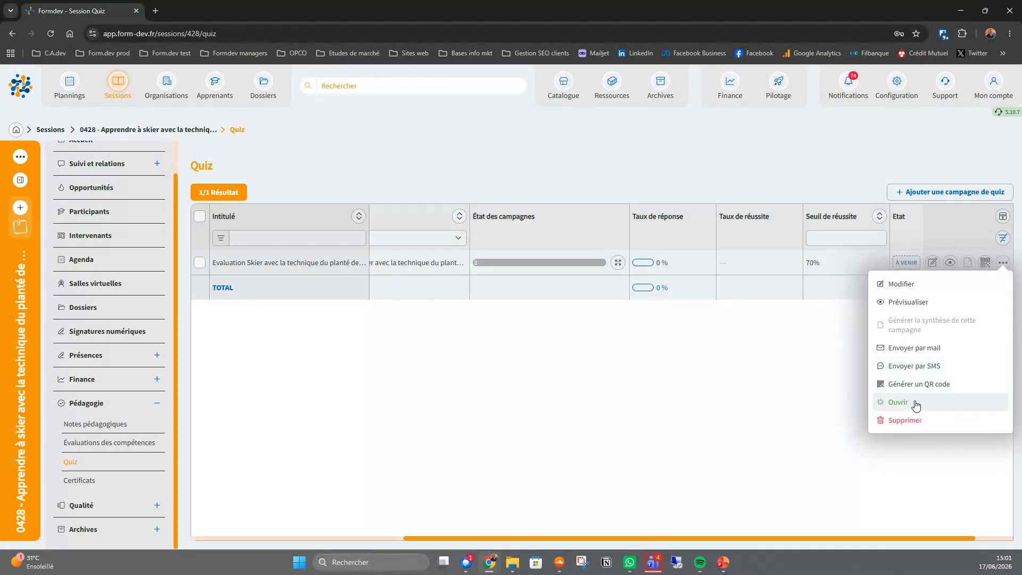
left_click(905, 420)
left_click(611, 334)
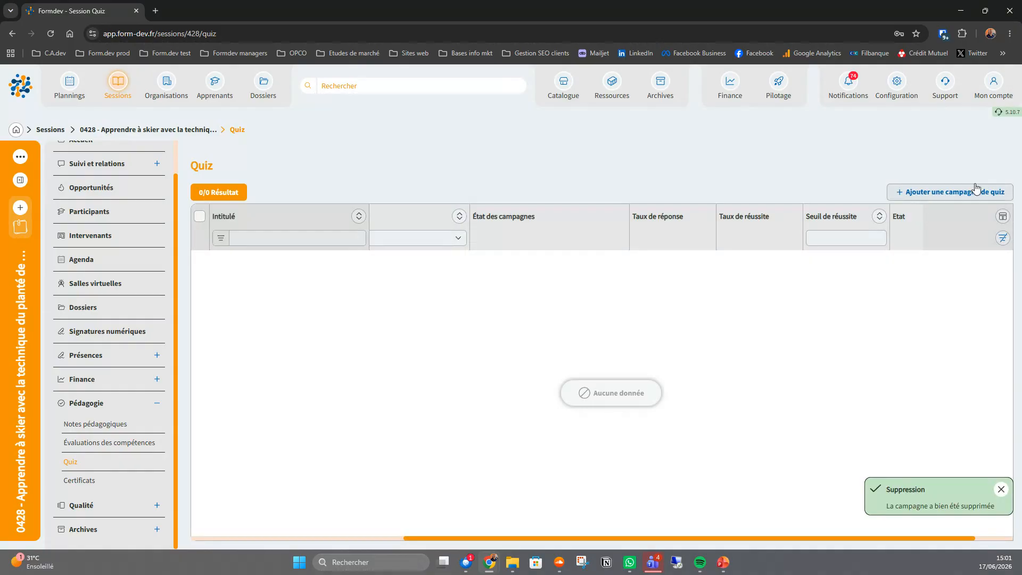
- Add a quiz campaign from the template "Evaluation Skier avec la technique du planté de bâton." with manual opening
left_click(976, 189)
left_click(403, 150)
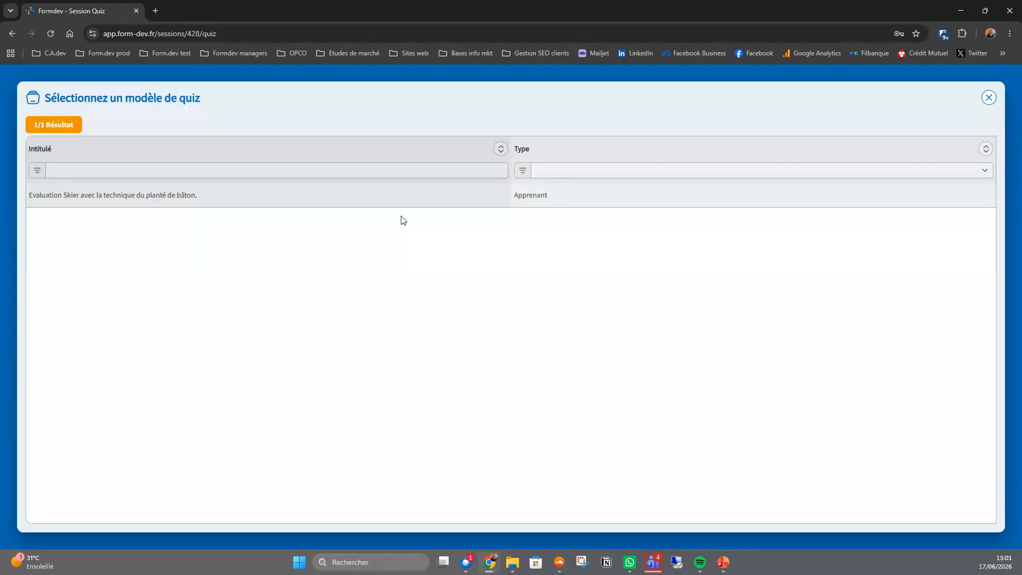
left_click(307, 197)
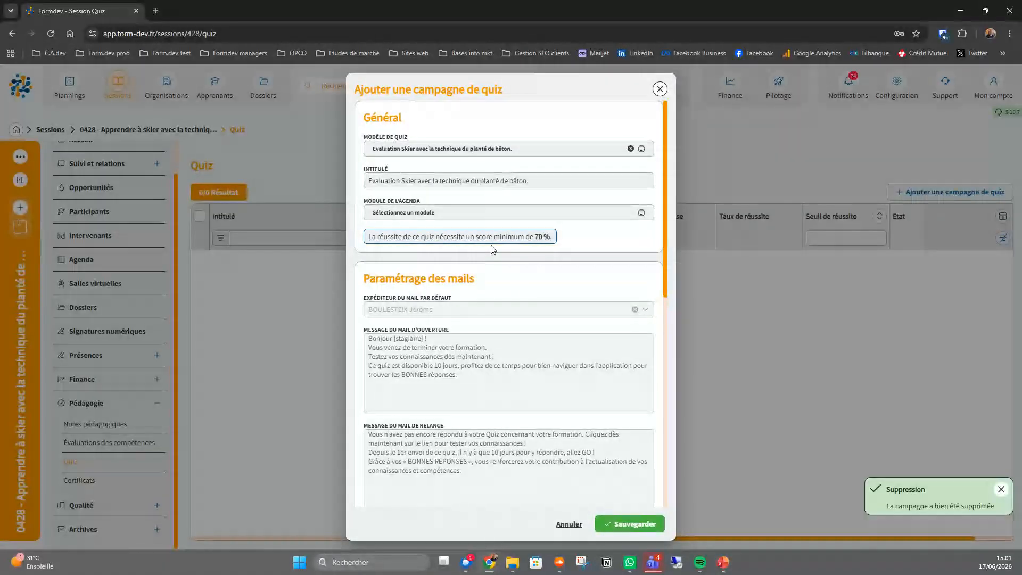
scroll(479, 218, "down", 10)
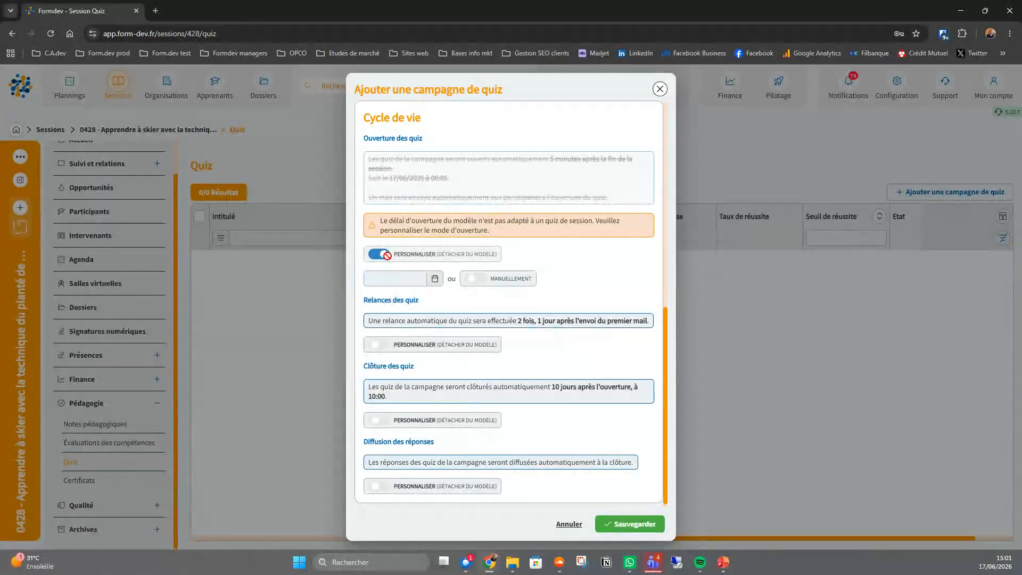
left_click(627, 523)
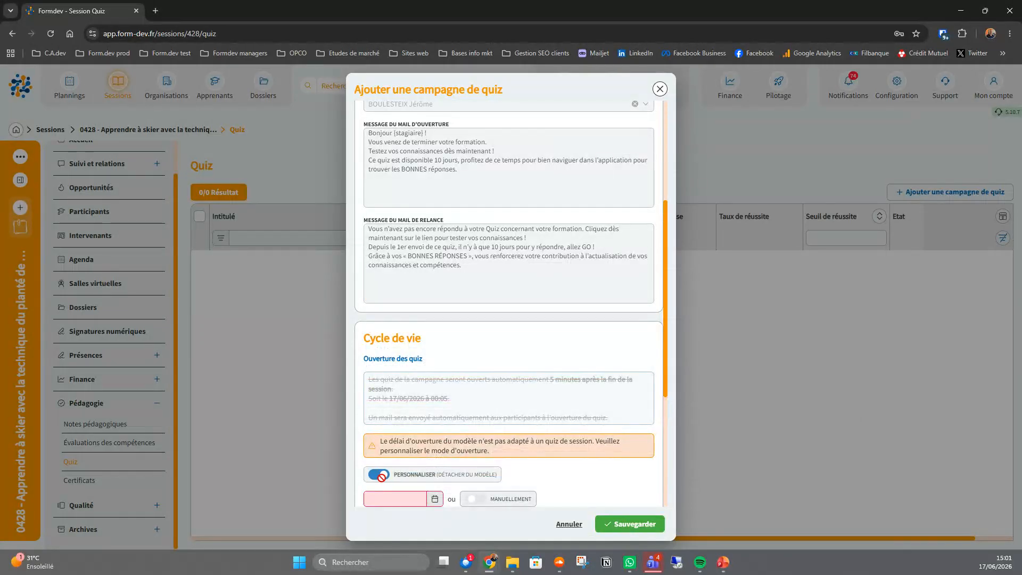
left_click(473, 499)
left_click(654, 530)
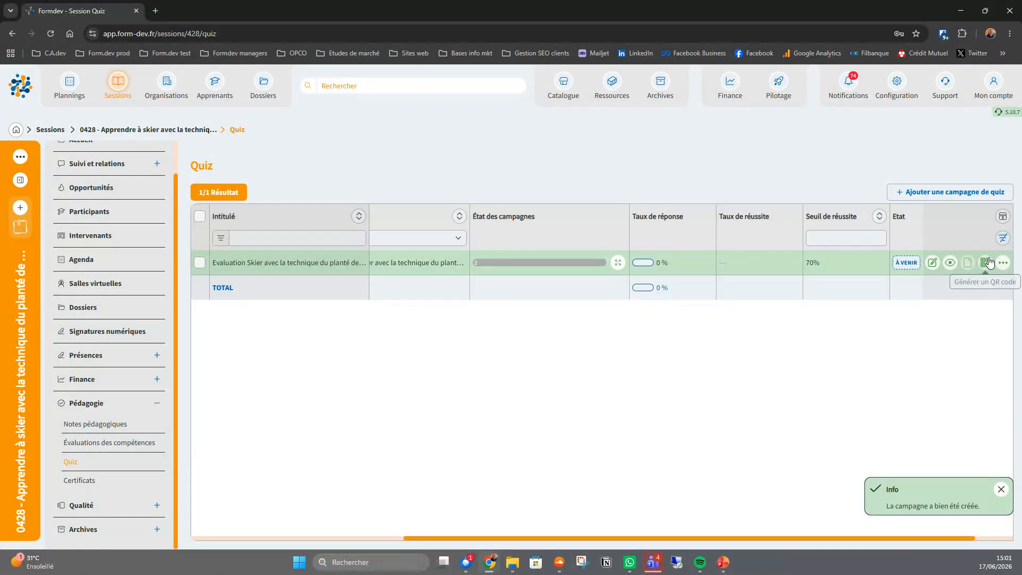
- Preview the newly added quiz campaign and its first recipient's quiz details
left_click(950, 262)
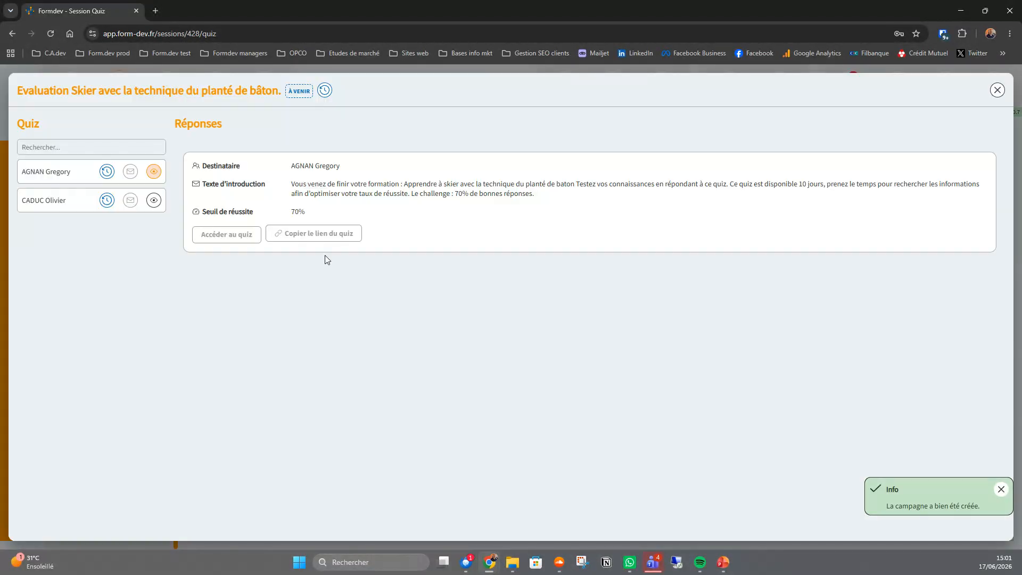
left_click(997, 90)
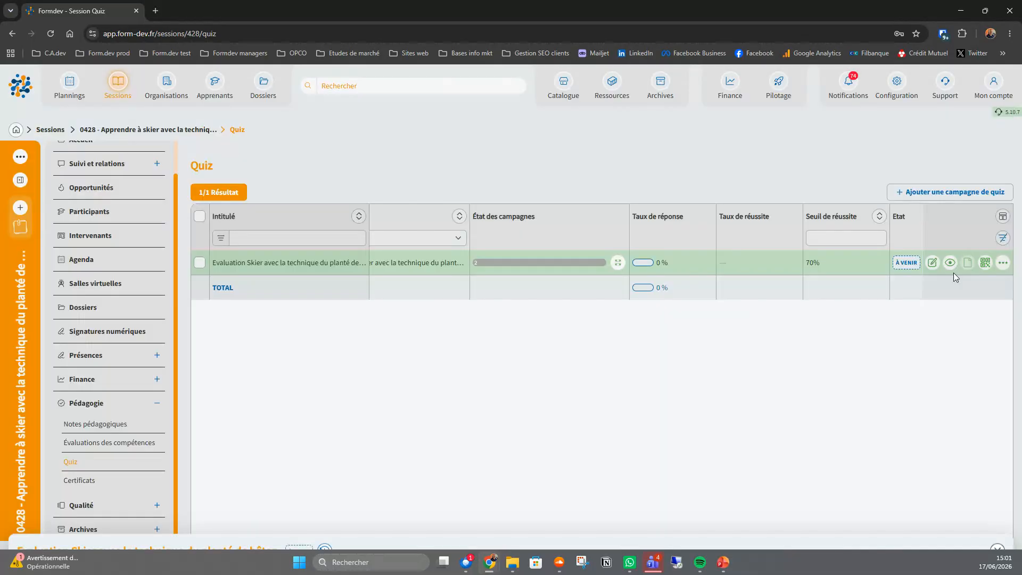
left_click(950, 262)
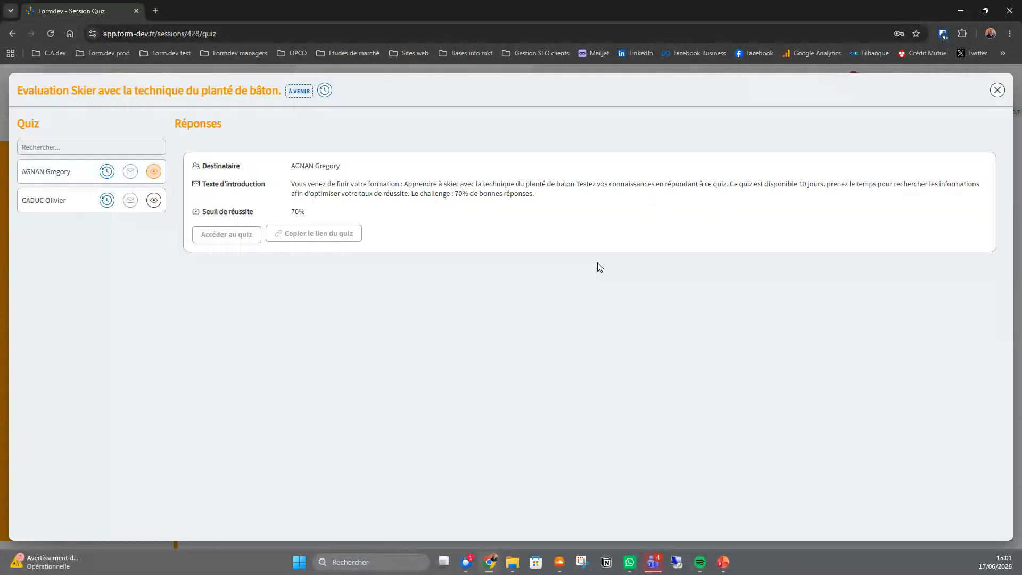
left_click(997, 90)
- Generate the new campaign's QR code and copy its link
left_click(985, 263)
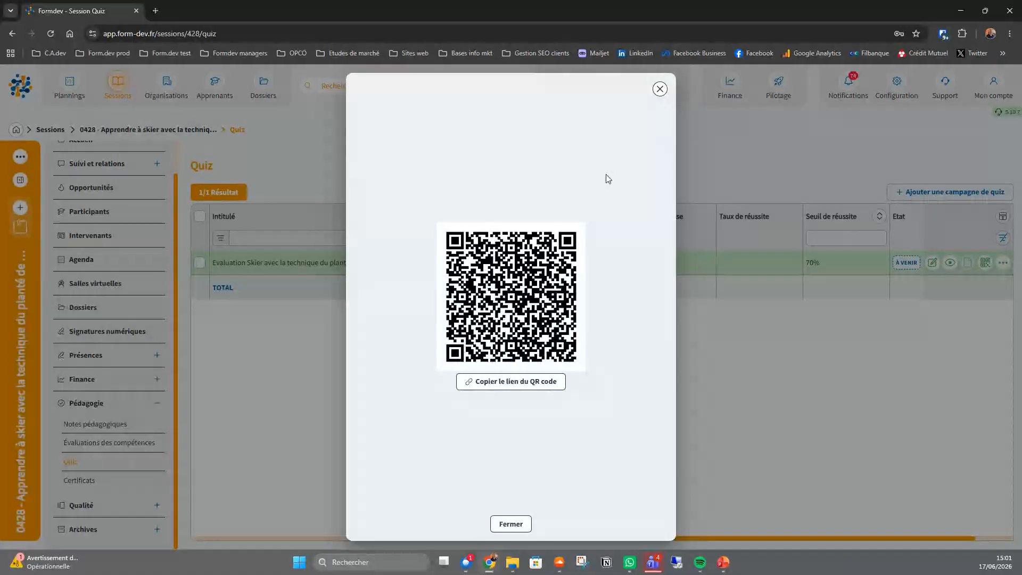
left_click(514, 382)
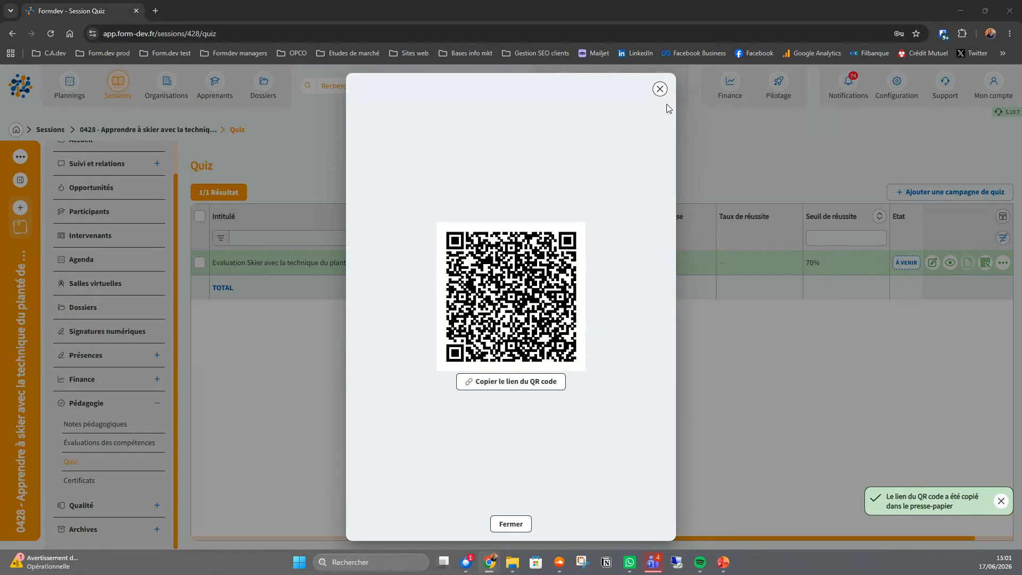
left_click(660, 89)
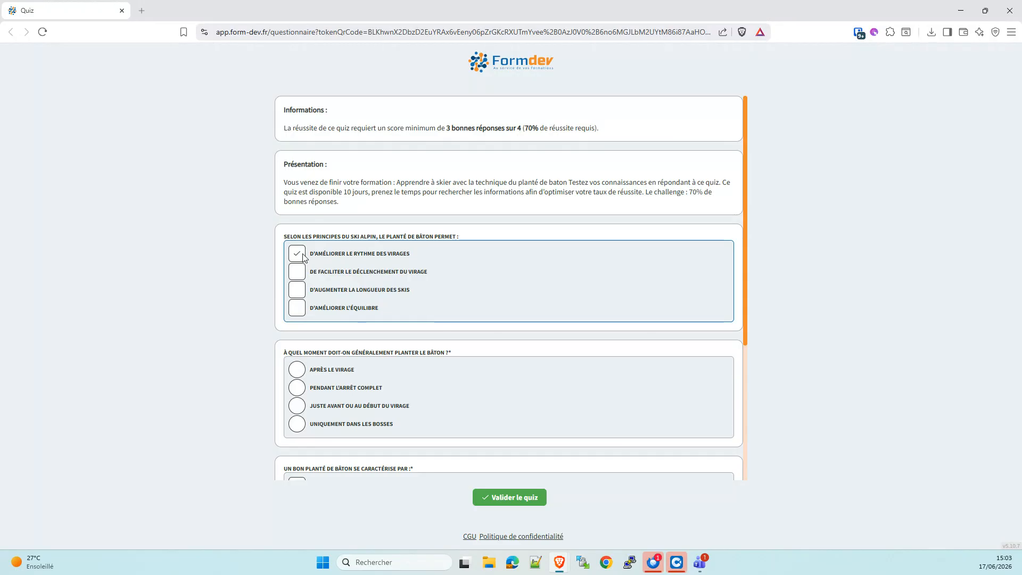
- Add "De faciliter le déclenchement du virage" and "D'améliorer l'équilibre" to the first quiz answer, and answer the second question "Après le virage"
left_click(299, 310)
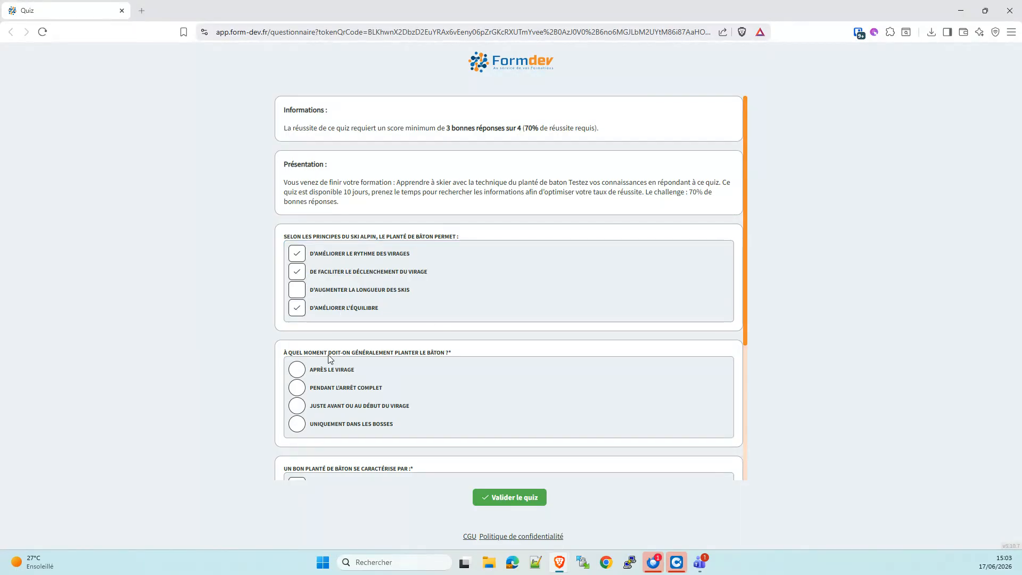
left_click(297, 370)
scroll(451, 436, "down", 2)
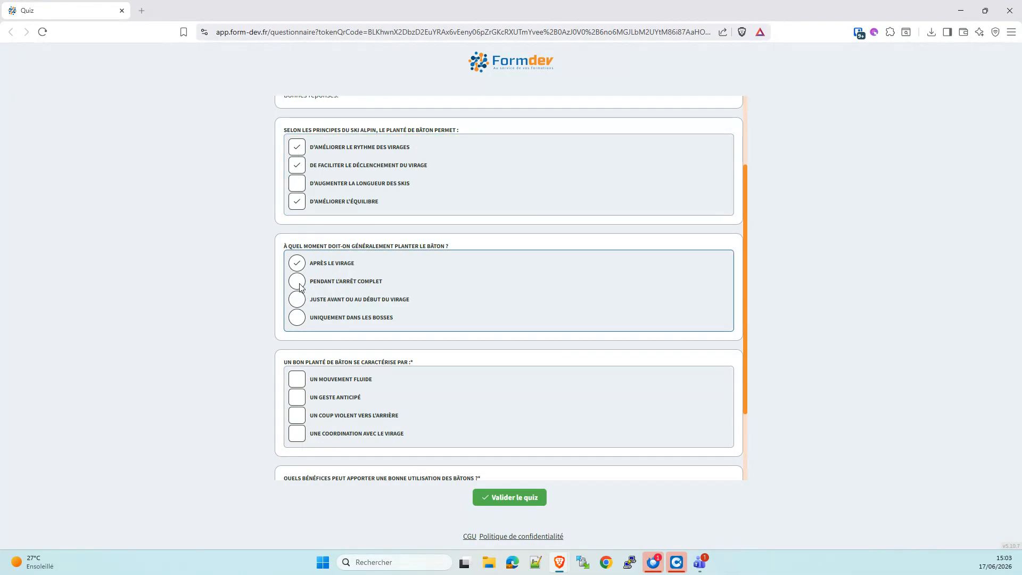
- Answer the third question with "Un mouvement fluide", "Un coup violent vers l'arrière" and "Une coordination avec le virage"
scroll(396, 404, "down", 1)
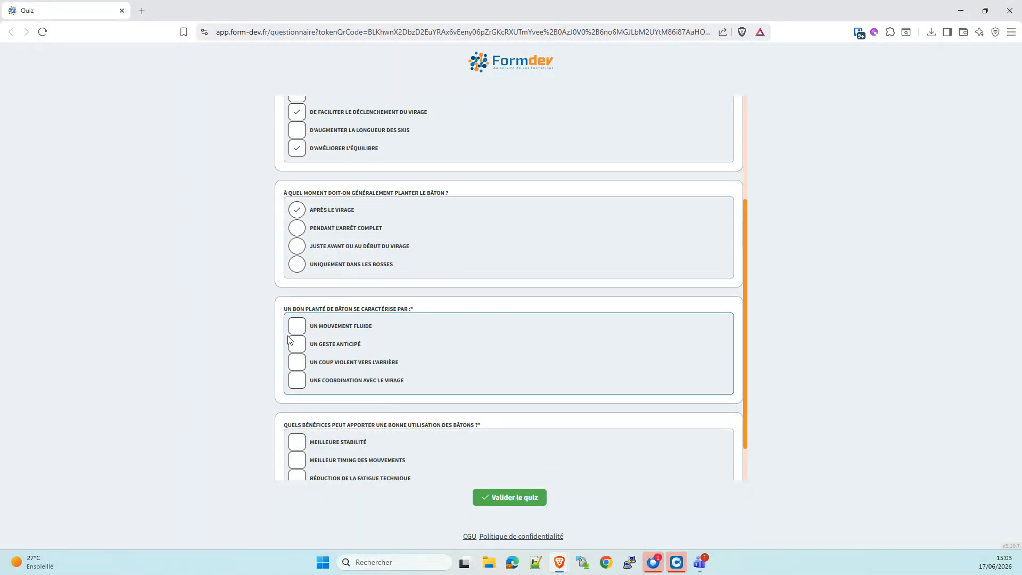
left_click(297, 325)
left_click(297, 362)
left_click(297, 380)
- Answer the fourth question with "Meilleur timing des mouvements" and "Réduction de la fatigue technique", and submit the quiz
scroll(398, 423, "down", 1)
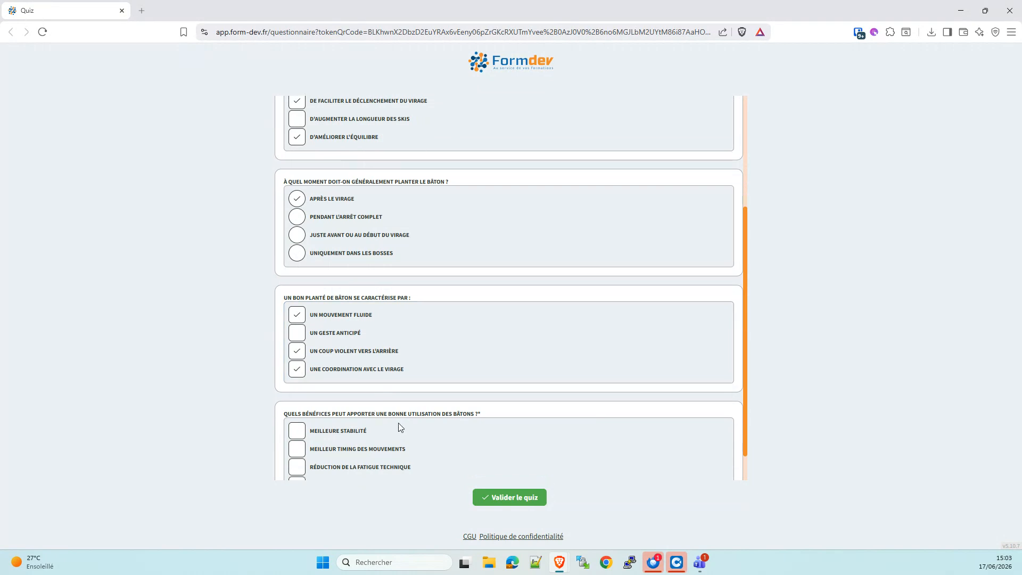
left_click(306, 416)
left_click(293, 433)
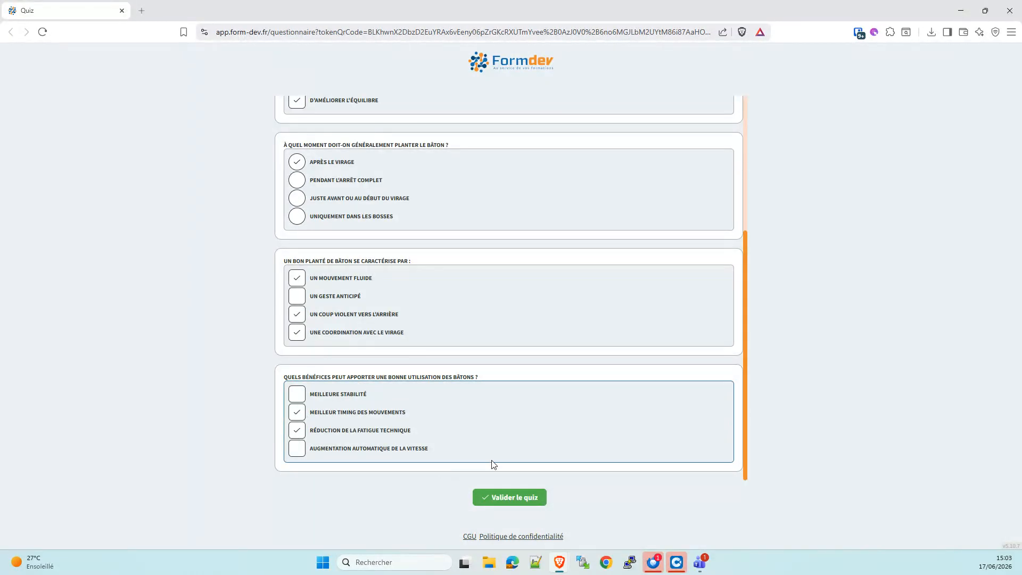
left_click(514, 498)
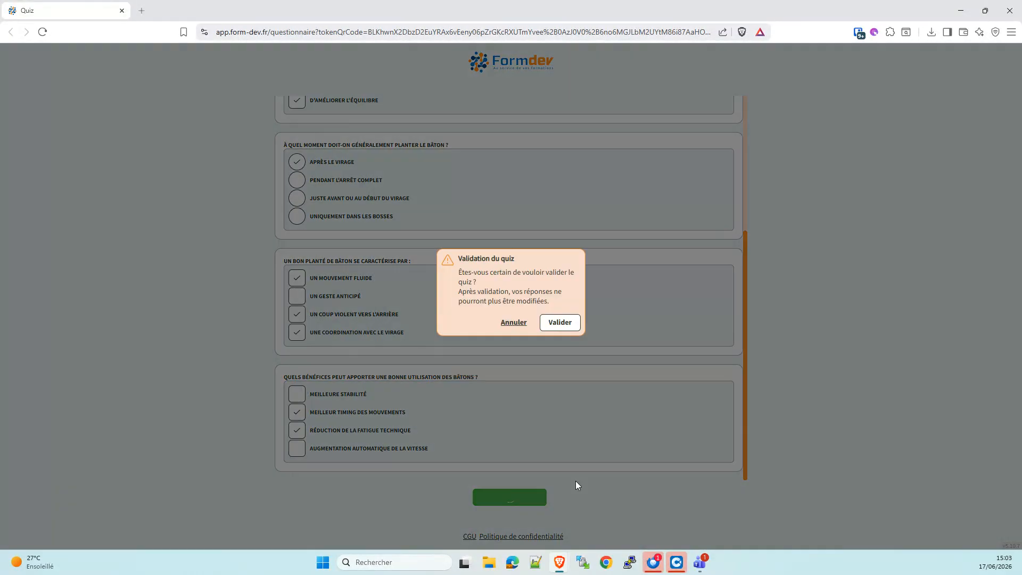
left_click(573, 325)
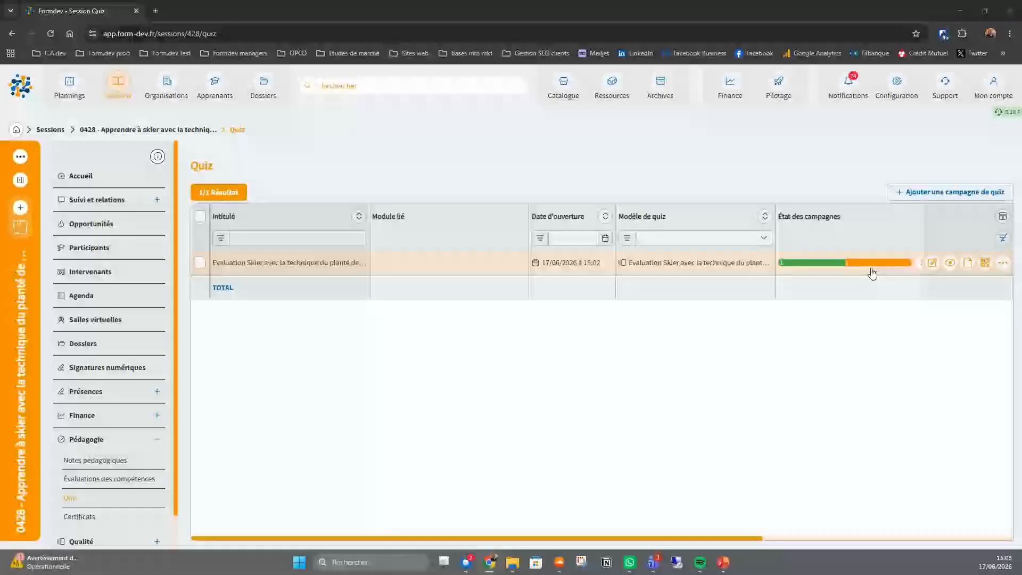
- Examine the session campaign's progress and both recipients' quiz details, including the second recipient's score and answers
mouse_move(841, 263)
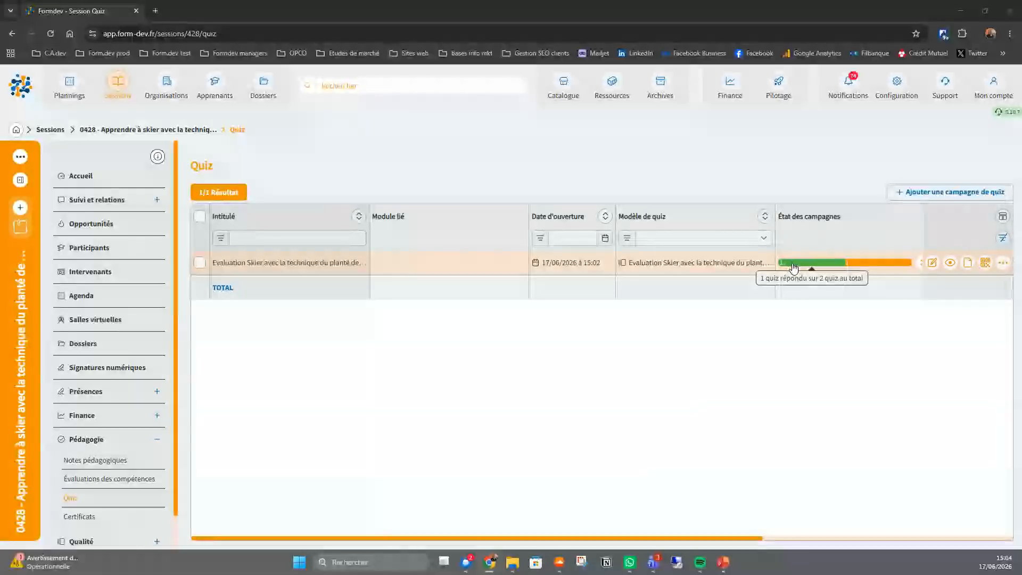
left_click(951, 266)
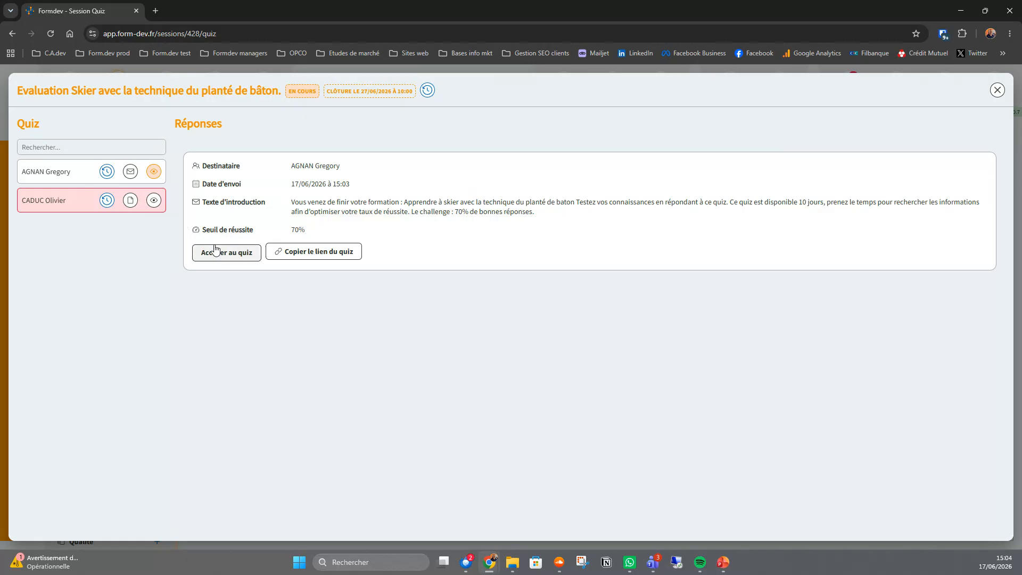
left_click(154, 204)
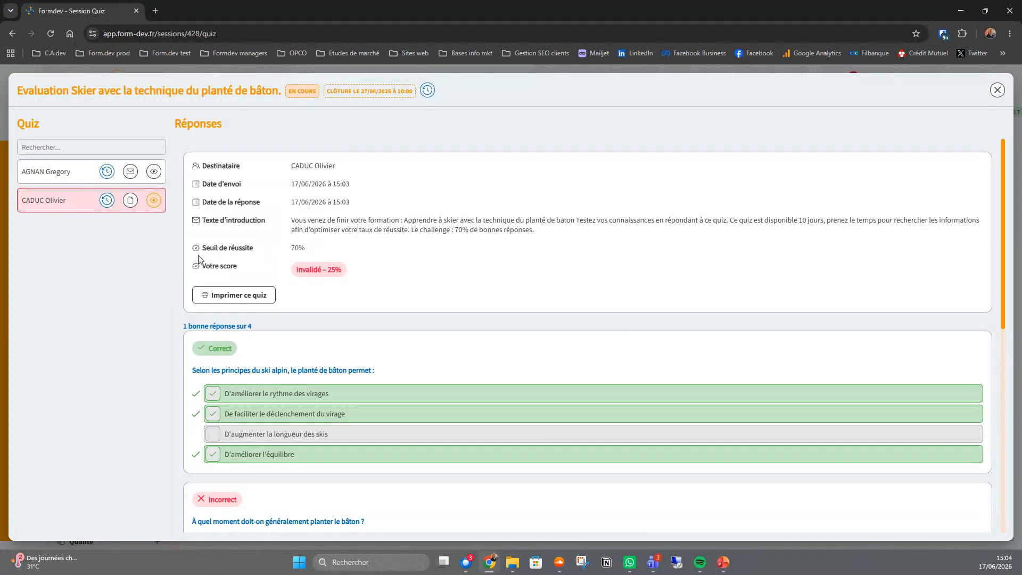
- Generate the summary document of the second recipient's quiz and read its general information
left_click(130, 201)
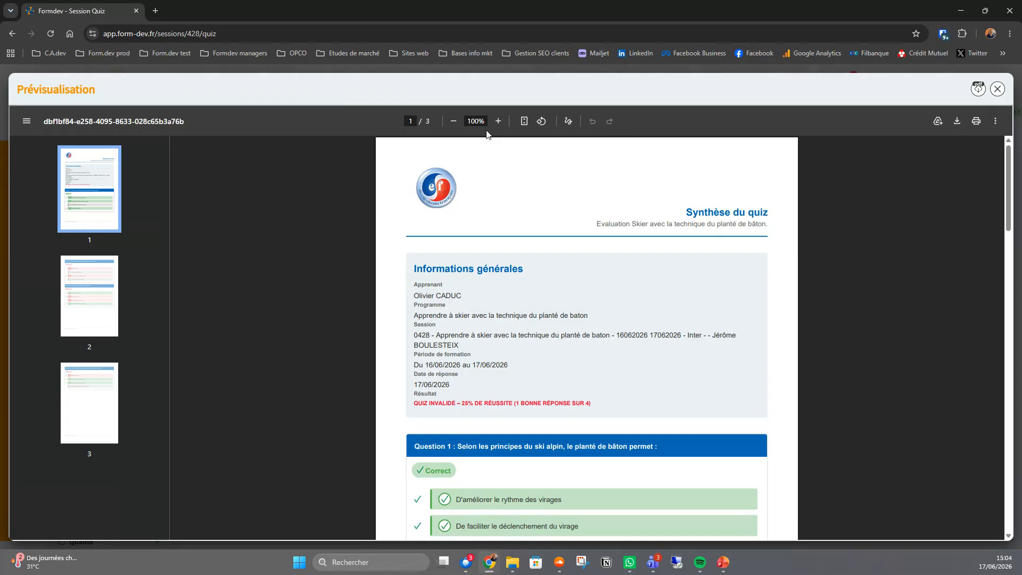
left_click(498, 121)
left_click(498, 121)
scroll(728, 313, "down", 3)
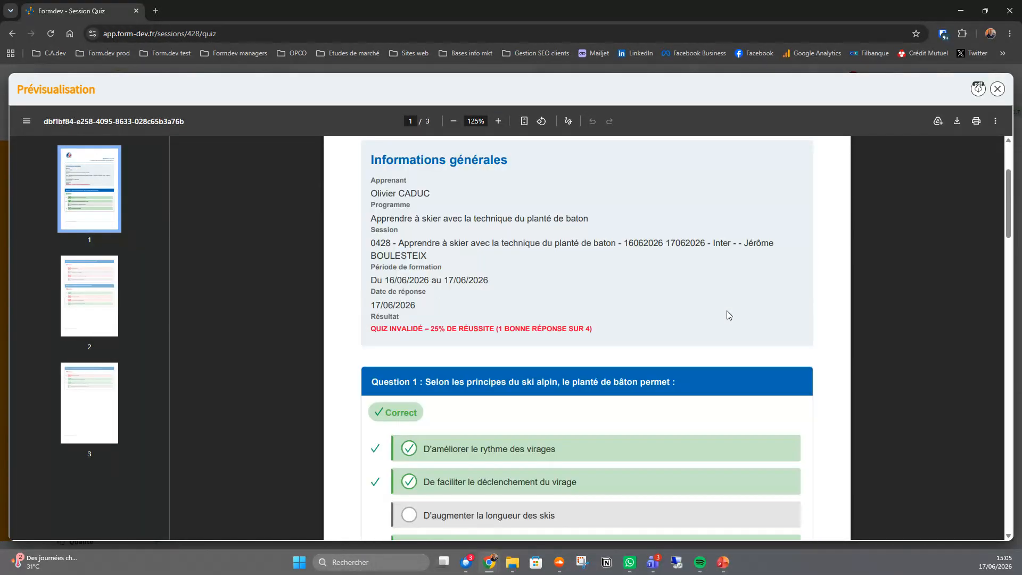
- Read the second recipient's answers to all four questions in the quiz summary, and close the preview and the campaign's quiz details
scroll(727, 313, "down", 3)
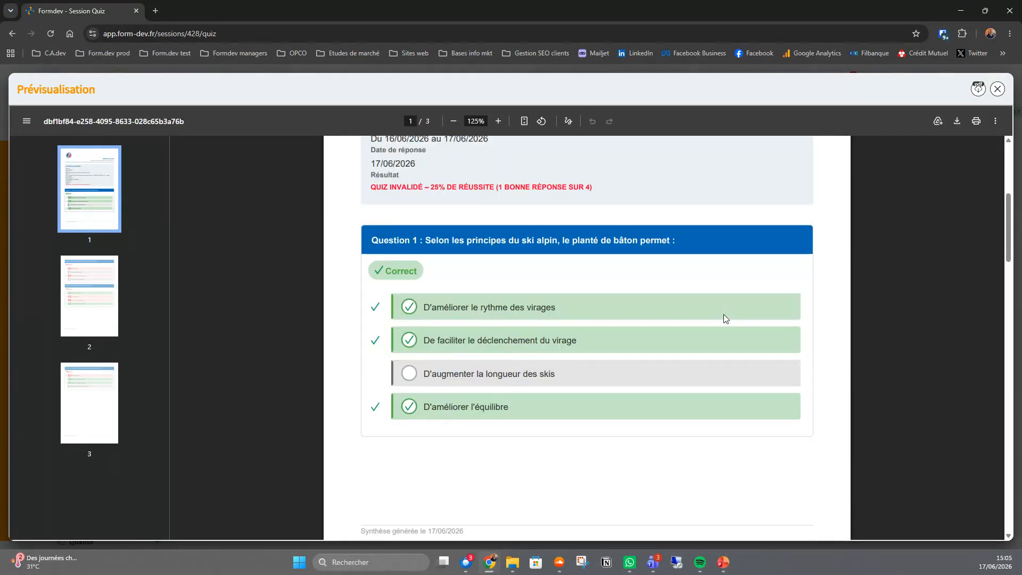
scroll(721, 331, "down", 10)
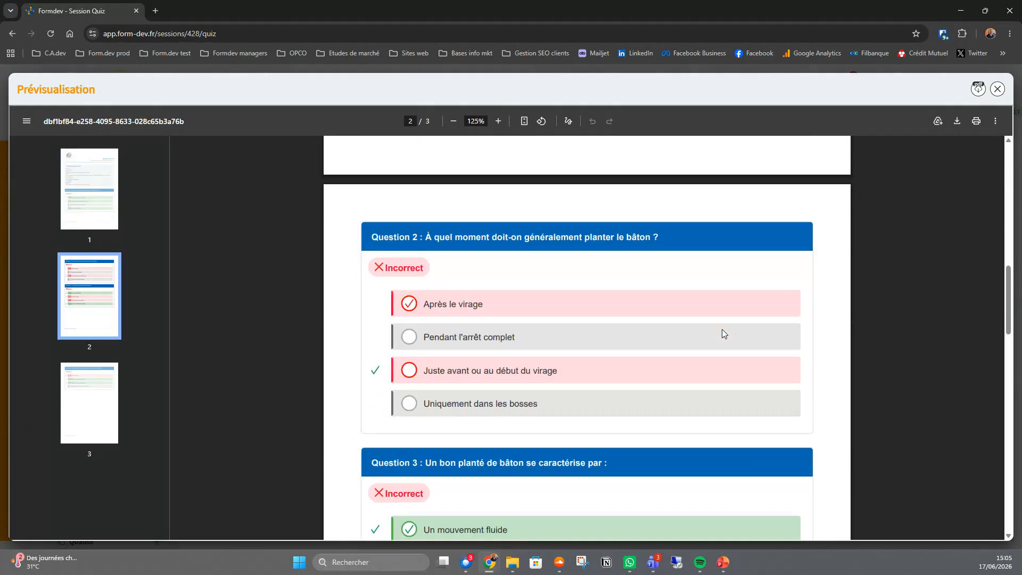
scroll(722, 333, "down", 12)
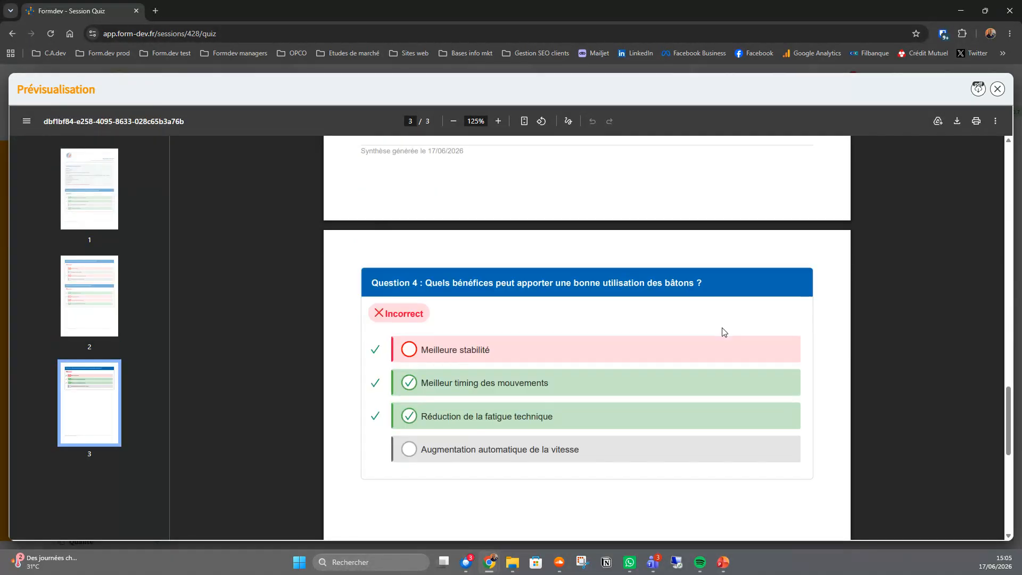
scroll(723, 333, "down", 10)
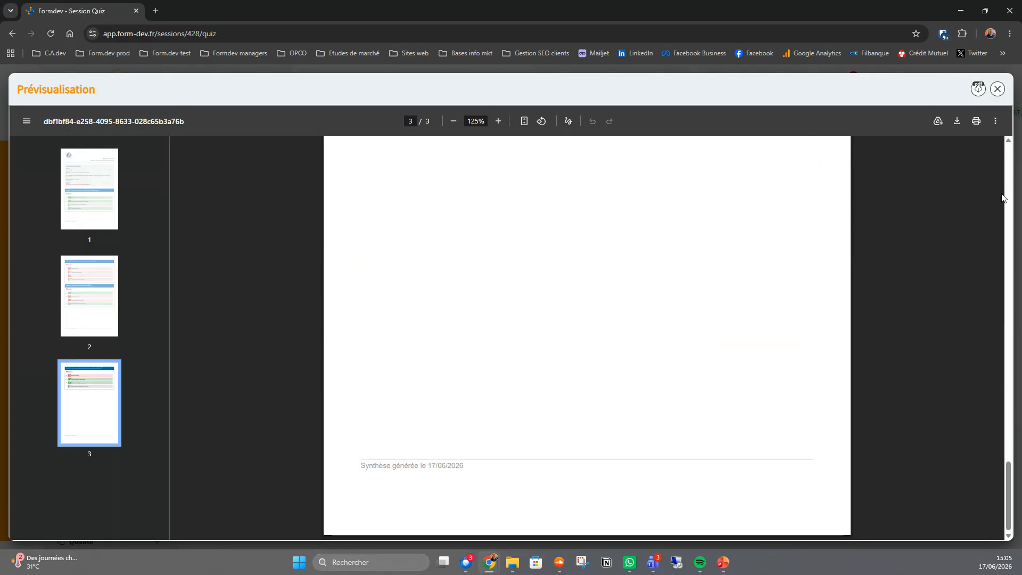
left_click(1003, 87)
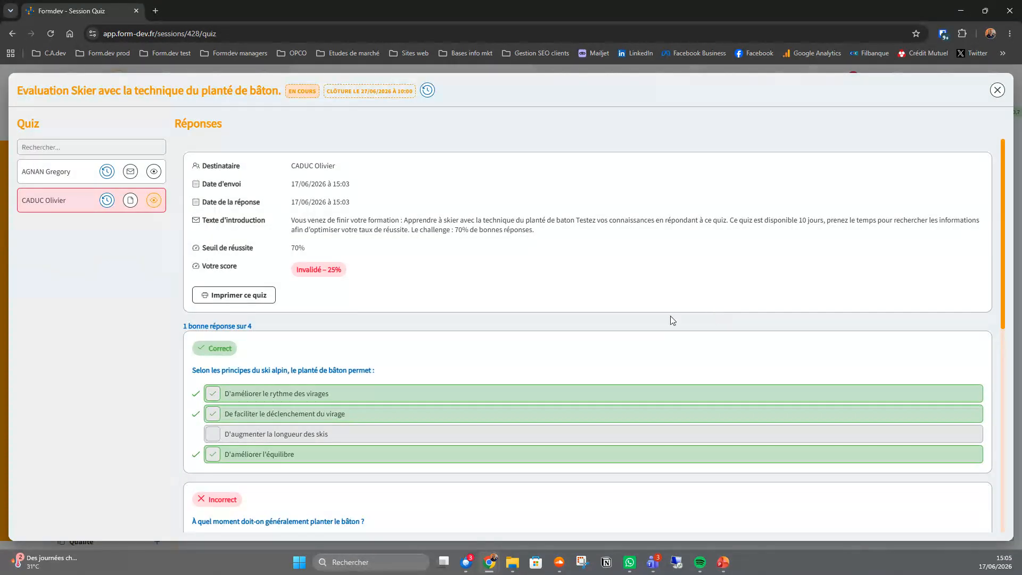
left_click(999, 91)
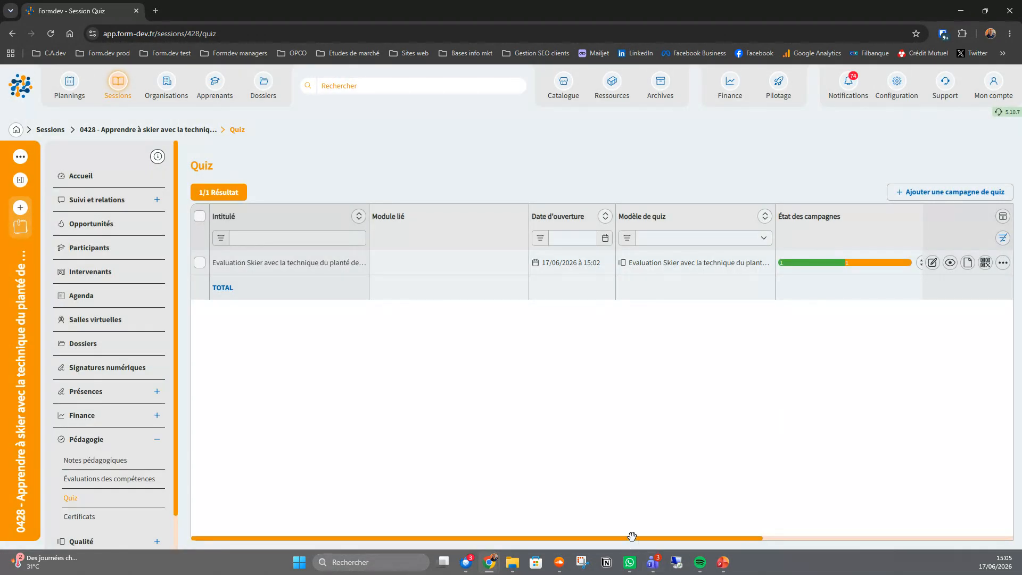
- Examine the campaign's response and success rates, and send the quiz by e-mail again with both learners selected
left_click_drag(632, 536, 809, 538)
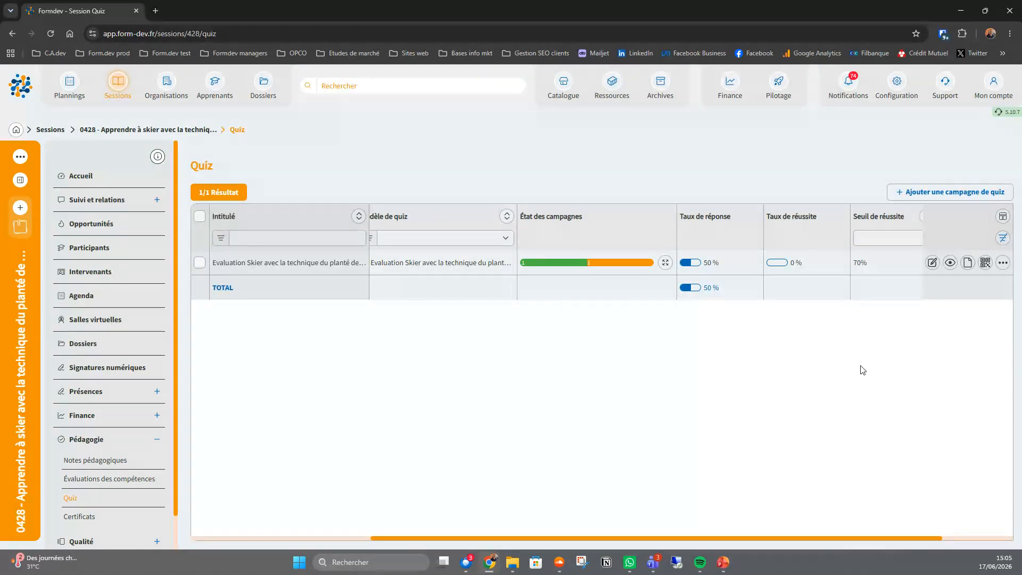
left_click(1003, 263)
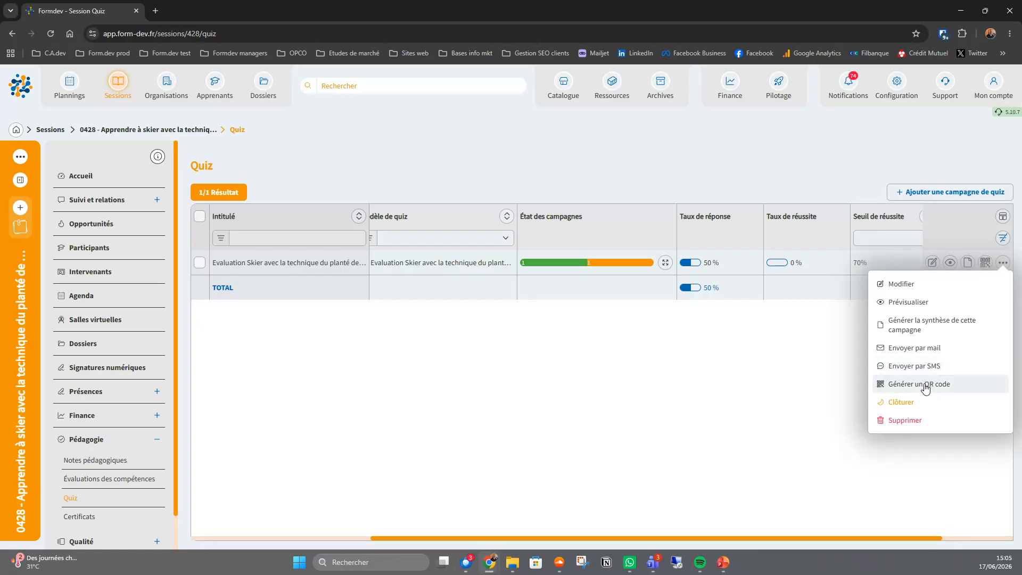
left_click(913, 347)
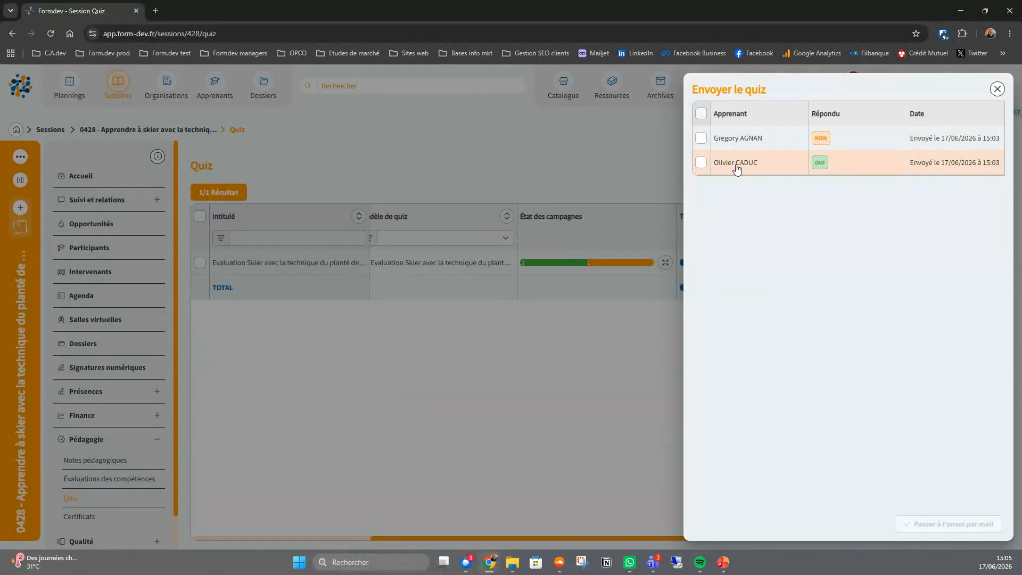
left_click(701, 114)
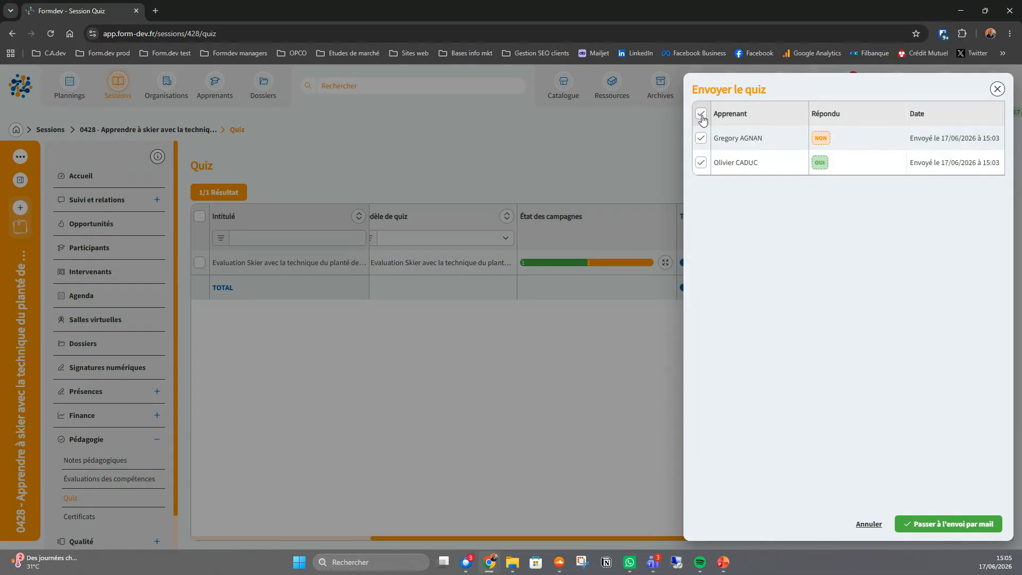
left_click(962, 525)
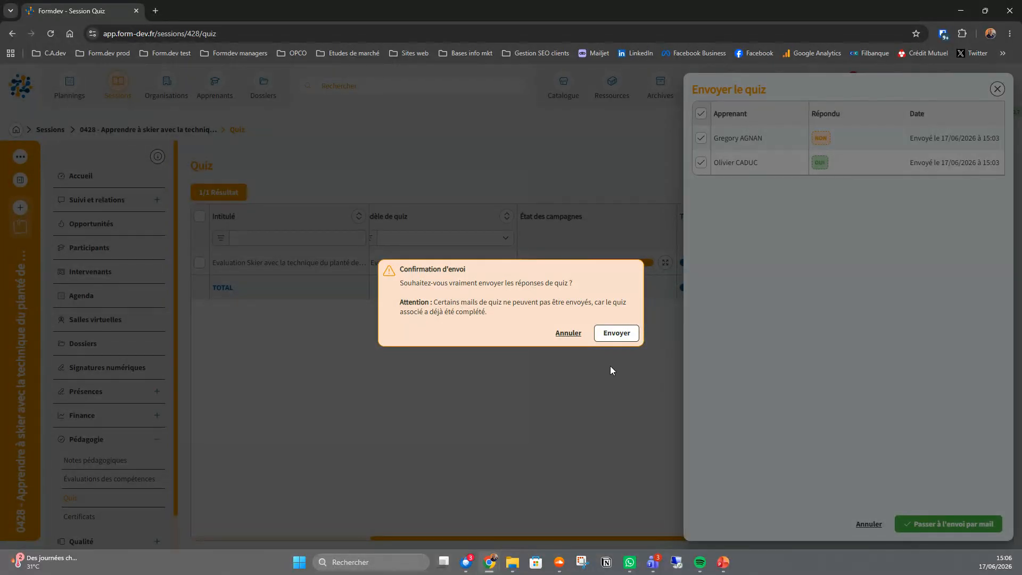
left_click(618, 334)
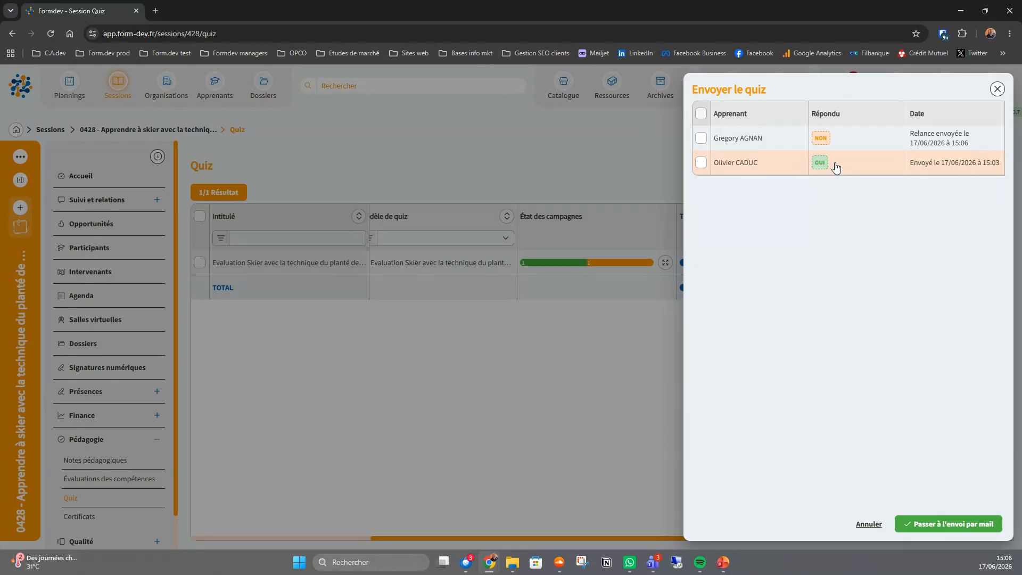
left_click(997, 89)
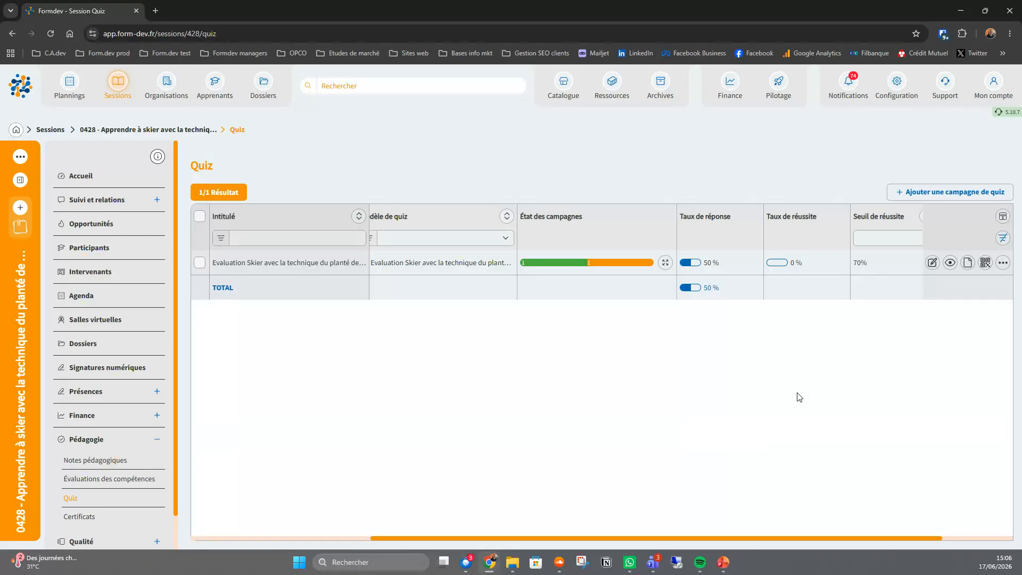
left_click(725, 563)
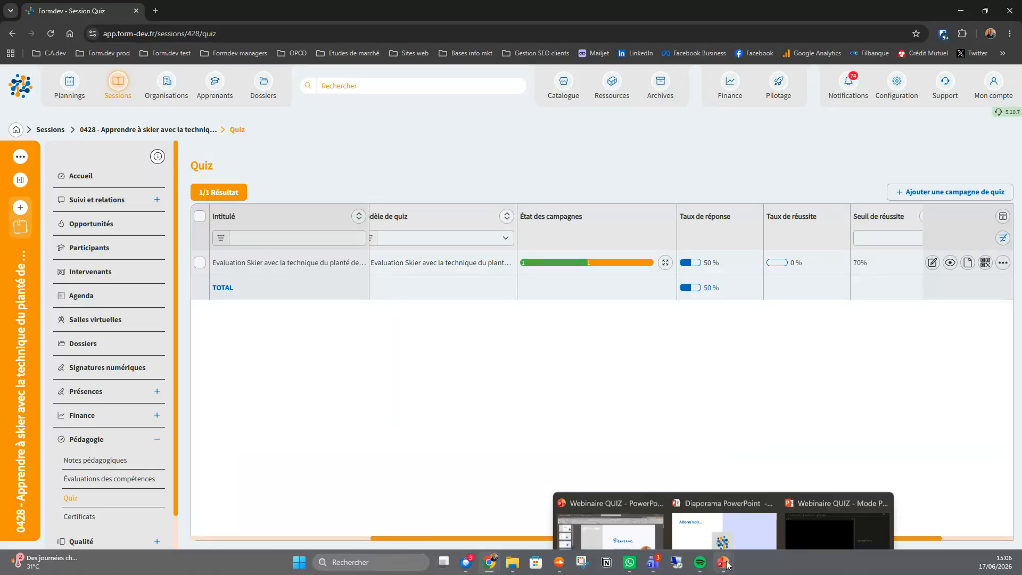
left_click(725, 506)
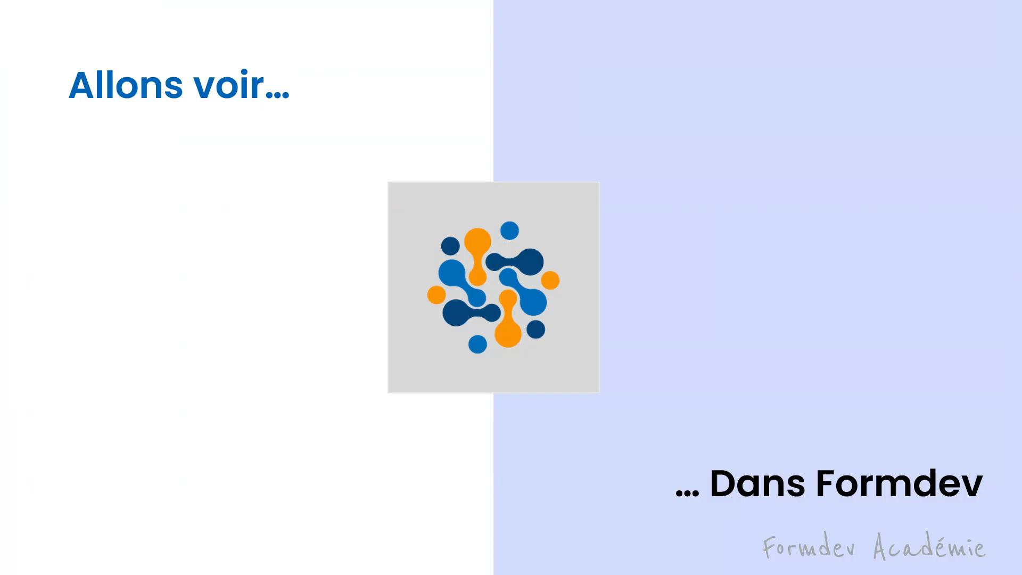
left_click(753, 337)
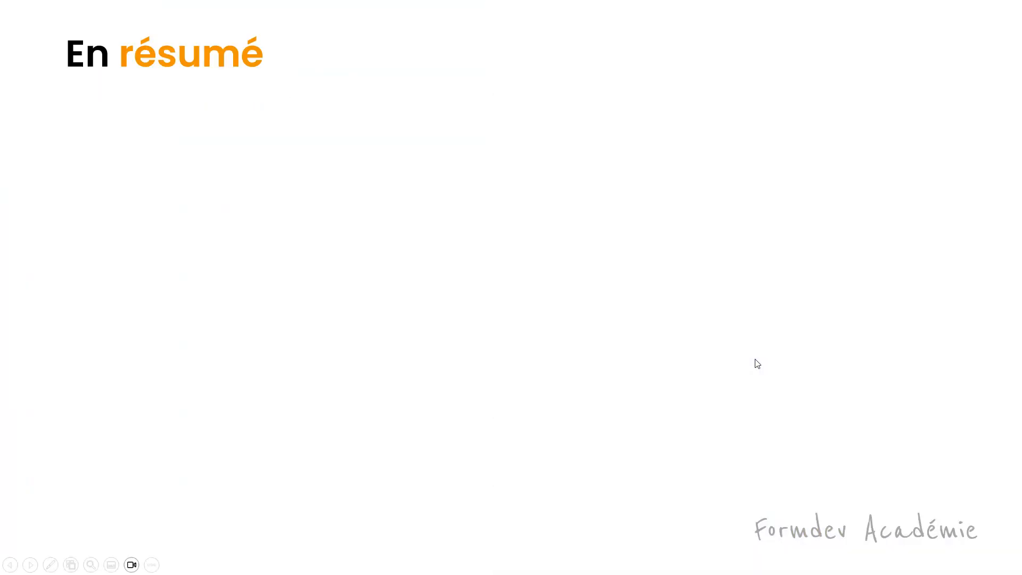
left_click(770, 362)
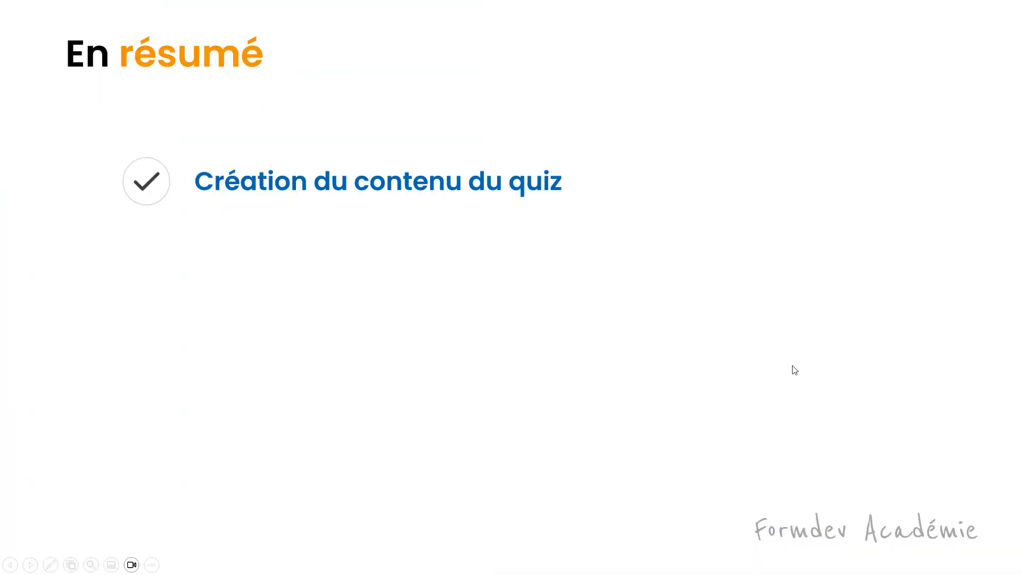
left_click(732, 406)
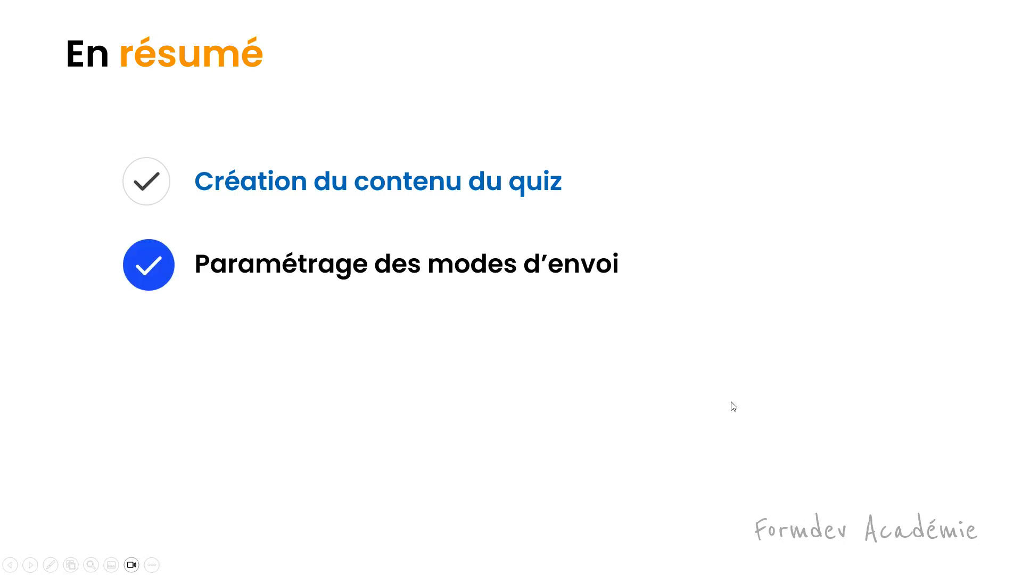
left_click(733, 406)
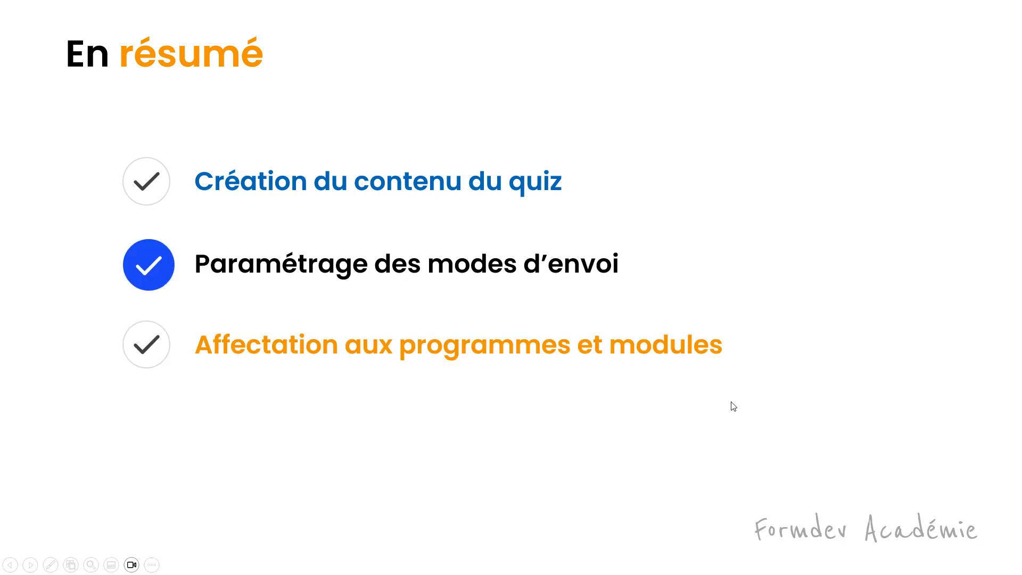
left_click(734, 406)
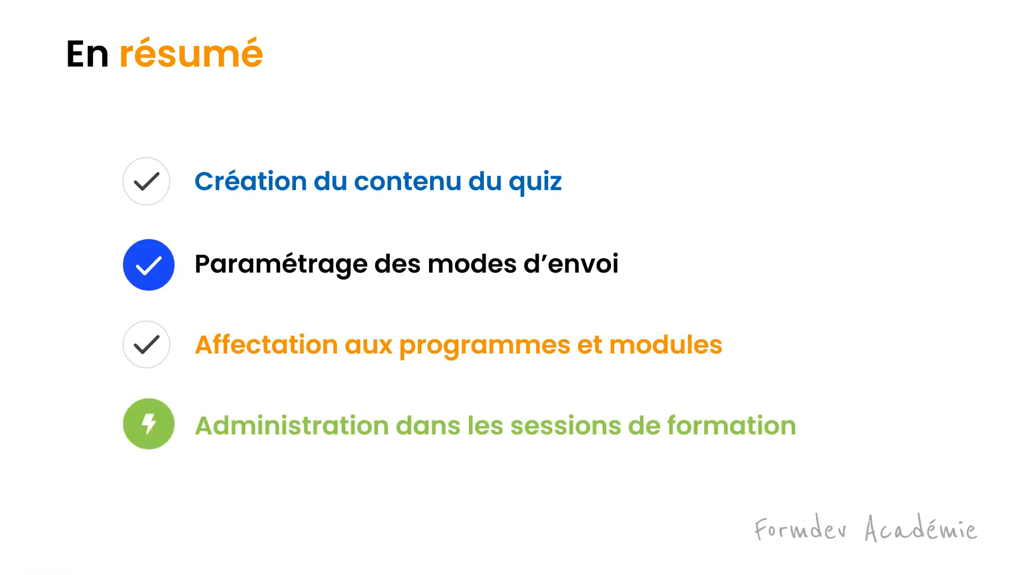